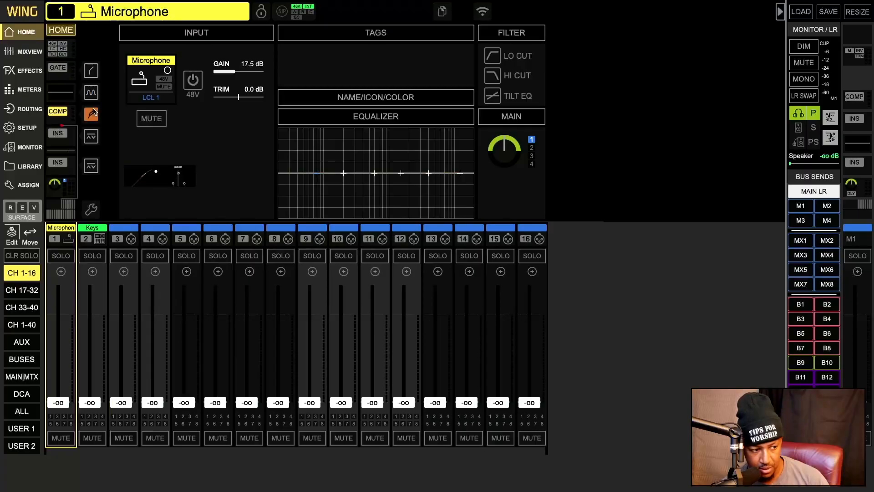
Switch on the Microphone channel's compressor, both inserts and EQ, and view its compressor and EQ pages.
click(68, 113)
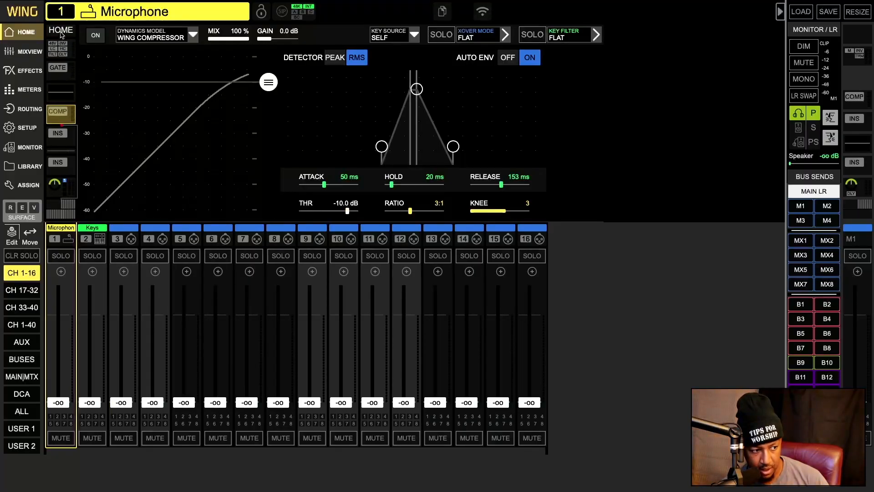
click(61, 30)
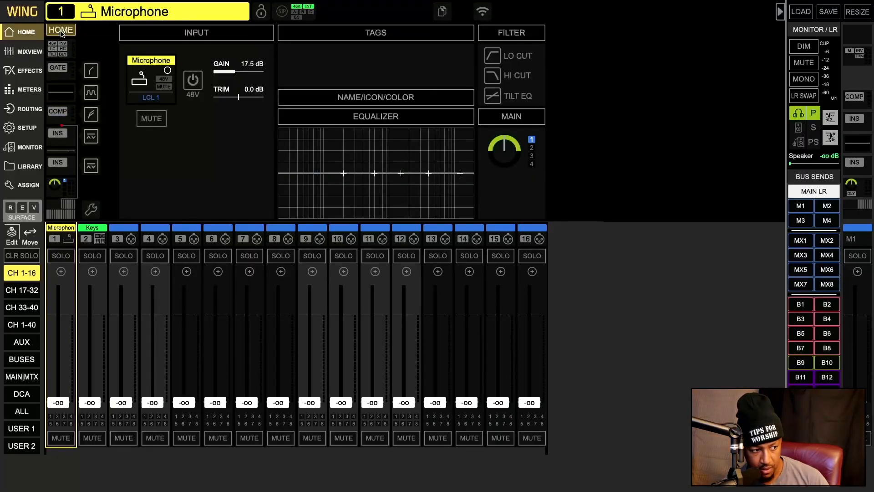
click(93, 139)
click(93, 163)
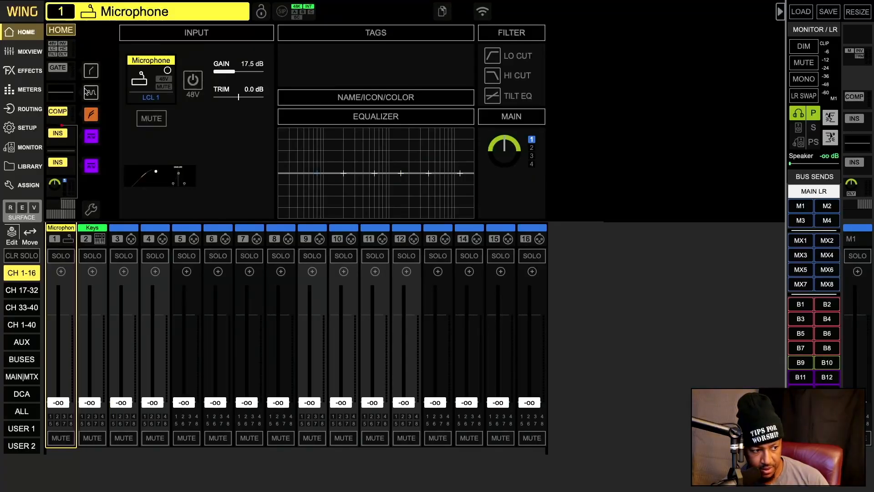
click(68, 93)
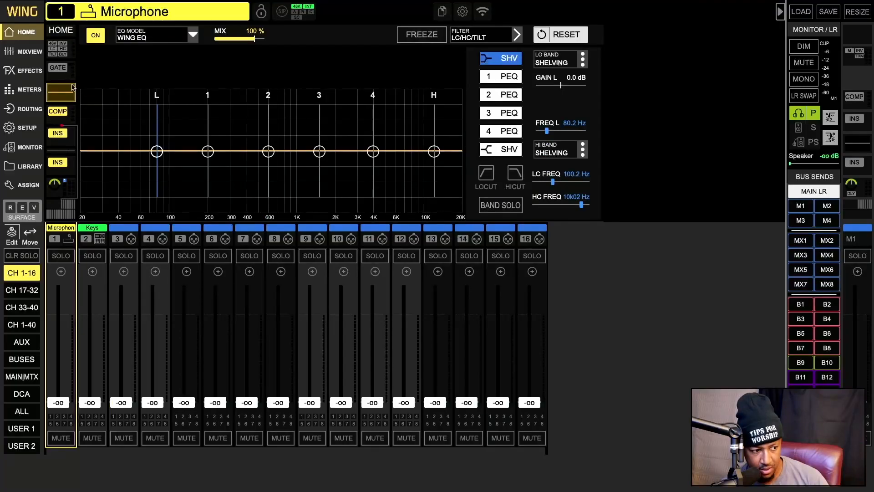
click(66, 32)
Switch off the Microphone channel's compressor, both inserts and EQ, and toggle its gate on and back off.
click(90, 109)
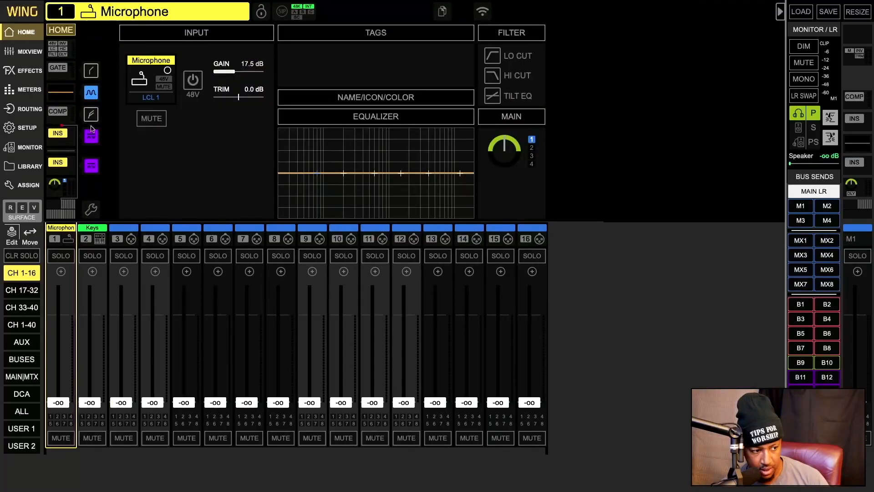
click(90, 133)
click(92, 161)
click(91, 93)
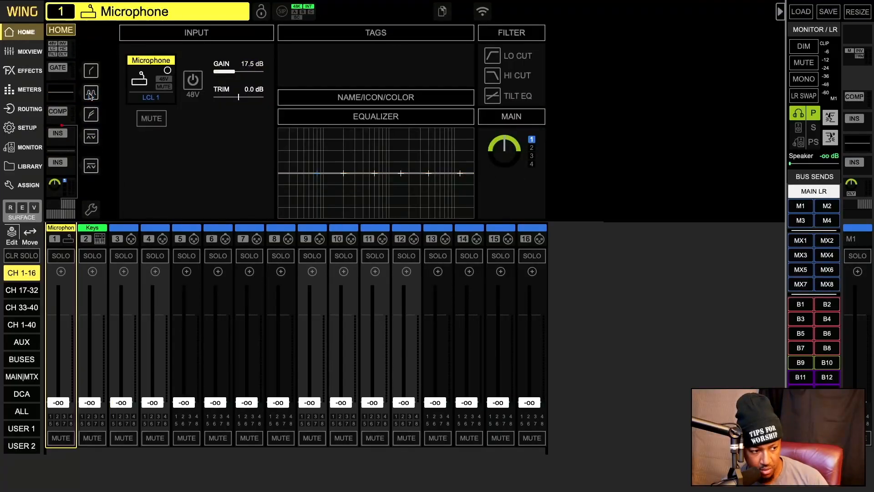
click(91, 71)
click(90, 71)
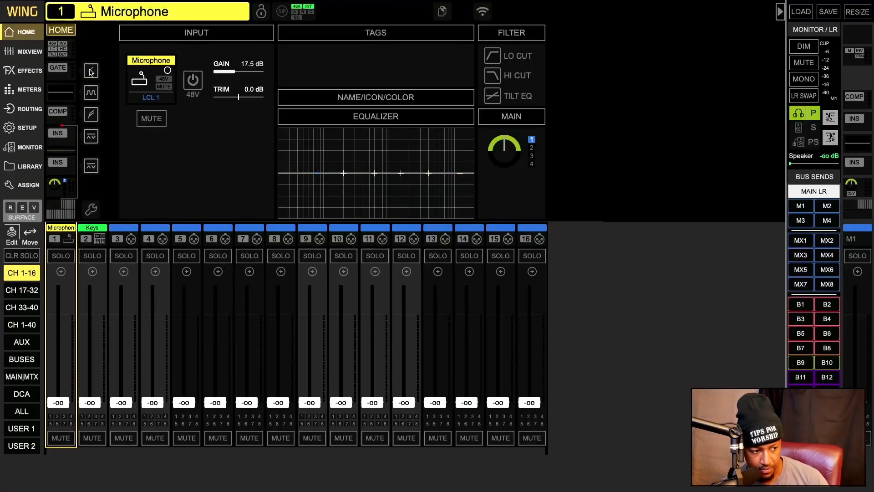
Examine the Mixview overview of channels 1-16 against the Home page, including the Microphone channel's compressor and main sends pages.
click(29, 52)
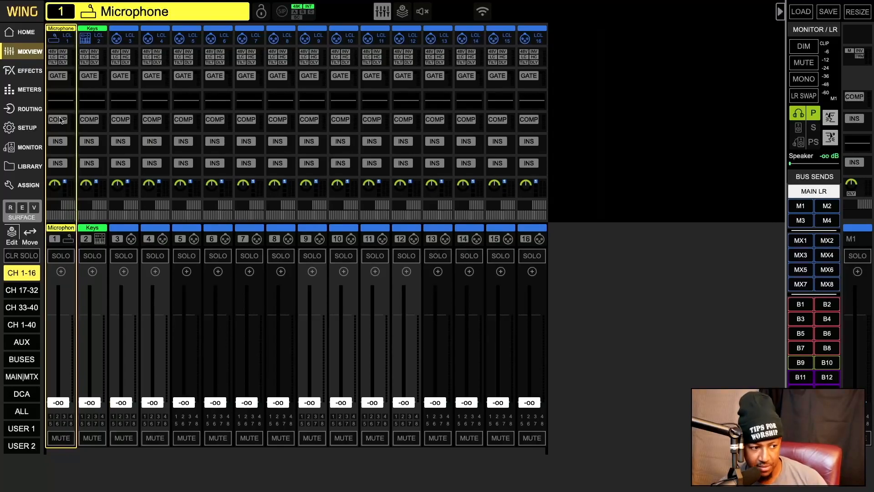
click(61, 119)
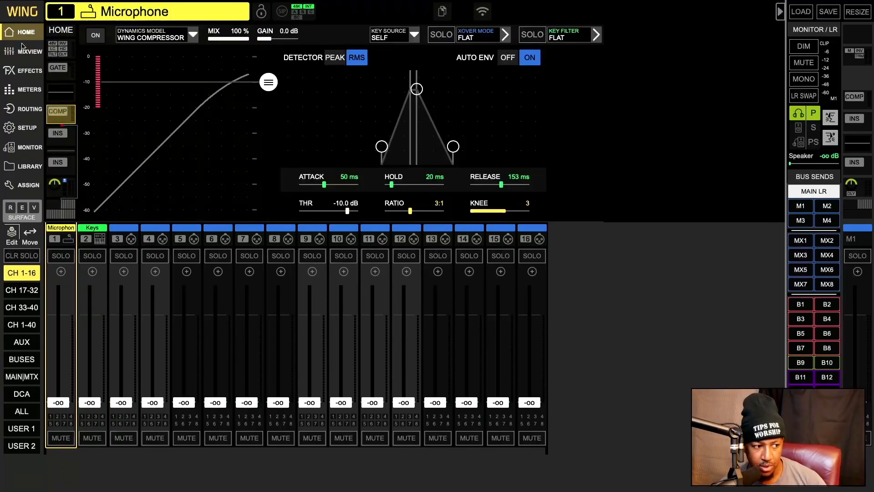
click(25, 50)
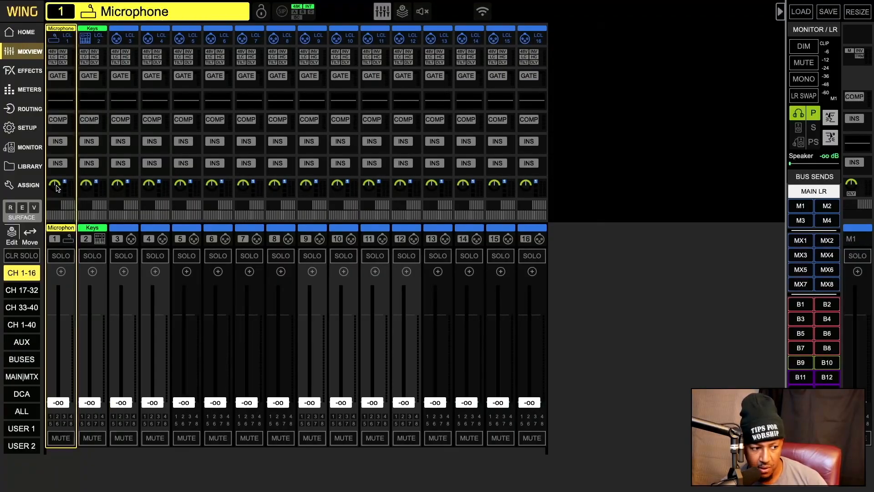
click(56, 187)
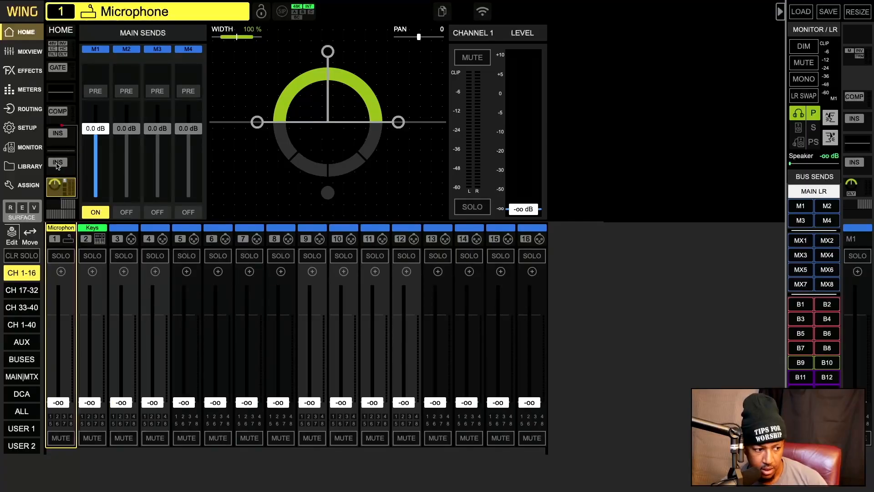
click(28, 54)
click(25, 34)
click(25, 51)
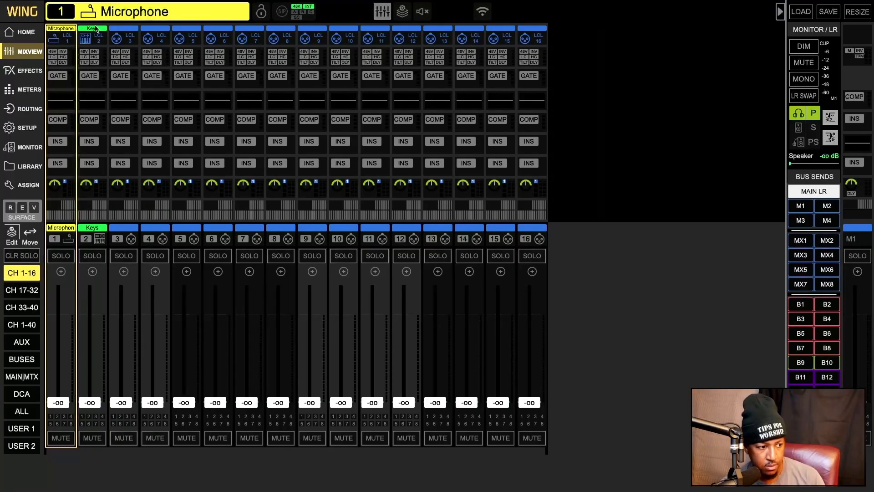
click(29, 38)
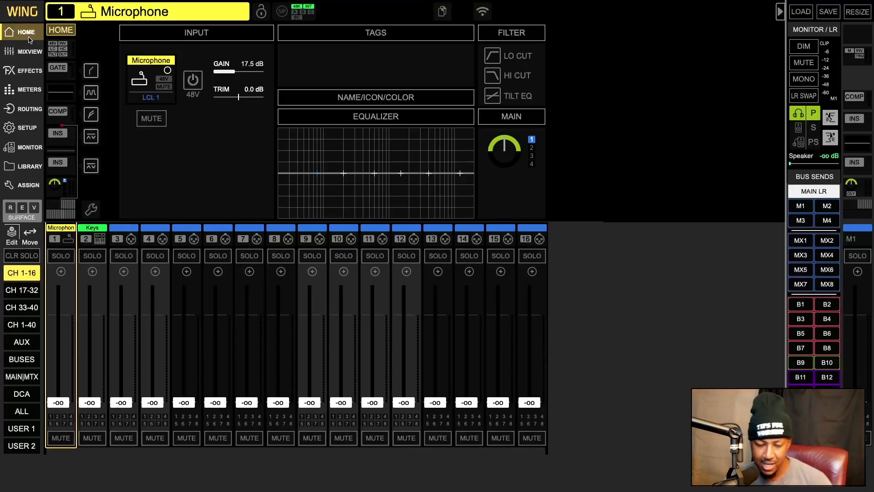
click(30, 53)
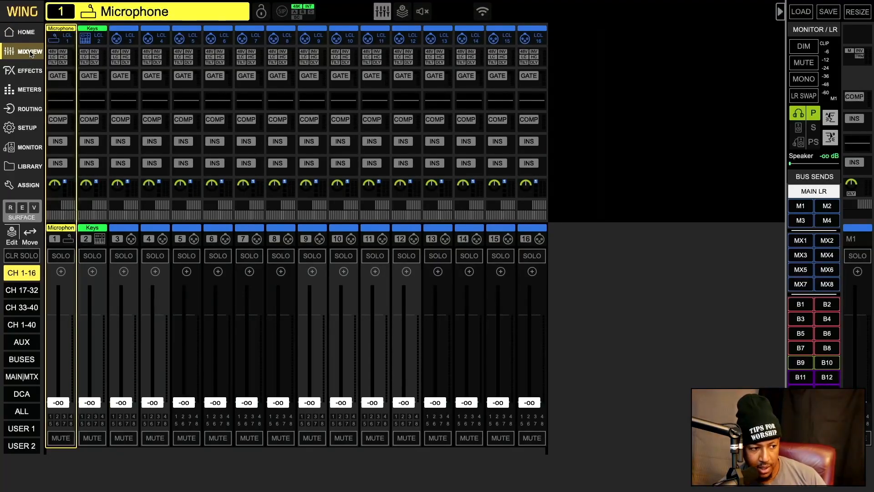
Try External and VSS3 Reverb in premium effects slot 1, finishing with Hall Reverb loaded there.
click(32, 69)
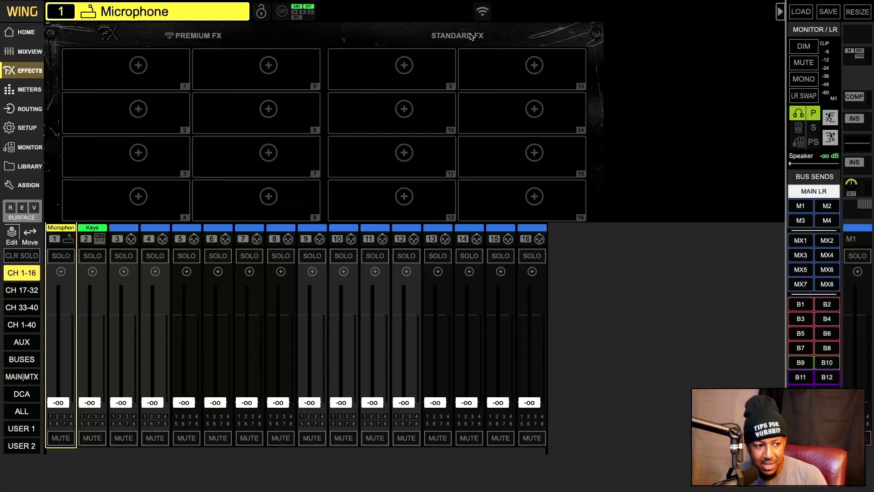
click(168, 66)
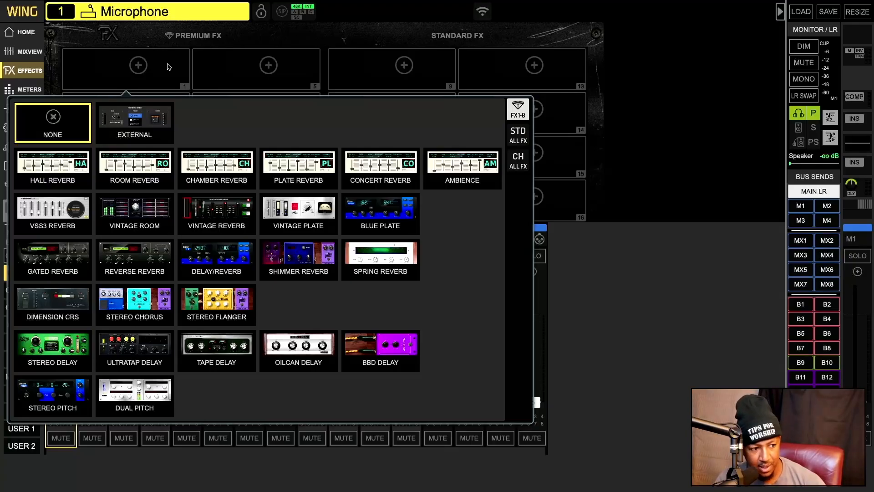
click(142, 107)
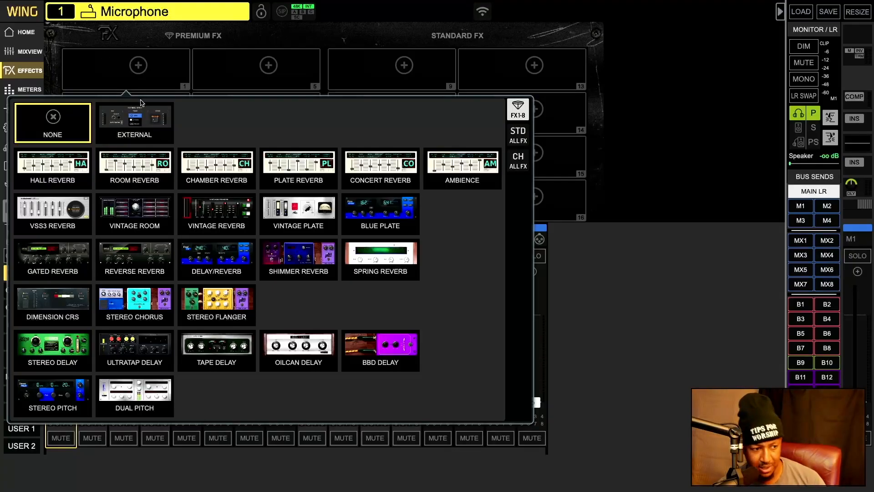
click(141, 76)
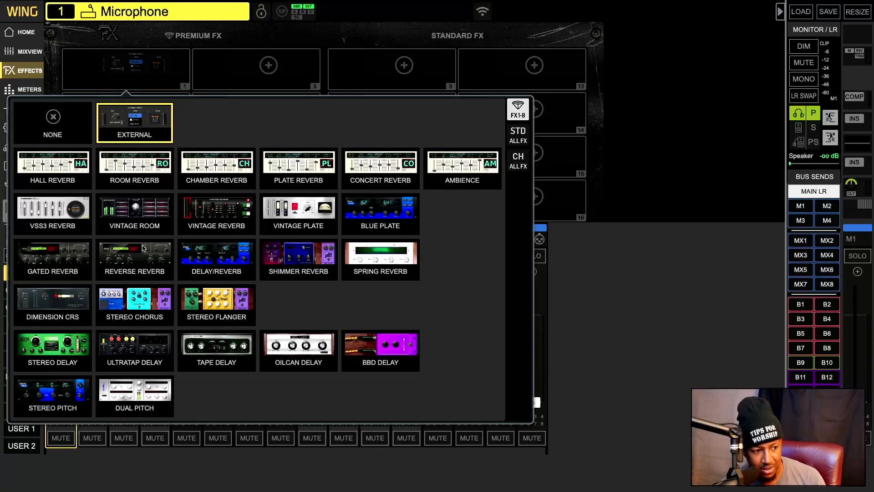
click(68, 230)
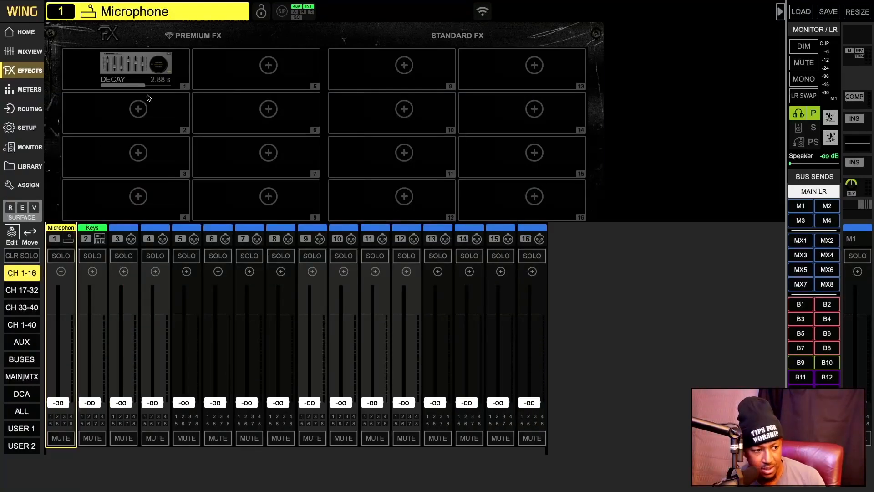
click(142, 73)
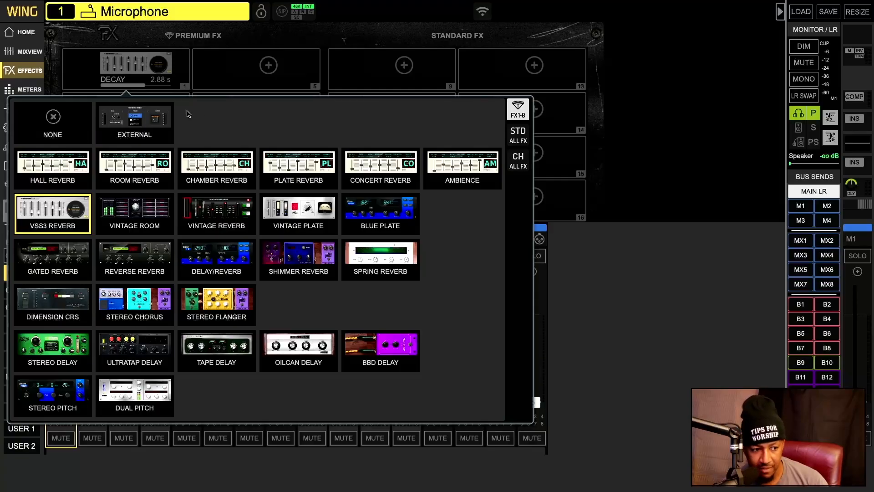
click(78, 172)
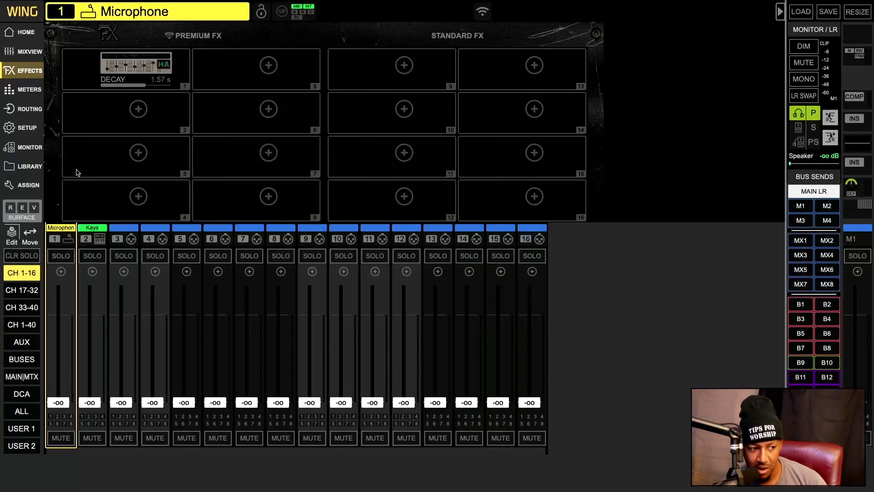
Load Vintage Room into premium effects slot 2 and Vintage Reverb into slot 3.
click(138, 110)
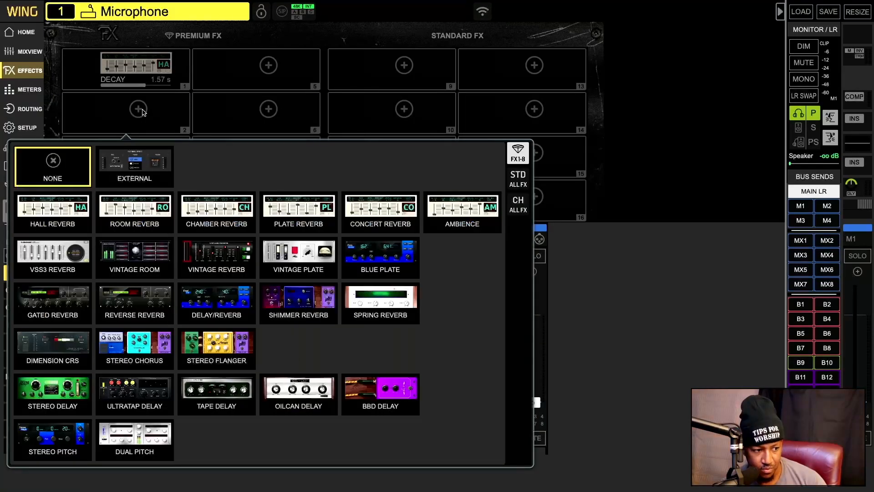
click(139, 249)
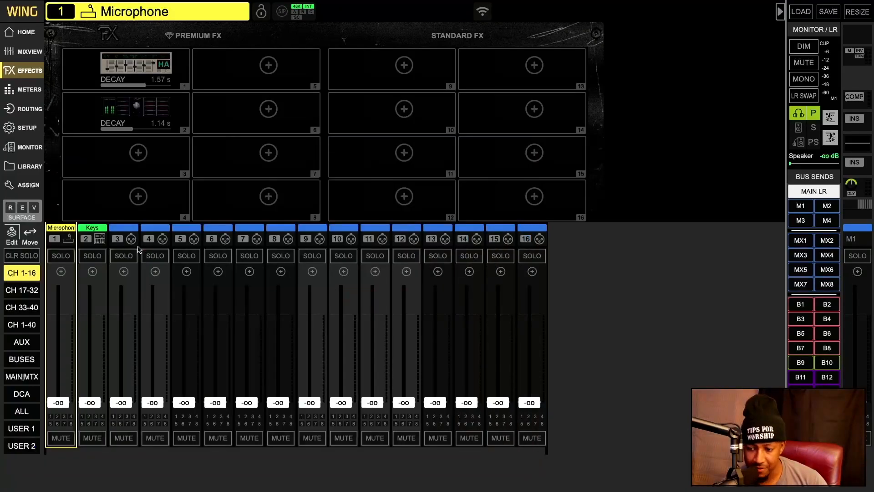
click(138, 153)
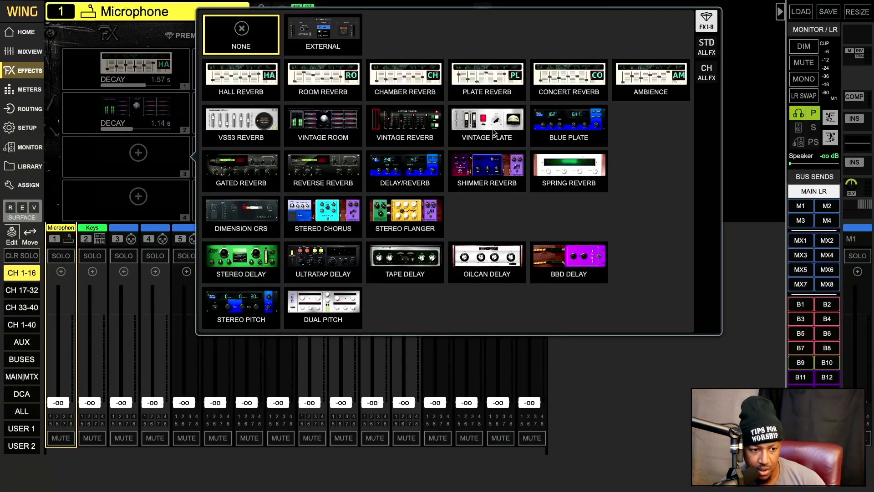
click(418, 127)
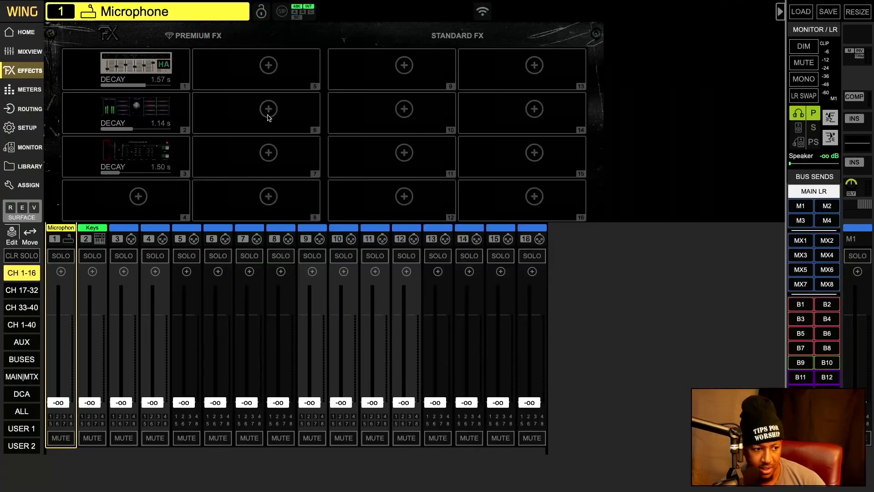
Load the standard effects Graphic EQ into premium slot 4 and Precision Limiter into premium slot 5.
click(140, 197)
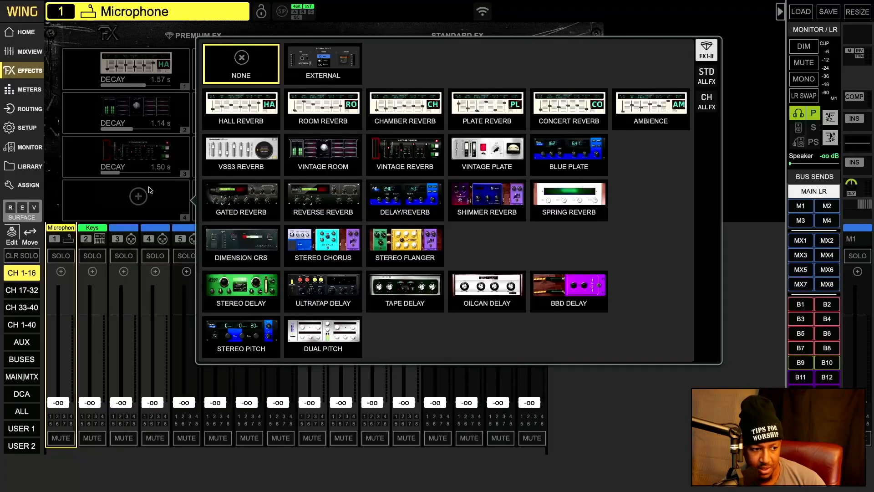
click(711, 75)
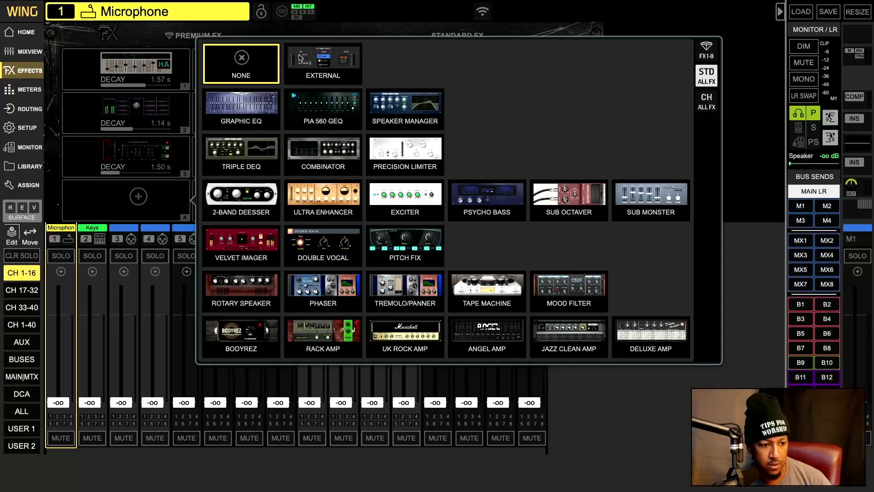
click(254, 112)
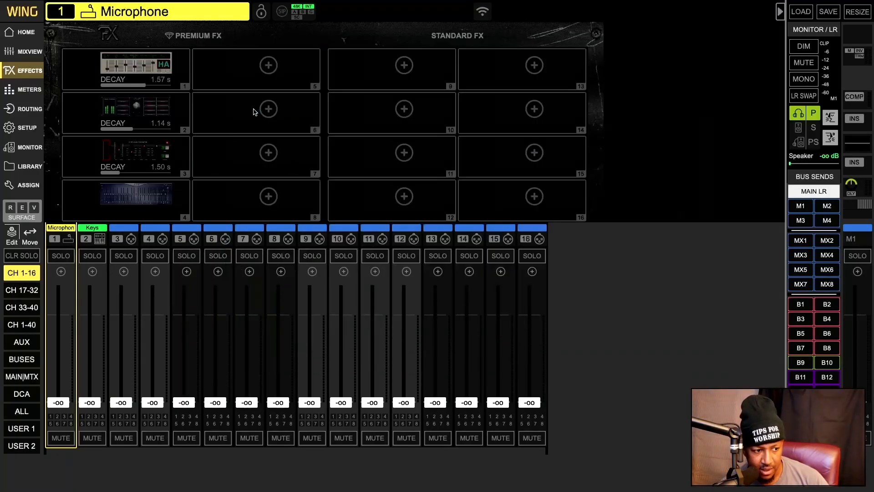
click(263, 70)
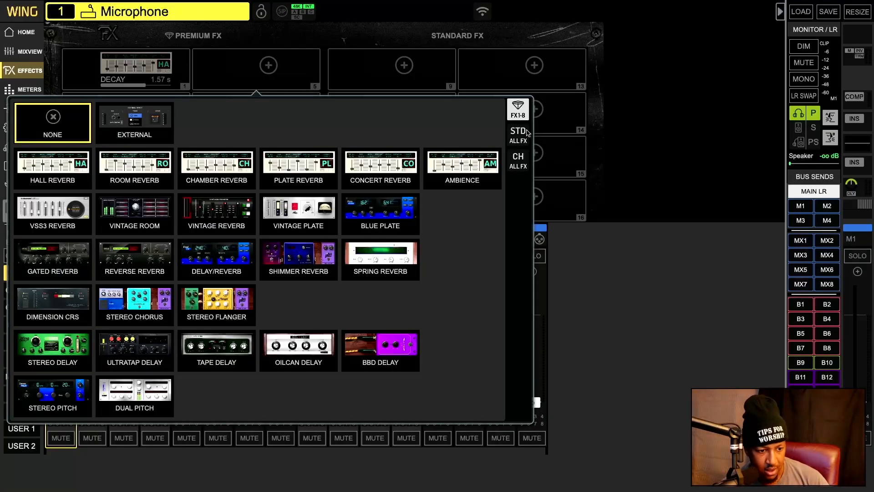
click(518, 135)
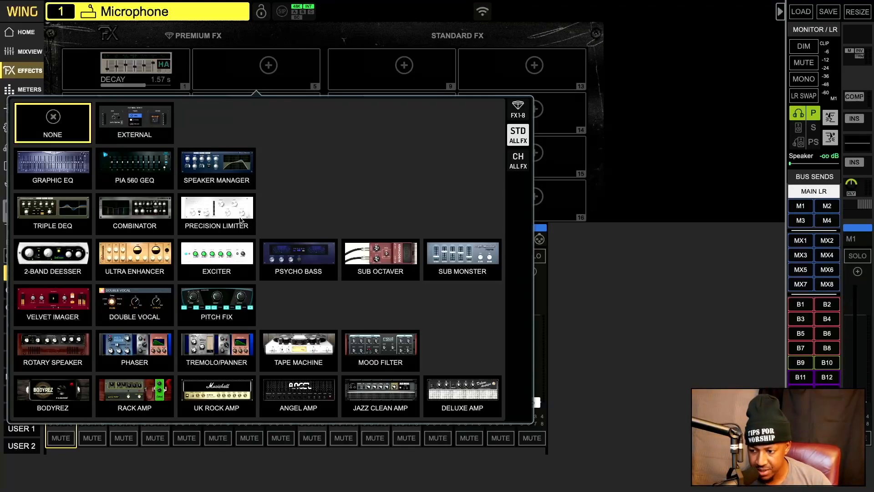
click(241, 221)
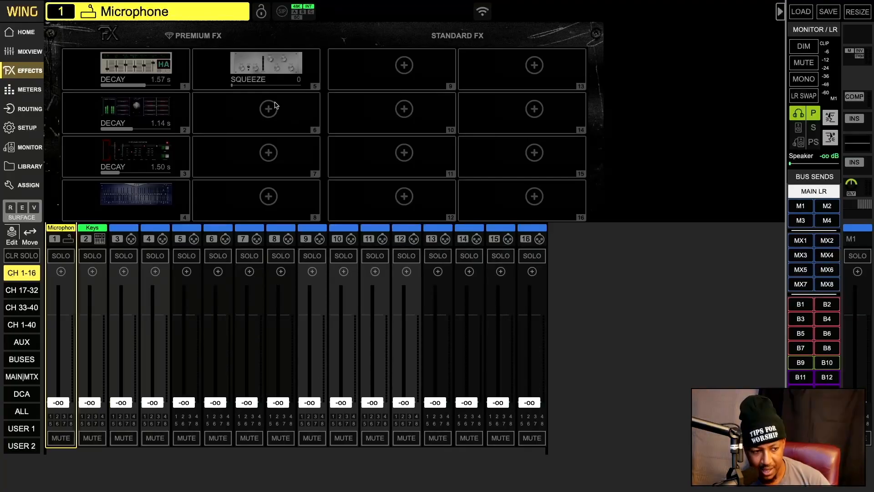
Load Pitch Fix into standard effects slot 9.
click(399, 71)
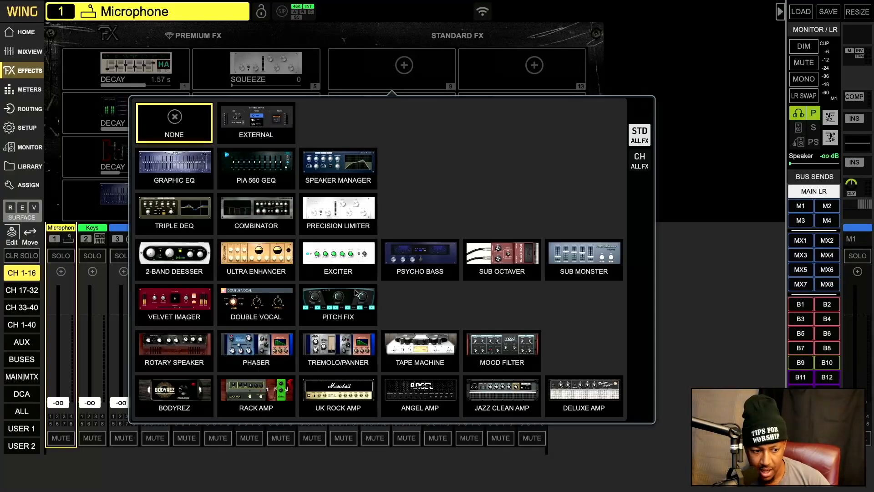
click(329, 305)
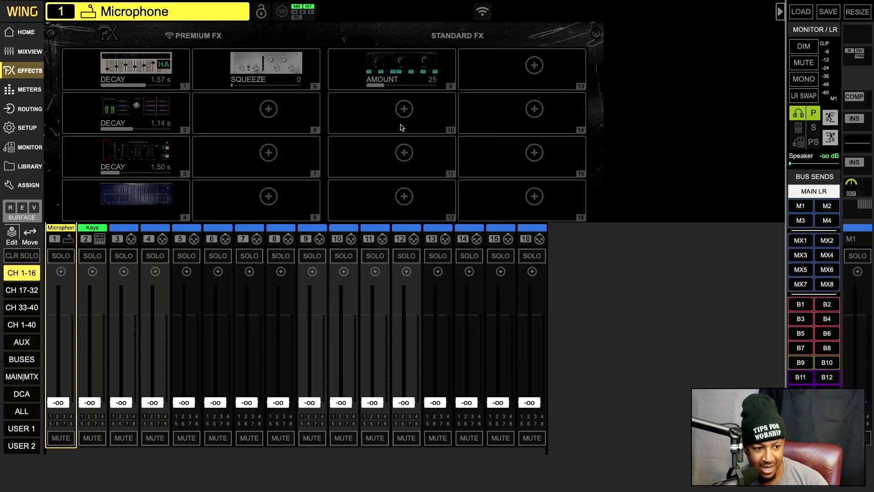
Load the channel effect Vintage Channel into standard effects slot 10.
click(402, 120)
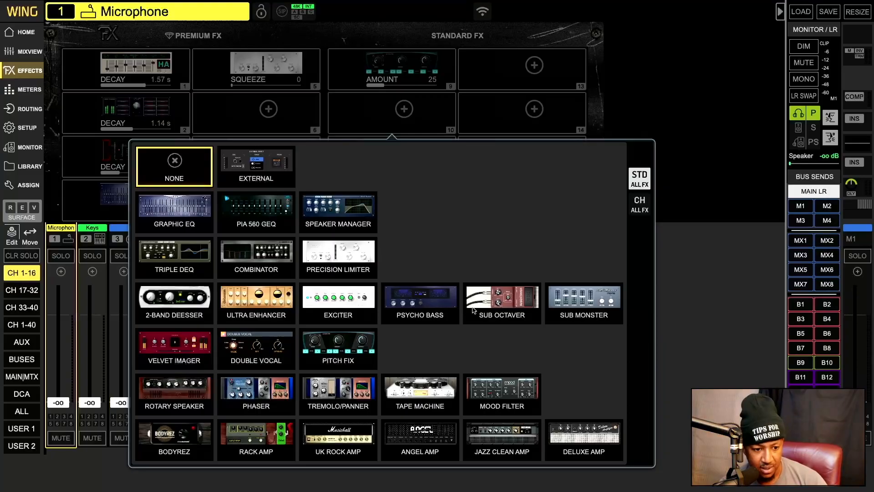
click(647, 204)
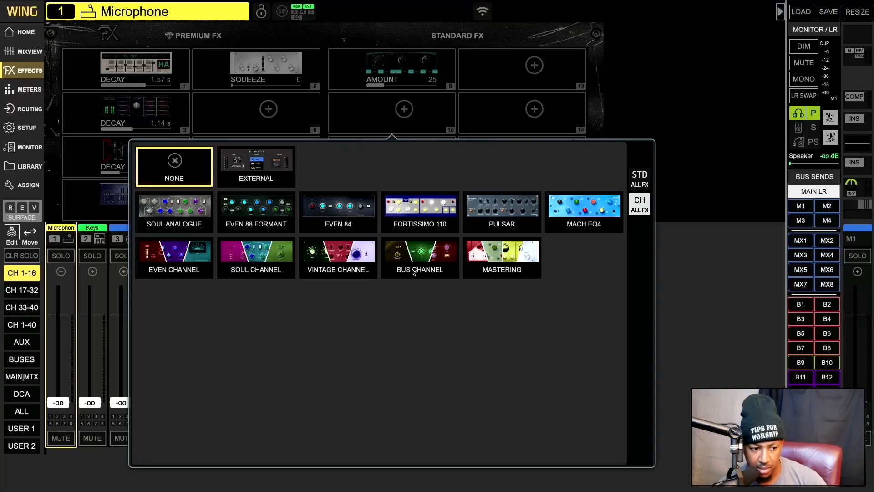
click(323, 262)
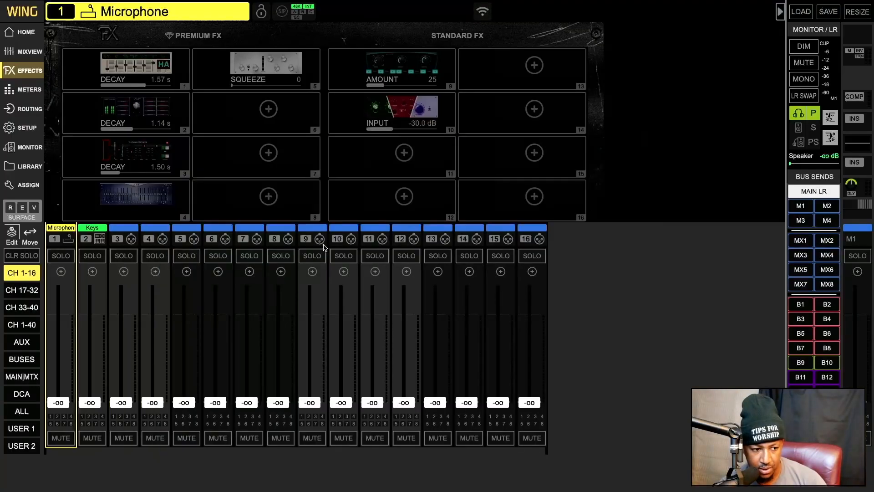
Load Mastering into standard effects slot 11 and Vintage Channel into slot 12.
click(403, 155)
click(487, 121)
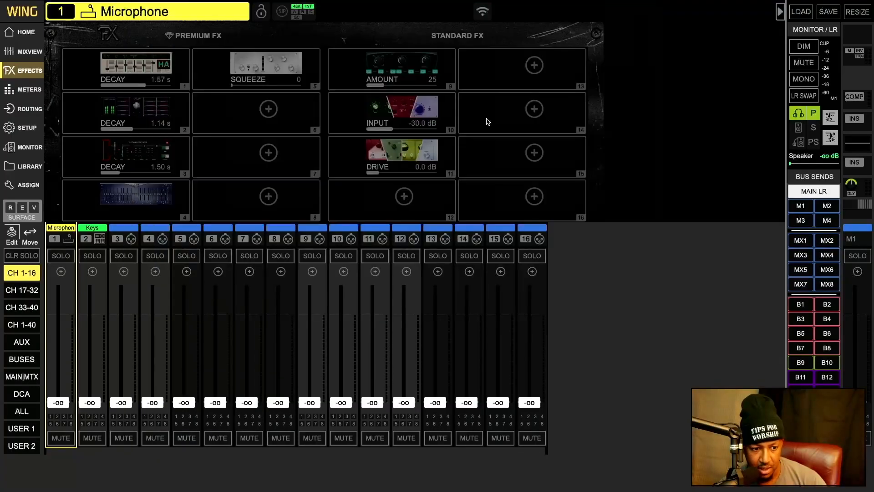
click(404, 195)
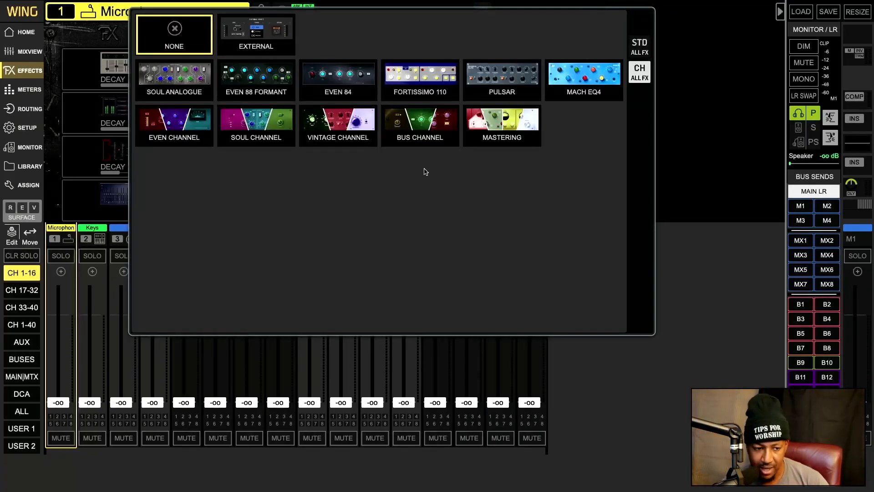
click(332, 135)
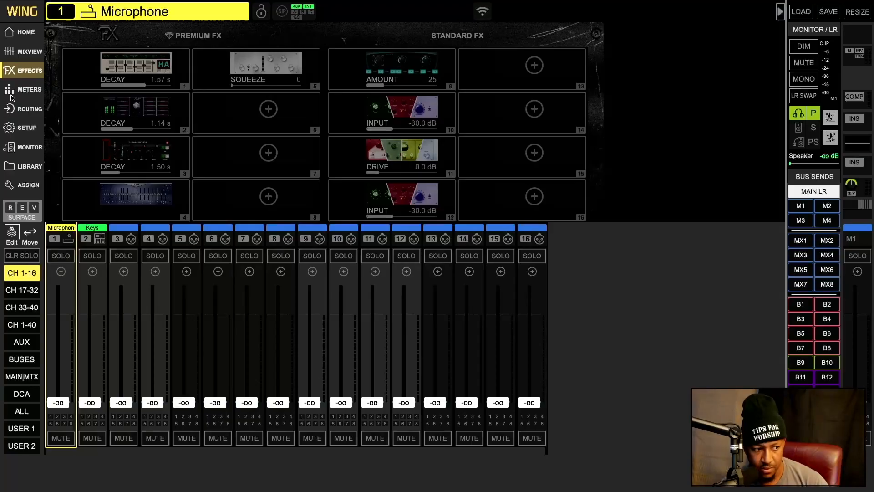
Assign the Vintage Room effect from slot 2 to the first insert on the Microphone channel's Home page.
click(26, 56)
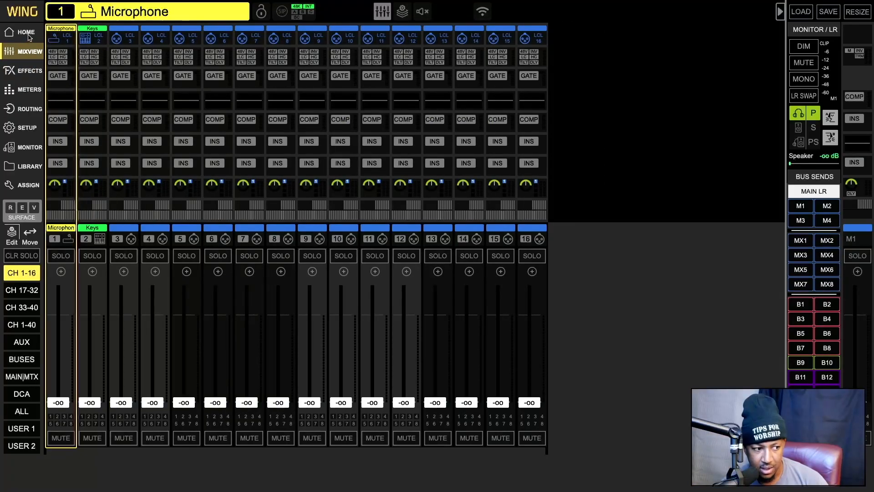
click(30, 37)
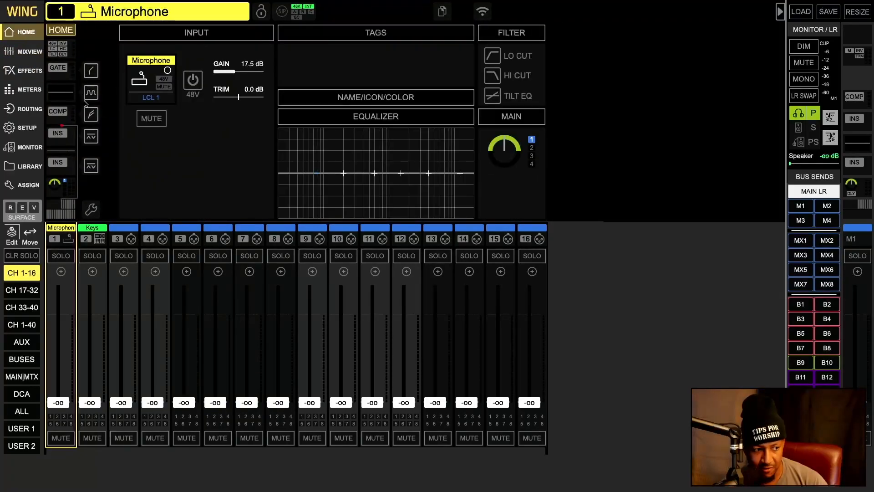
click(59, 134)
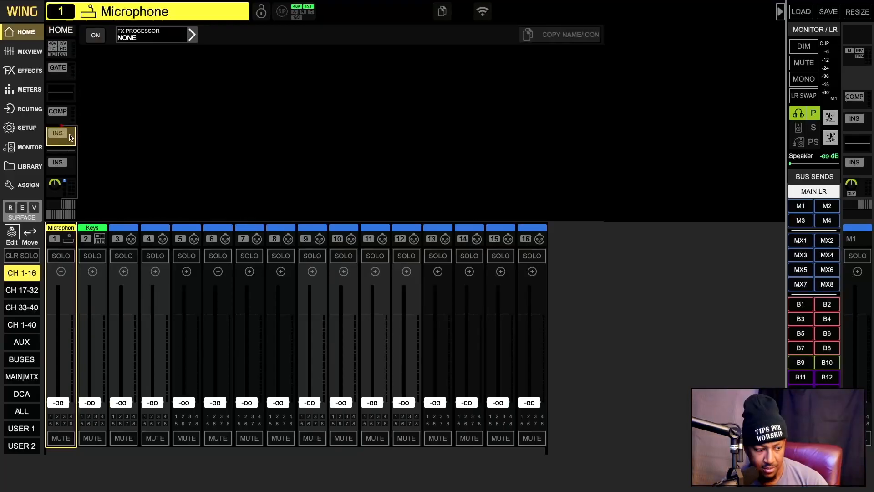
click(189, 38)
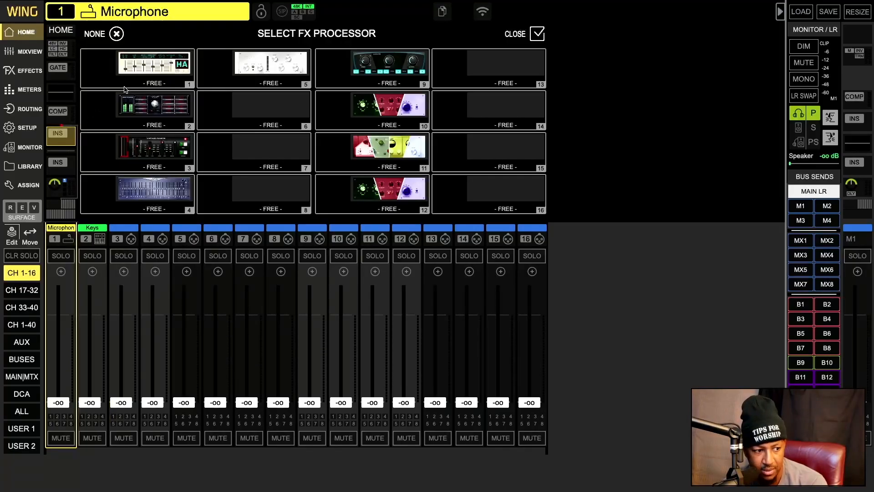
click(158, 109)
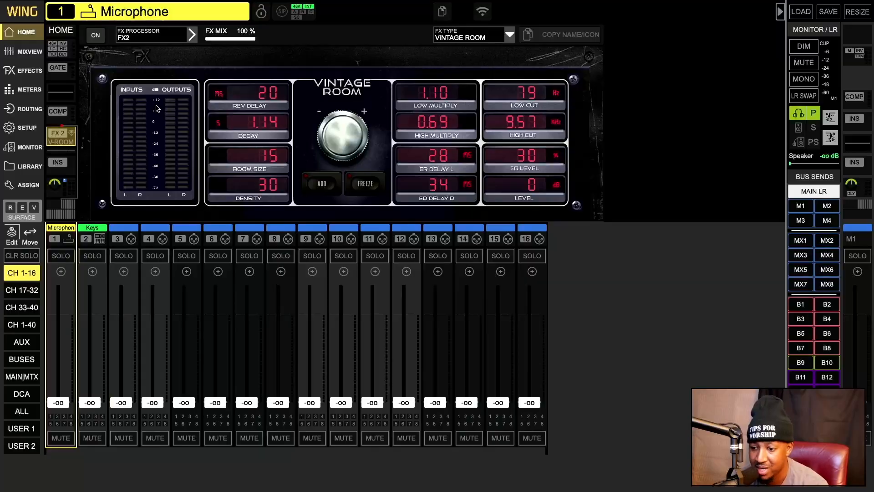
Toggle the Microphone channel's Vintage Room insert on and off.
click(101, 36)
click(101, 36)
click(101, 36)
click(102, 37)
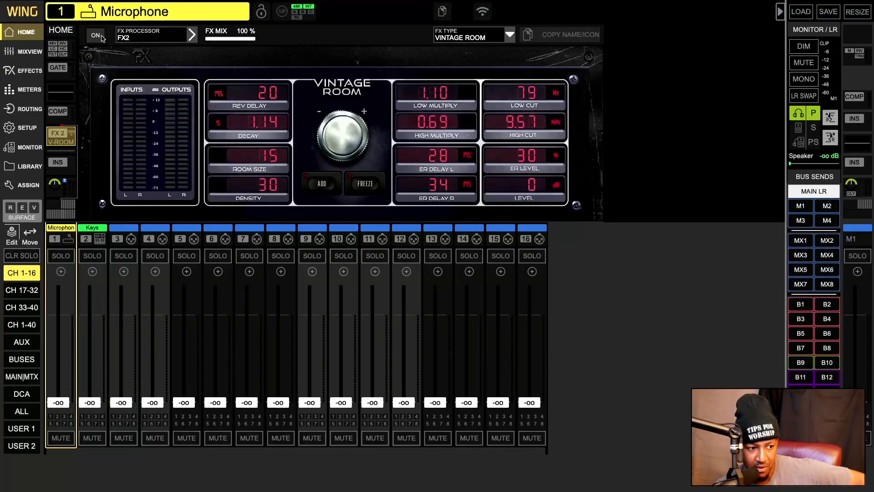
Assign the Pitch Fix effect from slot 9 to the Microphone channel's second insert.
click(60, 164)
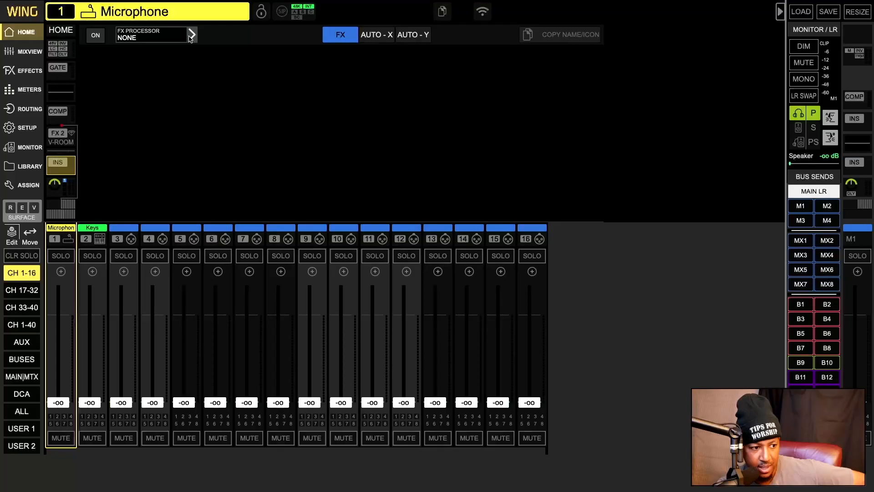
click(192, 35)
click(399, 82)
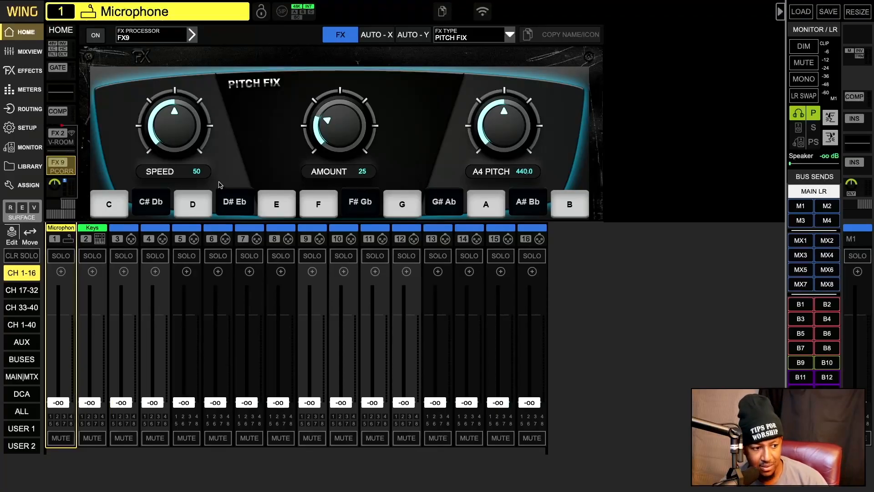
Change the Microphone channel's EQ model to Even 84 and look over both inserts before returning to the EQ.
click(61, 93)
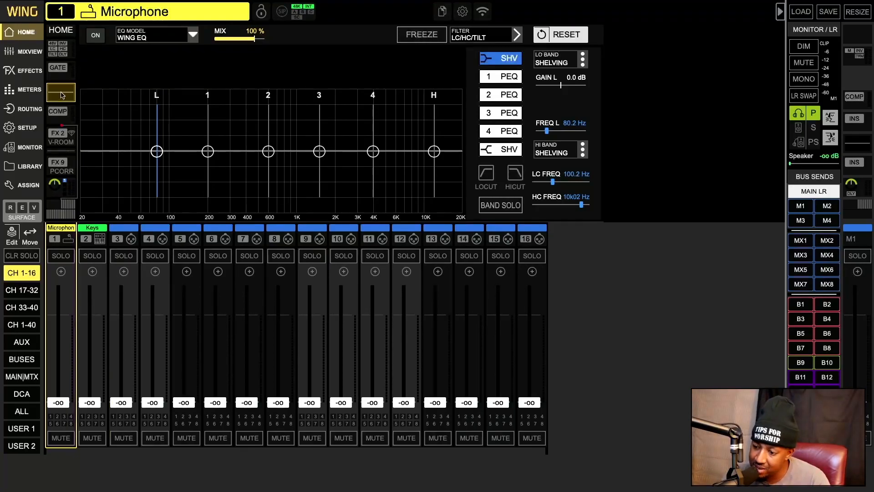
click(191, 36)
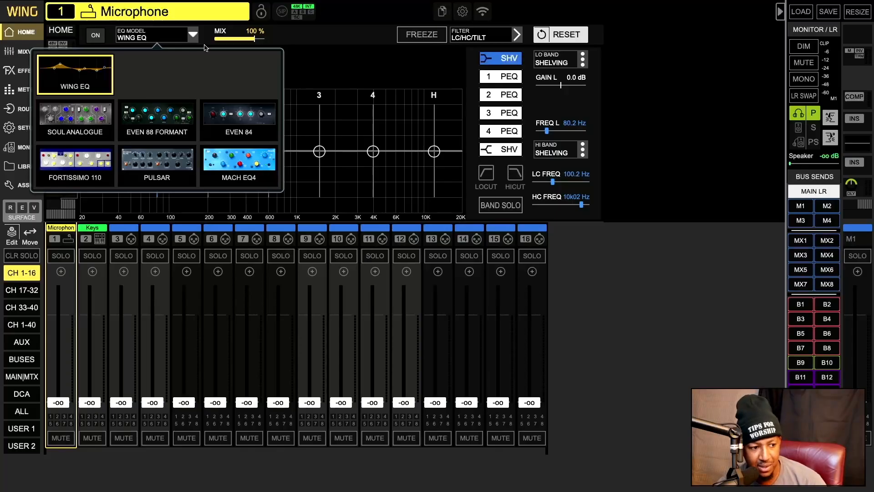
click(237, 120)
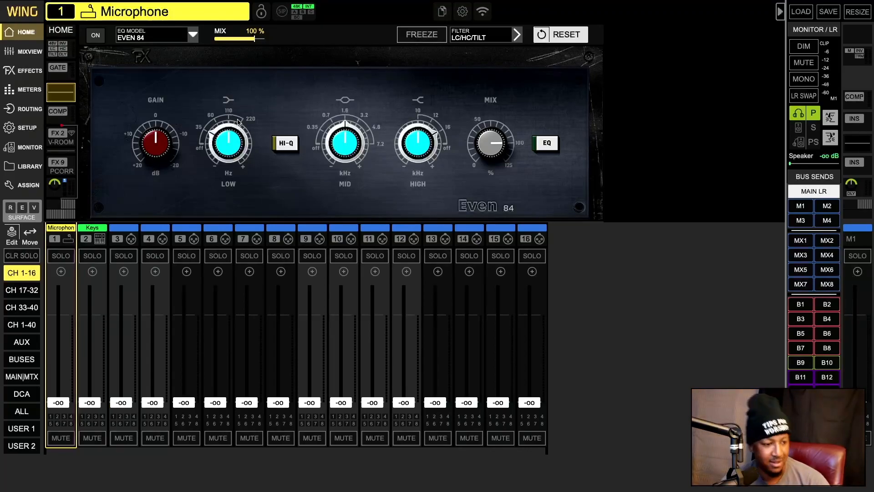
click(64, 137)
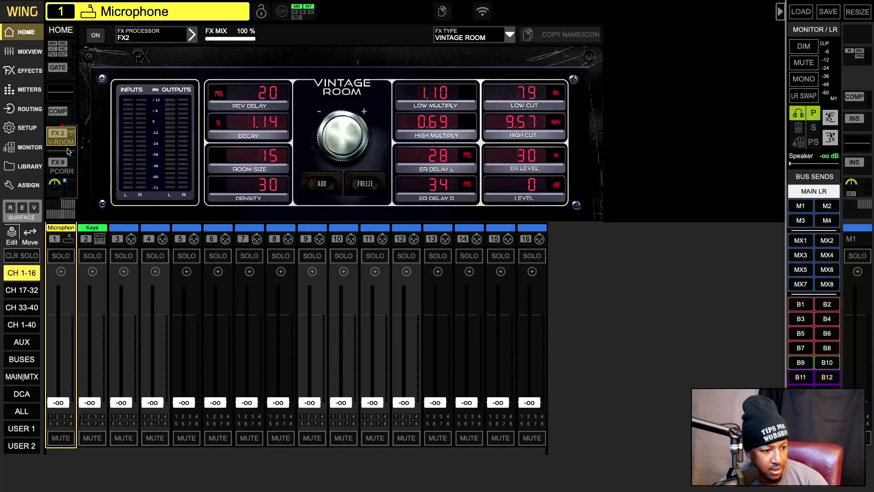
click(70, 163)
click(66, 139)
click(61, 93)
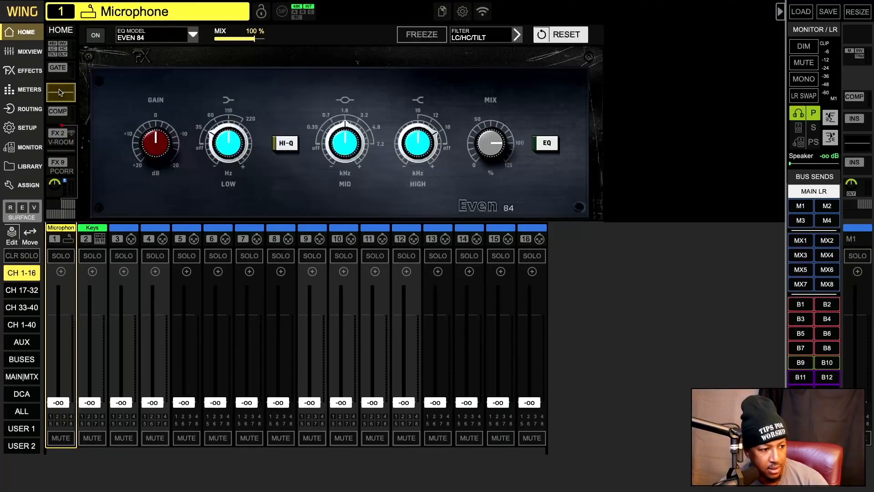
Change the Microphone channel's gate model to LA Leveler.
click(59, 68)
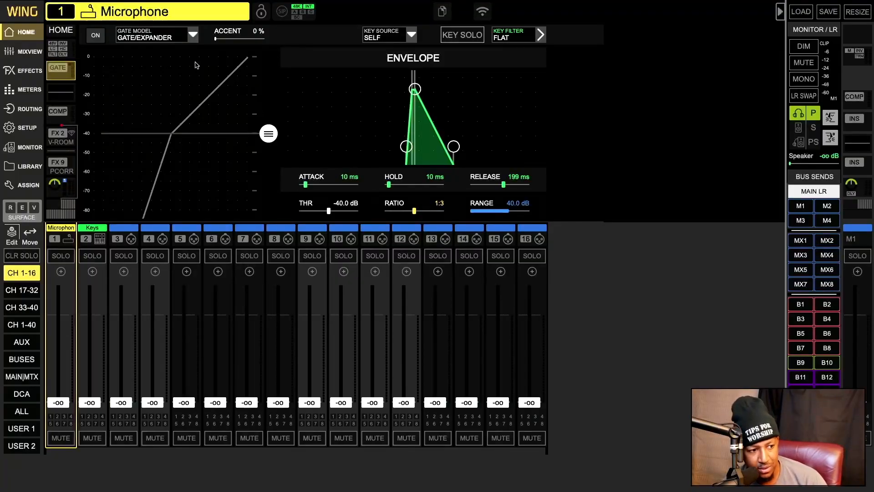
click(191, 36)
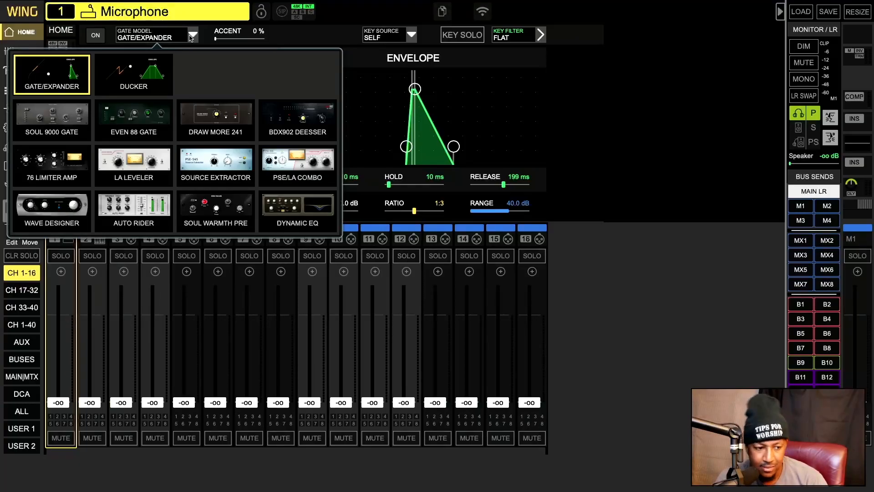
click(153, 167)
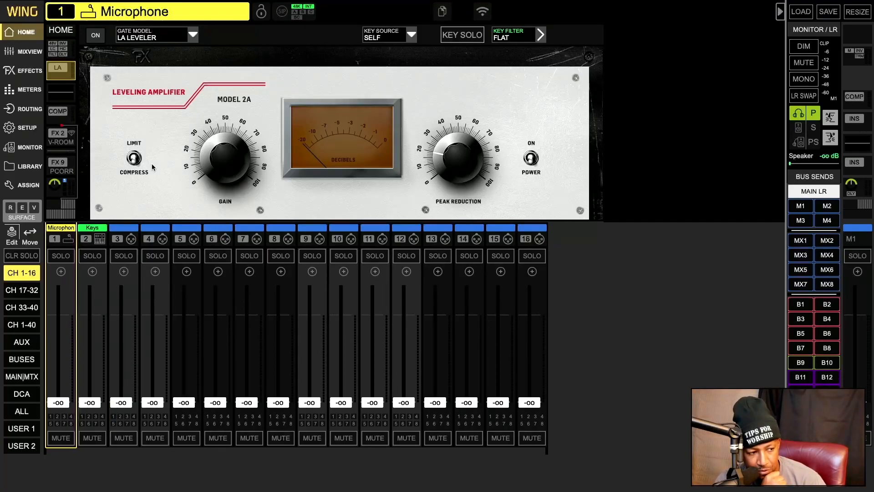
Change the Microphone channel's dynamics model to LTA100 Leveler after a look at its EQ.
click(61, 93)
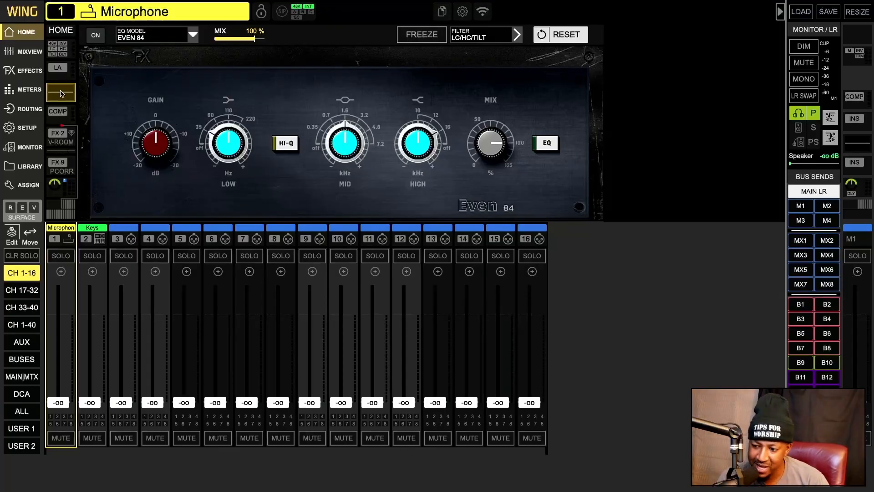
click(58, 121)
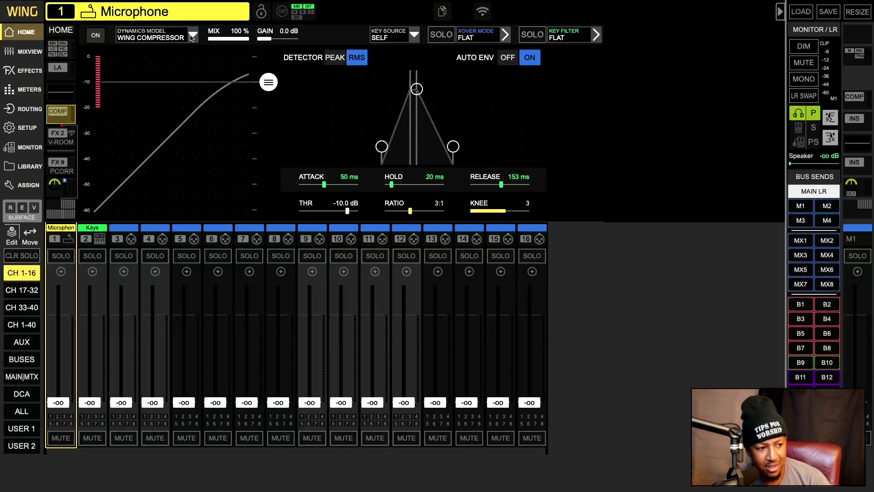
click(192, 36)
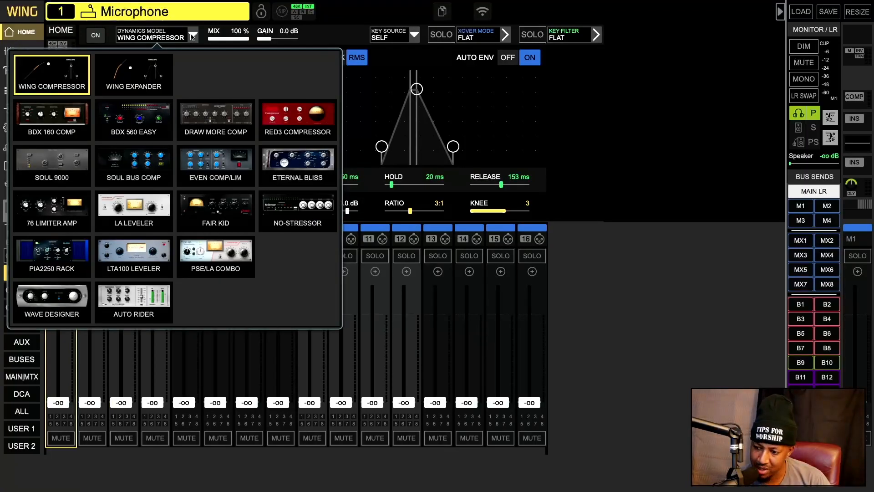
click(152, 249)
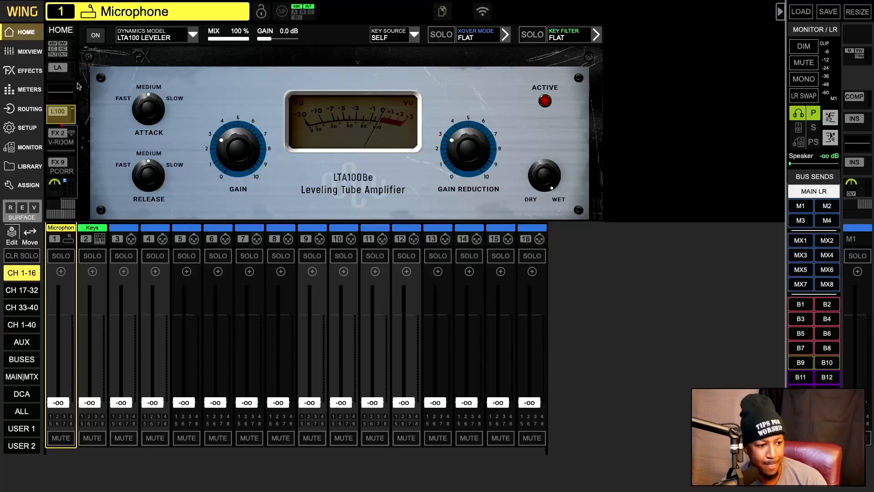
Review the Microphone channel's processing chain in order: gate, EQ, dynamics, first insert and second insert.
click(65, 75)
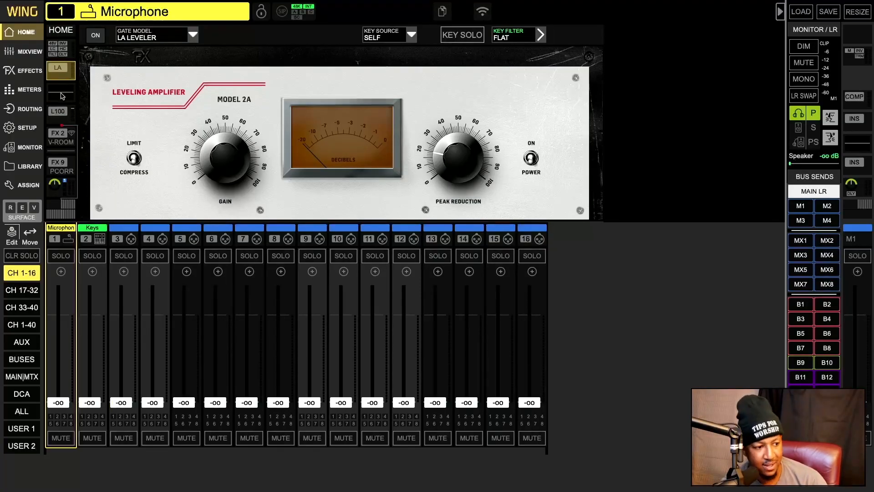
click(62, 95)
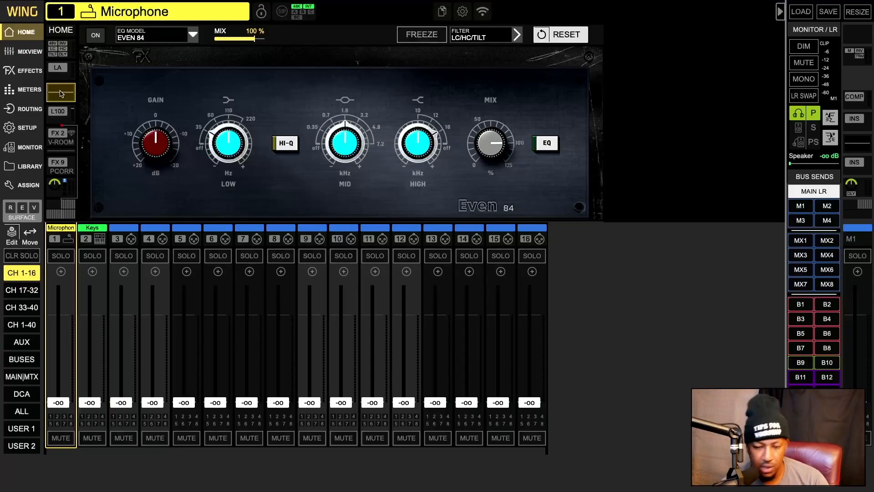
click(59, 116)
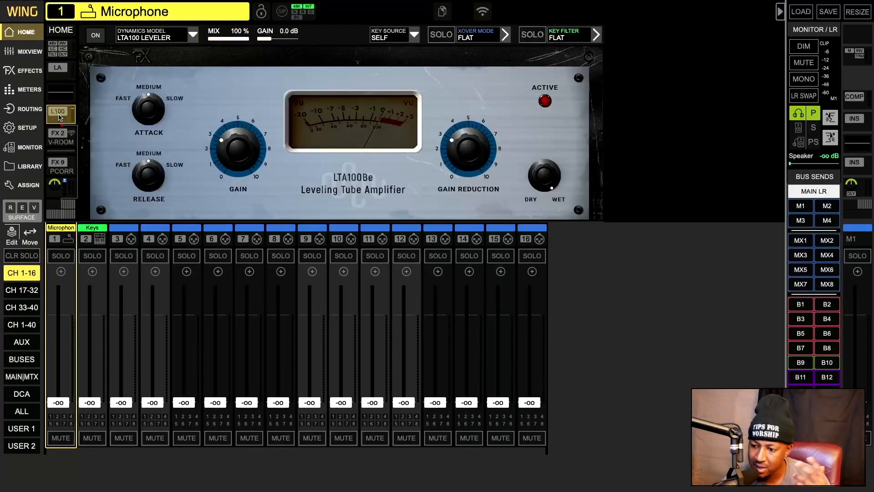
click(56, 141)
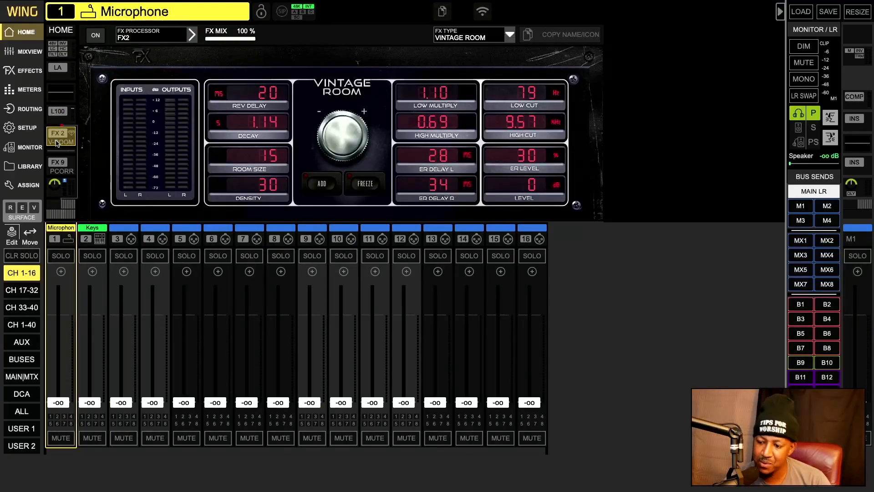
click(62, 165)
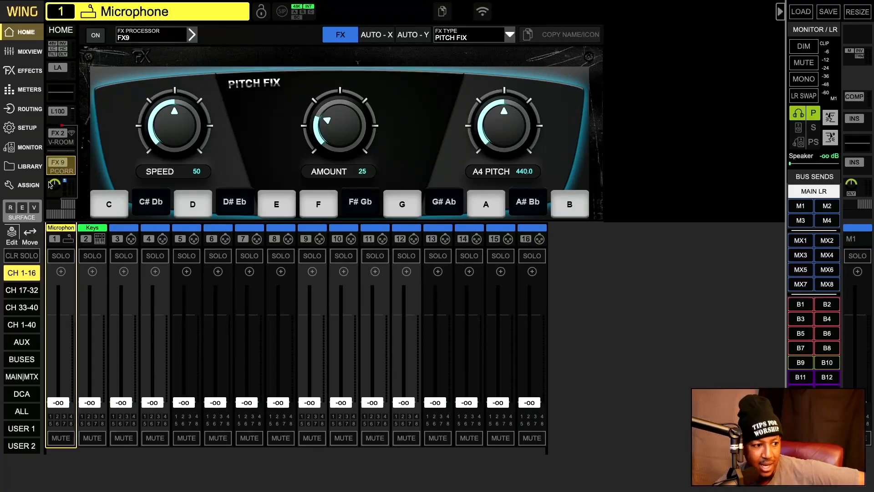
Look at the insert assignments on the Effects page, visit Meters, Home and Mixview, and return to Effects.
click(25, 73)
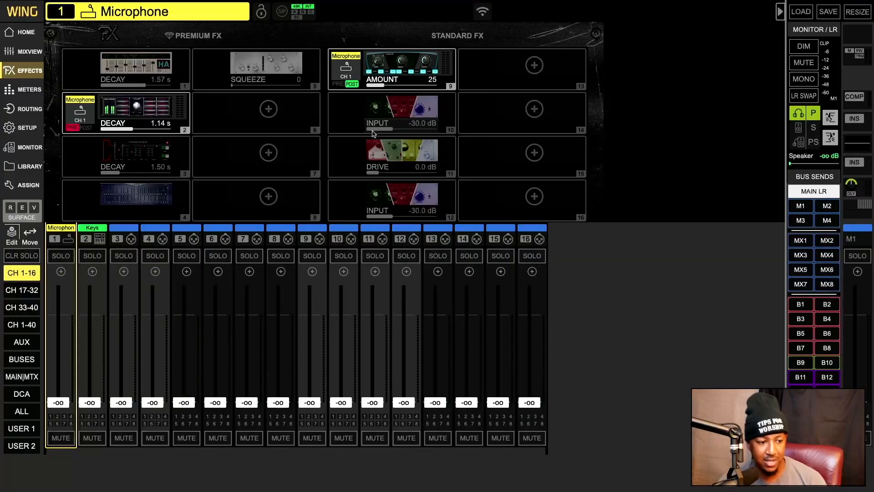
click(35, 97)
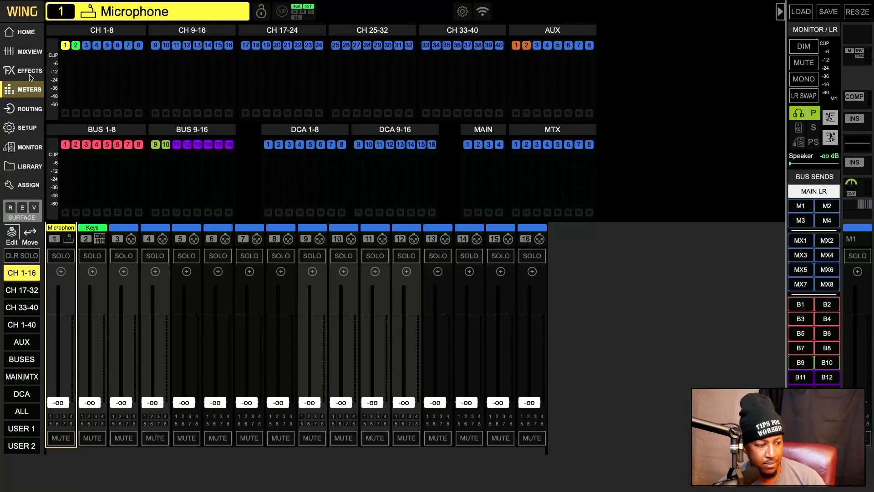
click(30, 41)
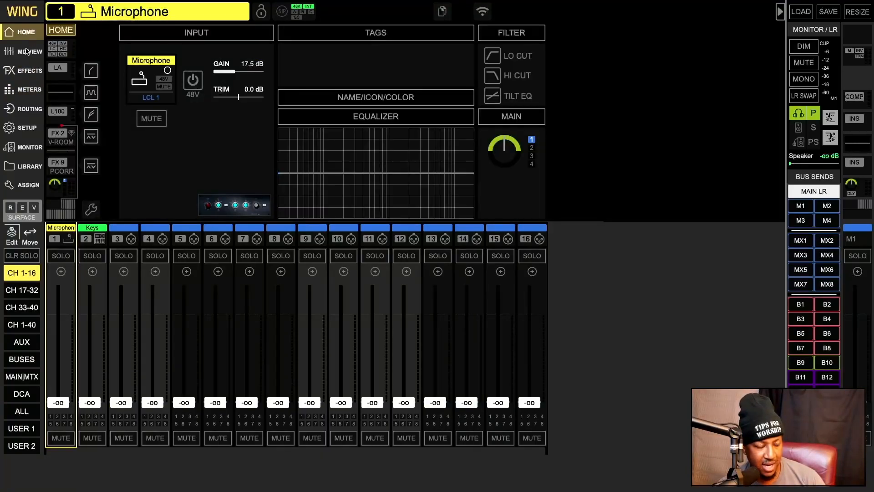
click(25, 58)
click(27, 78)
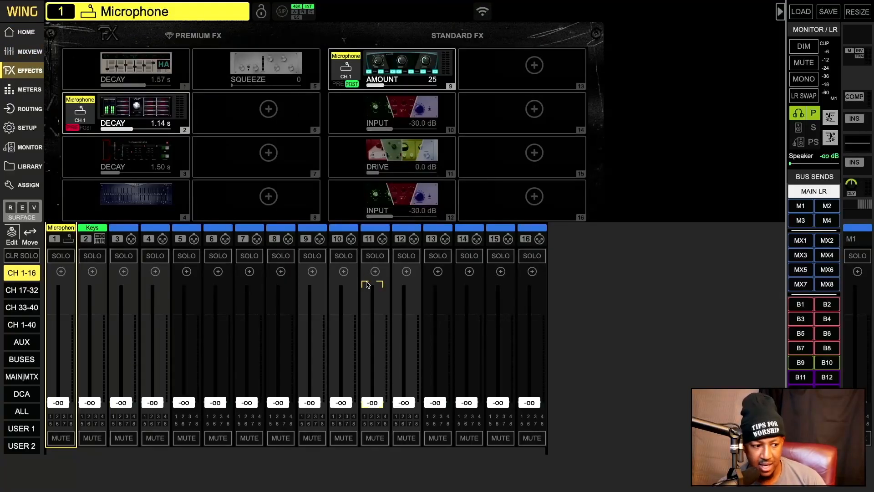
View the Keys channel's Home page, then return to the Microphone channel's Home page.
click(92, 230)
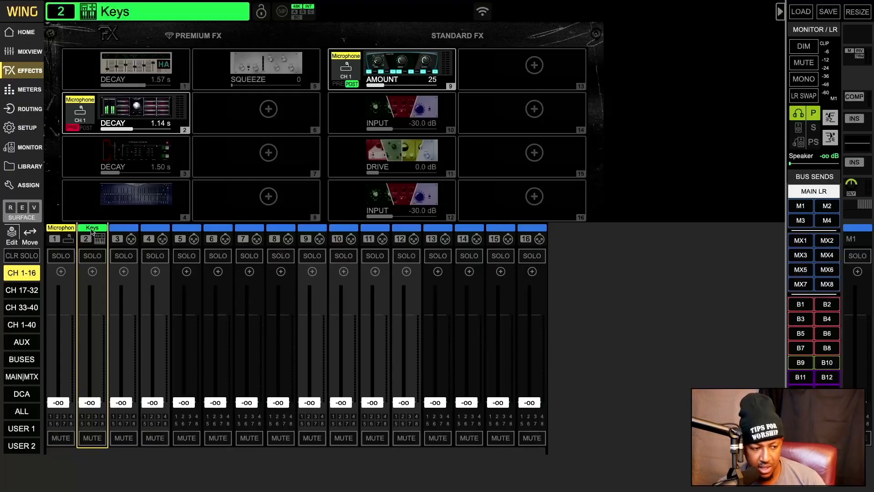
click(24, 33)
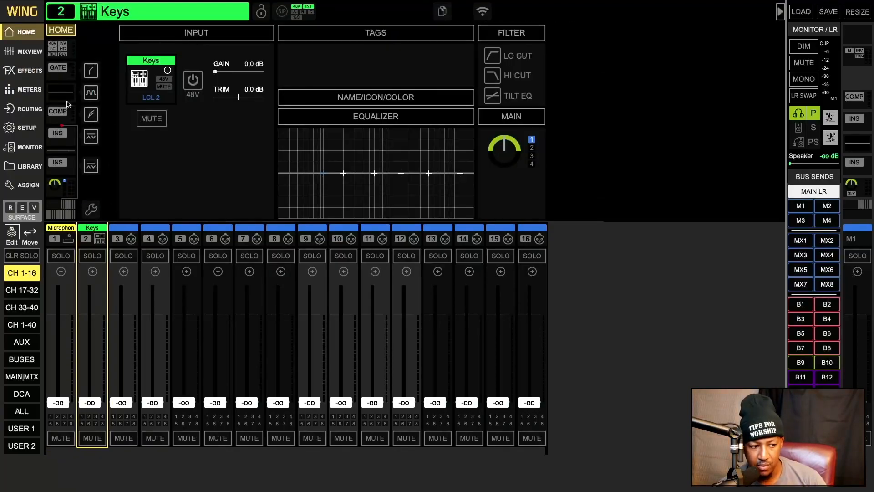
click(73, 239)
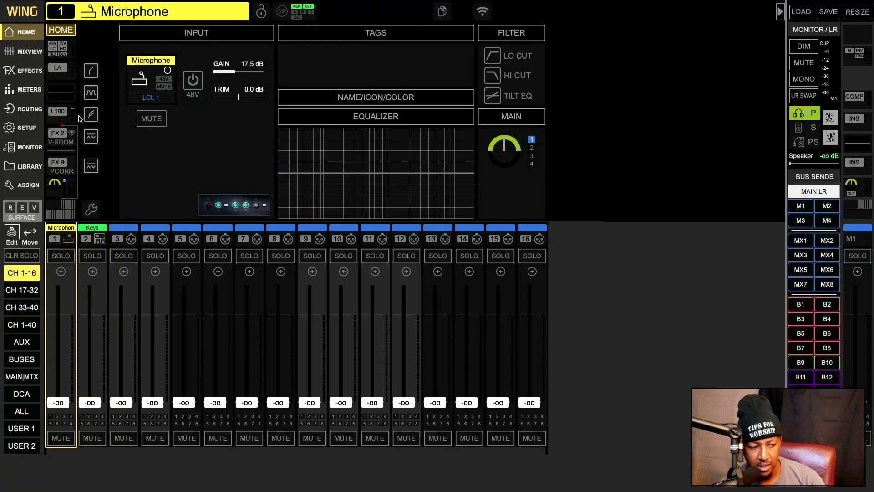
Switch on the Microphone channel's gate, EQ, dynamics and both inserts, toggling the EQ off and on once.
click(94, 71)
click(90, 92)
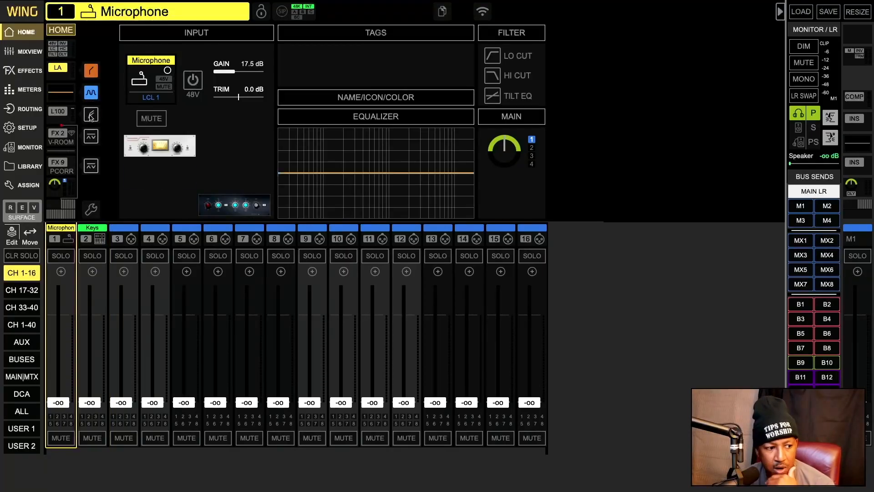
click(91, 115)
click(91, 136)
click(91, 165)
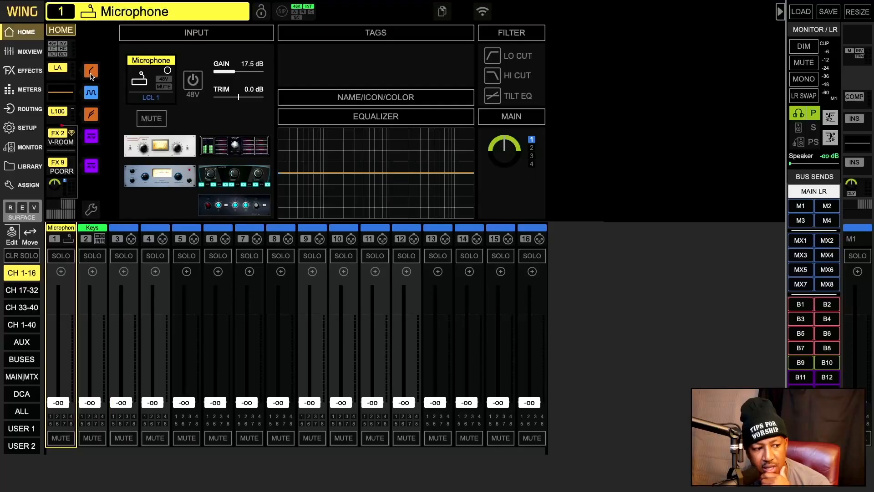
click(91, 92)
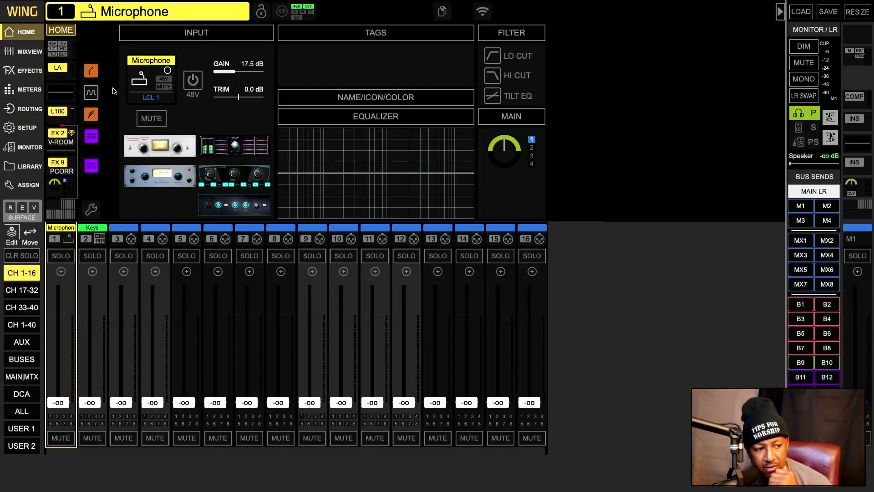
click(92, 93)
Open the Microphone channel's processing order for editing, move the EQ ahead of the gate, and move it back behind the gate.
click(91, 211)
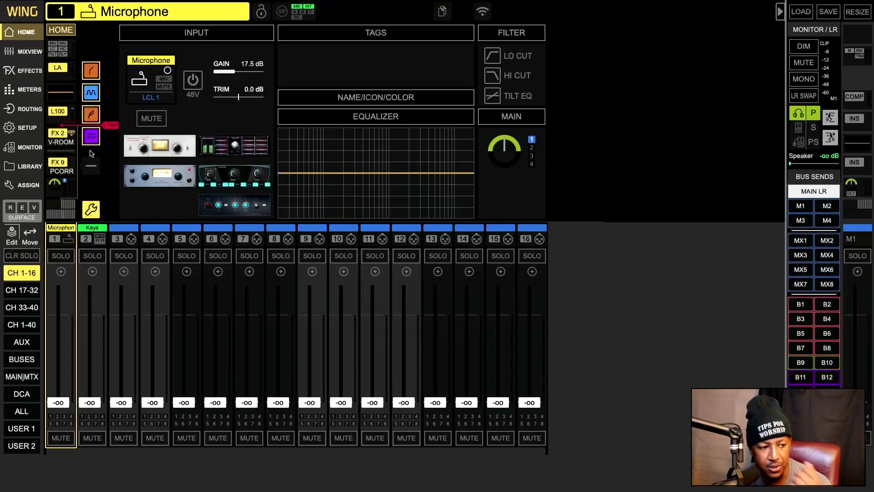
drag(95, 97, 108, 62)
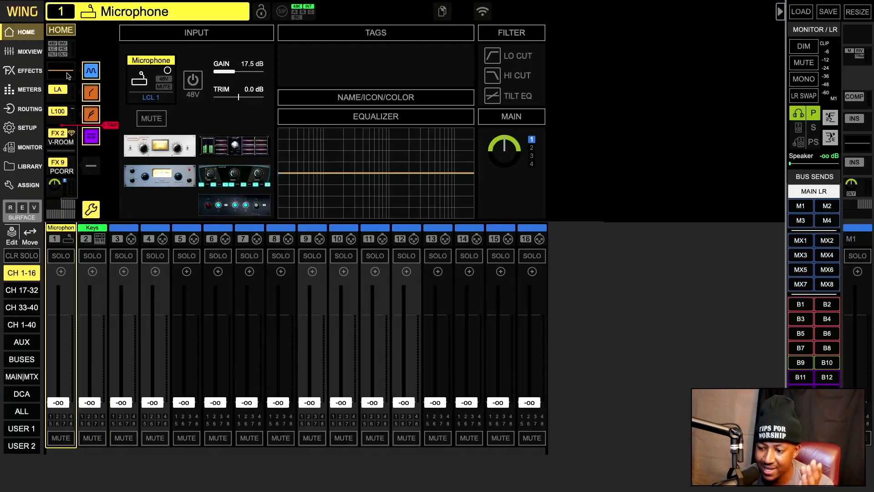
drag(91, 71, 92, 106)
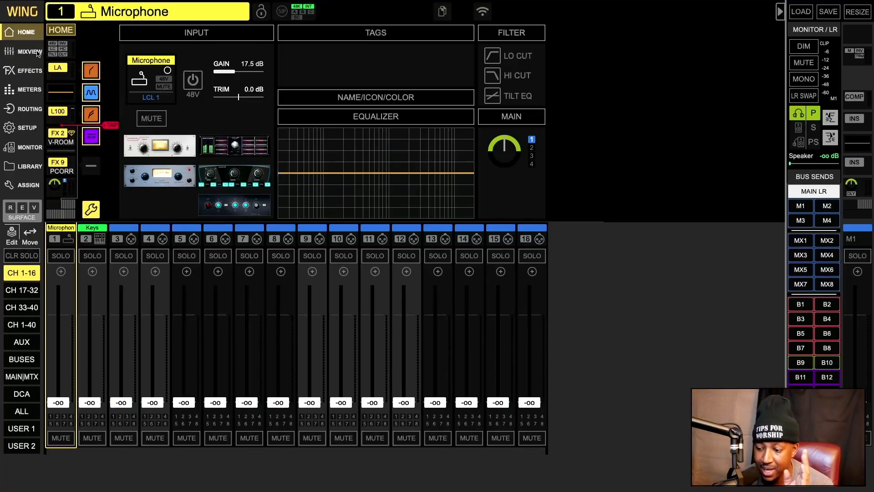
Visit Meters, and examine the routing views for channel inputs, Local In sources and Local Out outputs, finishing on the sources.
click(22, 86)
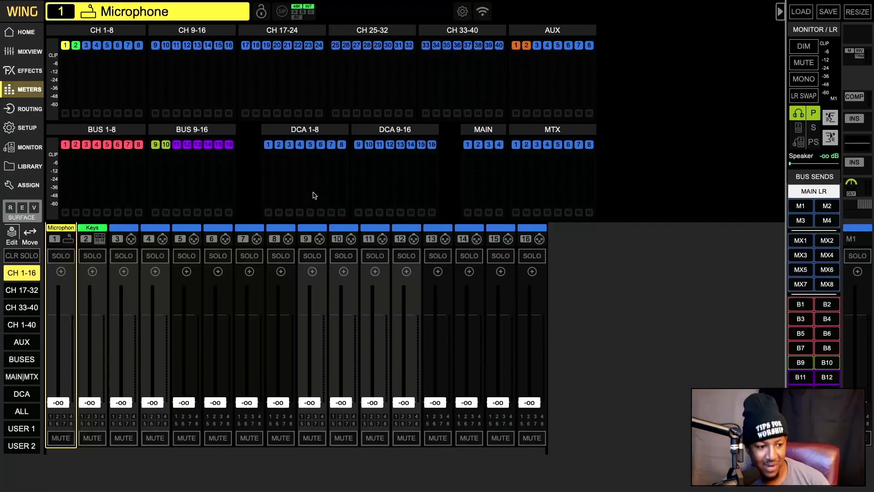
click(23, 108)
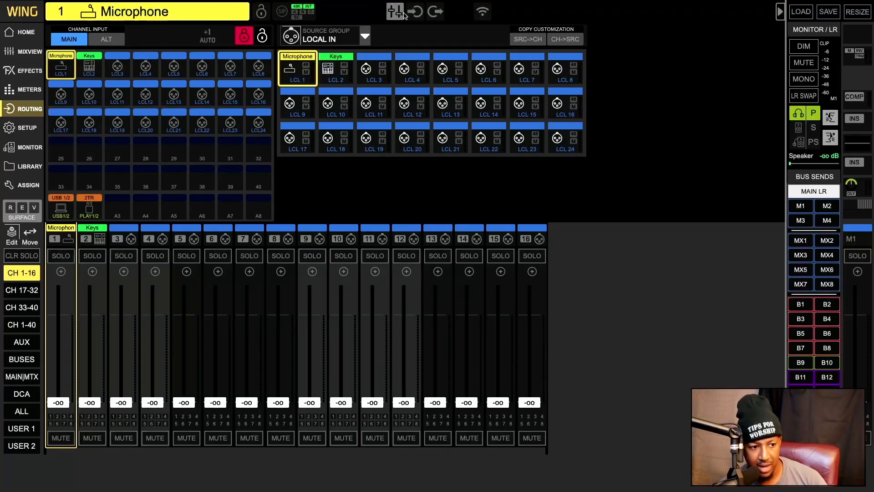
click(414, 12)
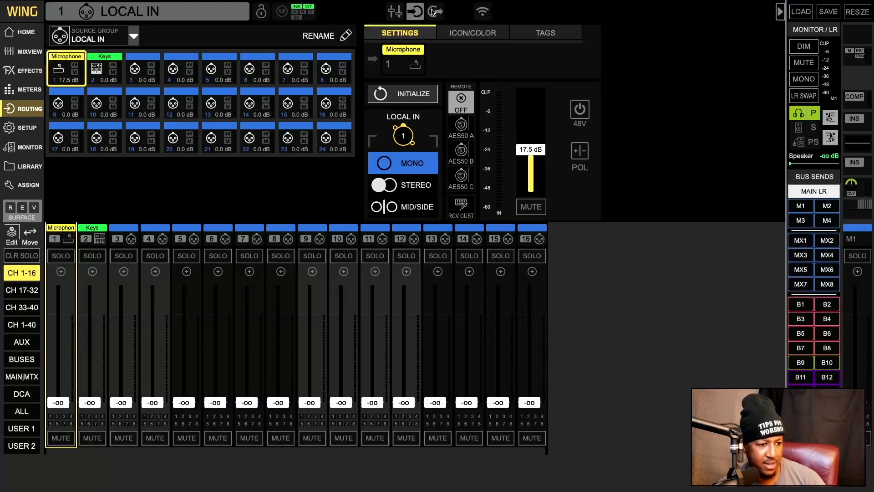
click(441, 12)
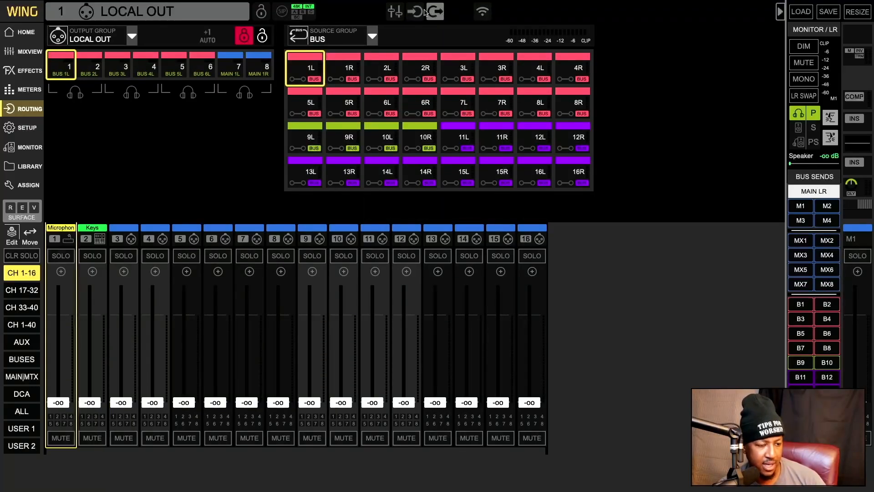
click(420, 12)
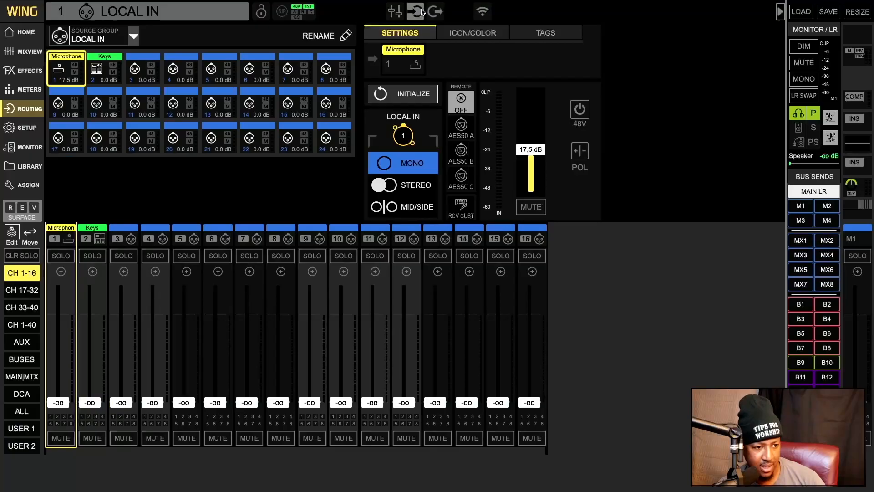
click(395, 10)
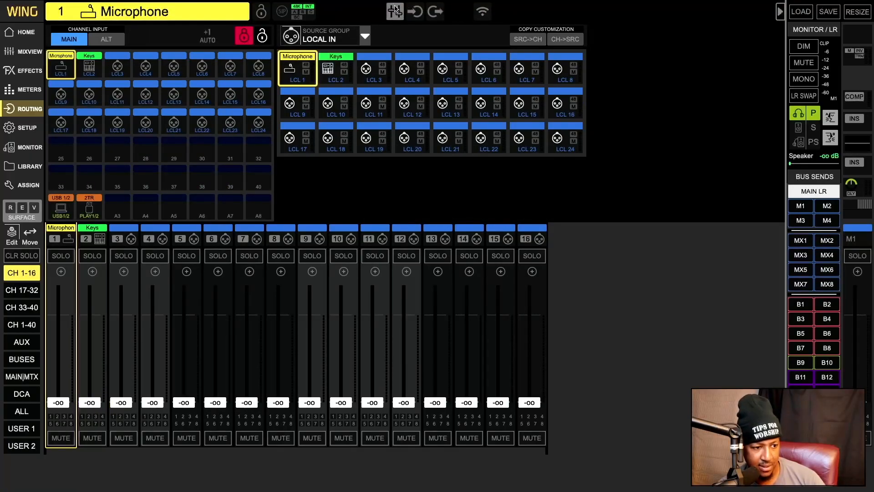
click(411, 16)
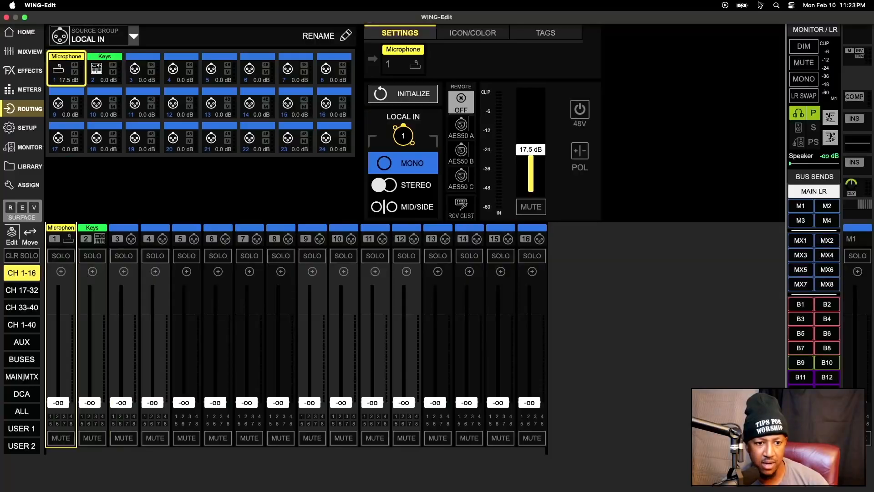
Switch the computer's Wi-Fi connection to the WAVLINK-N network.
click(760, 5)
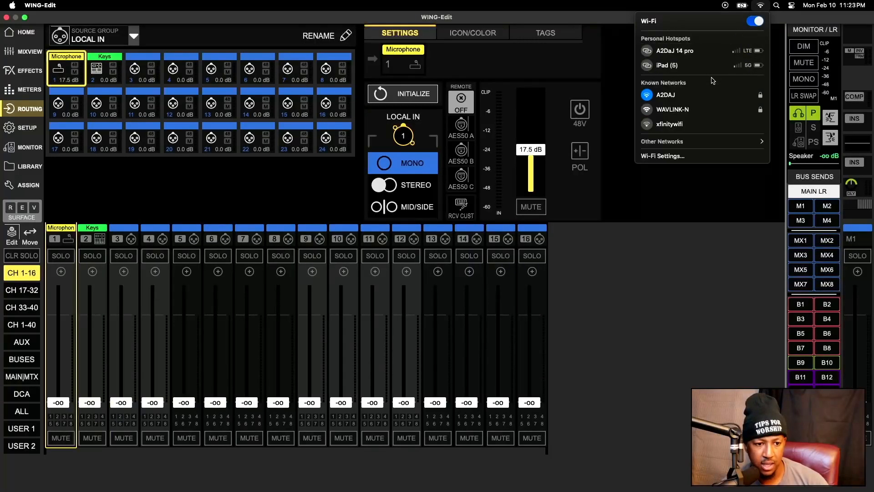
click(709, 113)
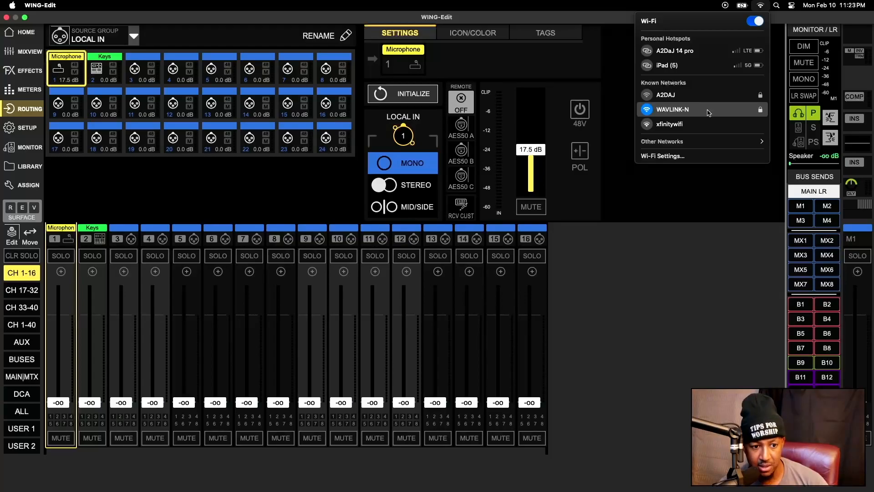
click(705, 291)
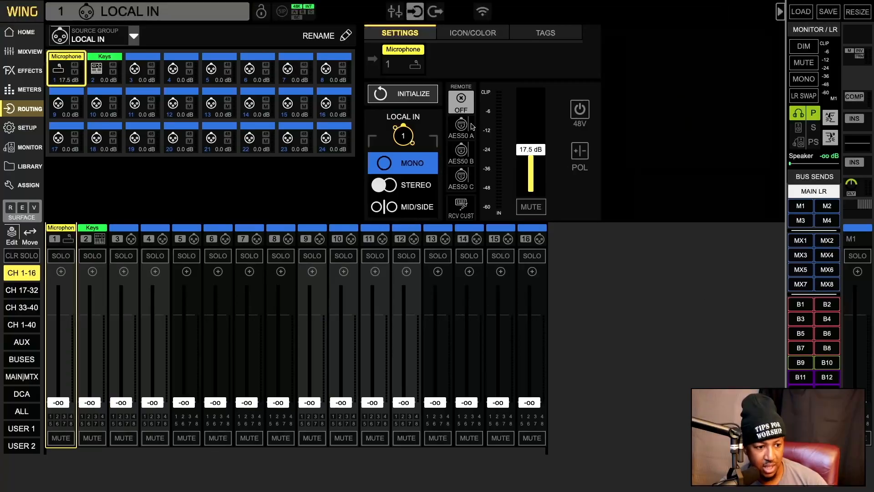
Check the console connection settings on the Setup page and connect to the wing-rack mixer from Home.
click(28, 128)
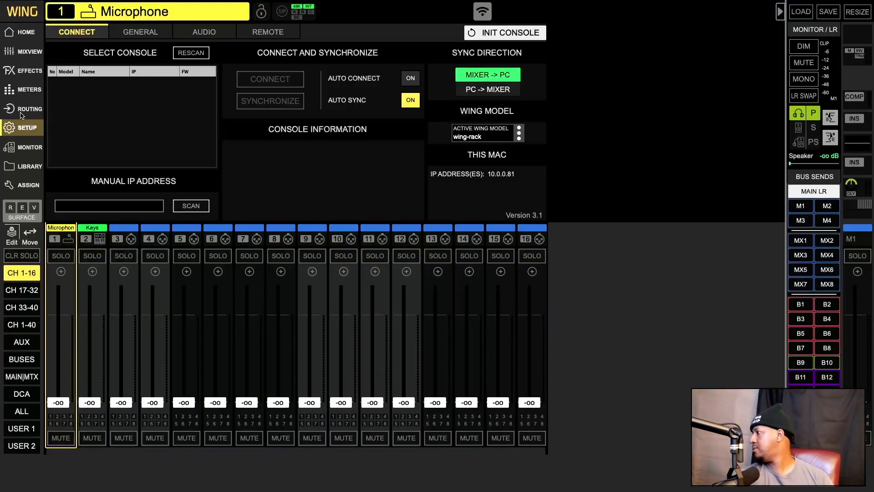
click(23, 32)
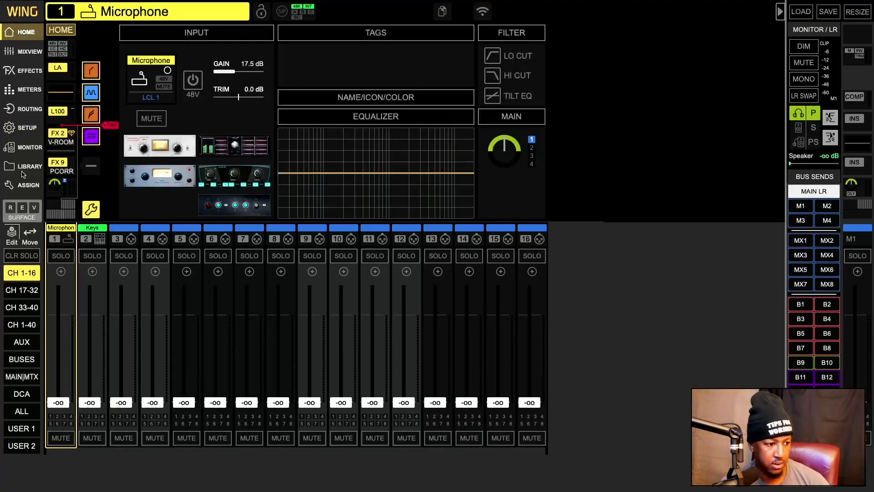
click(27, 129)
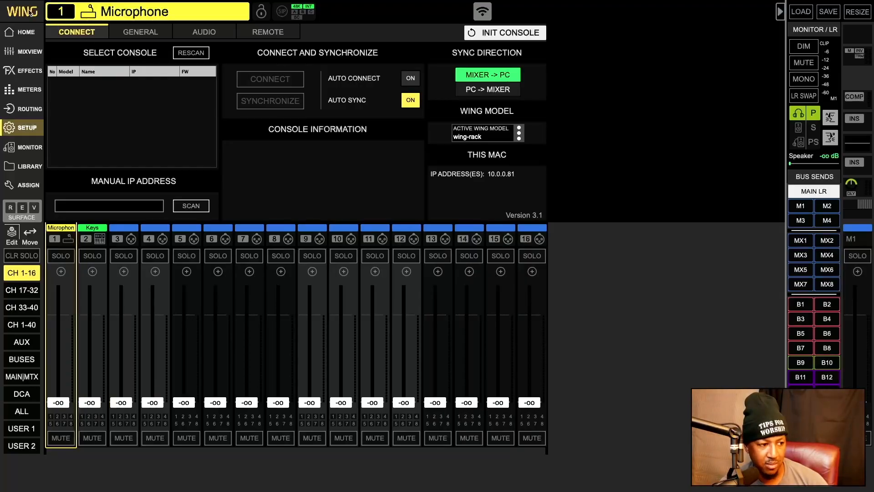
click(24, 32)
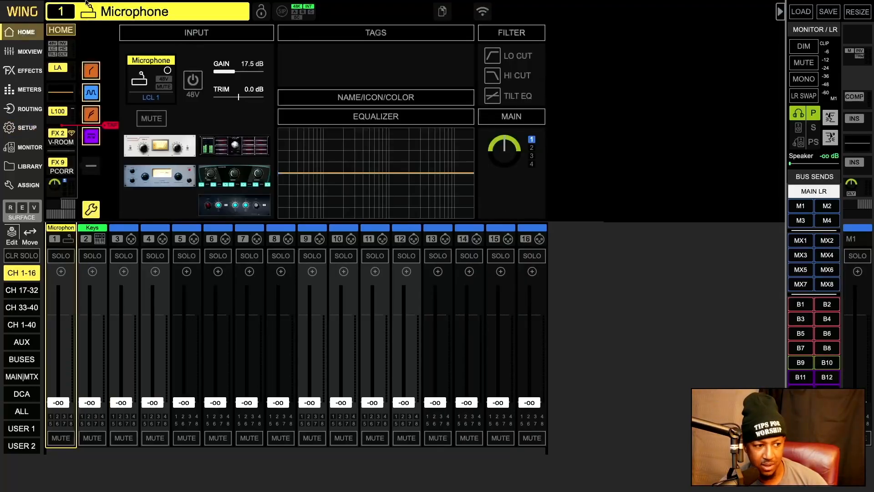
click(481, 13)
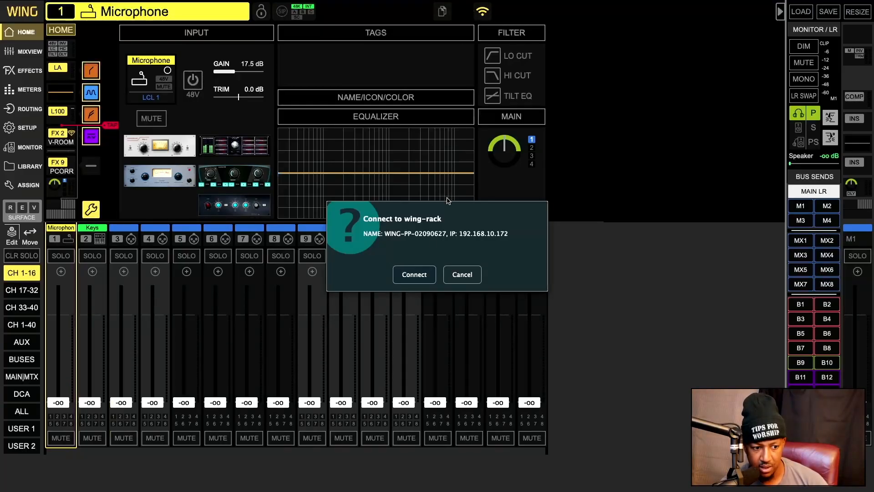
click(421, 278)
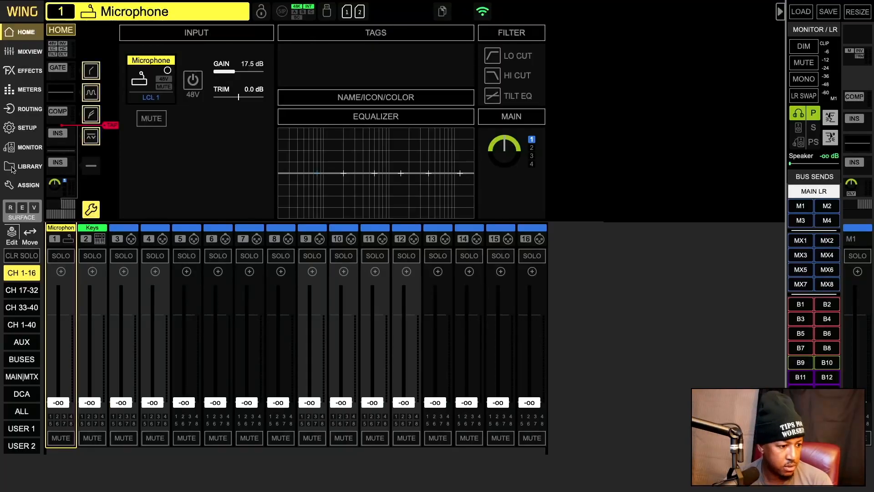
Pass through Effects and Meters to the Local In routing sources, and inspect inputs 20 and 21.
click(26, 71)
click(23, 91)
click(25, 106)
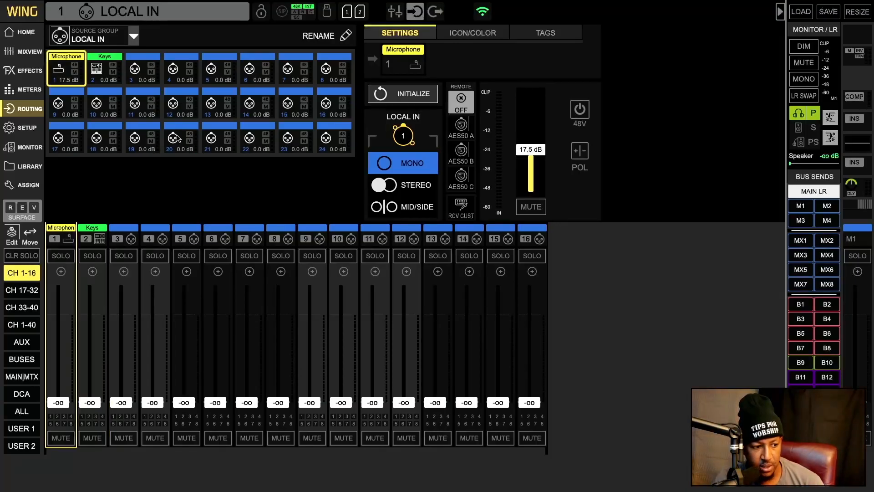
click(189, 145)
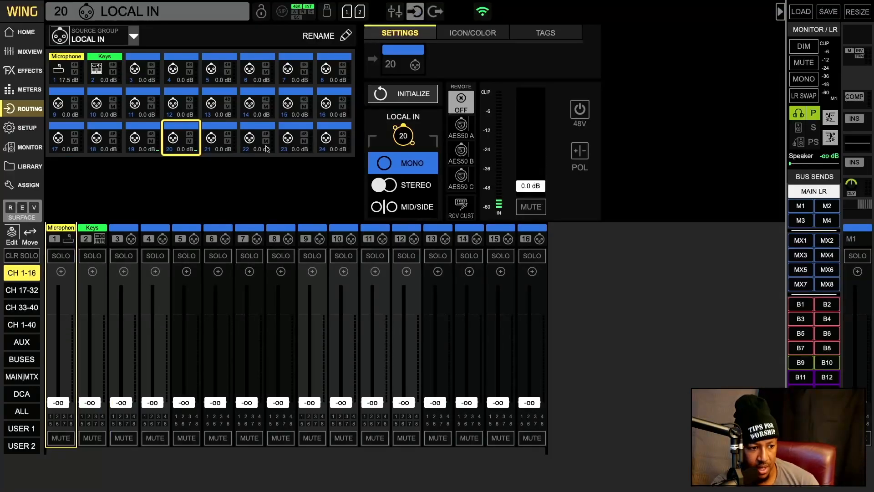
click(230, 140)
Look at the Local Out routing, and return to the Local In sources to inspect inputs 2, 19 and 21.
click(433, 14)
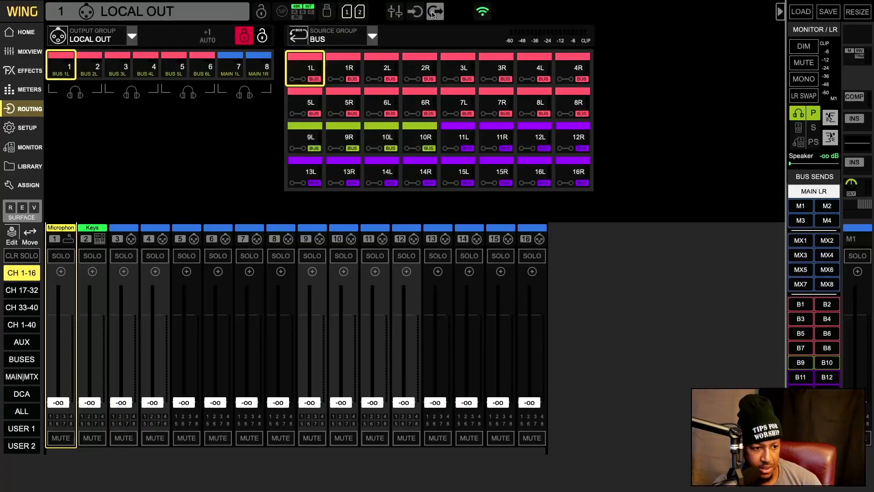
click(416, 13)
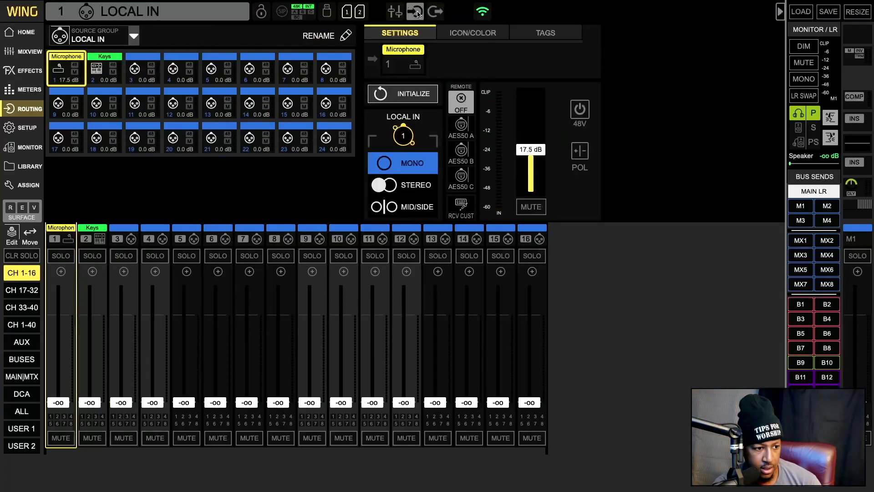
click(113, 63)
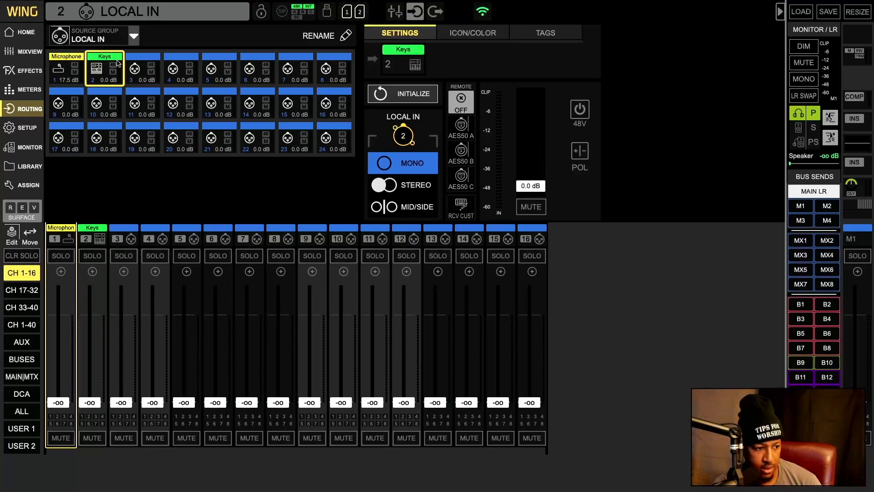
click(158, 130)
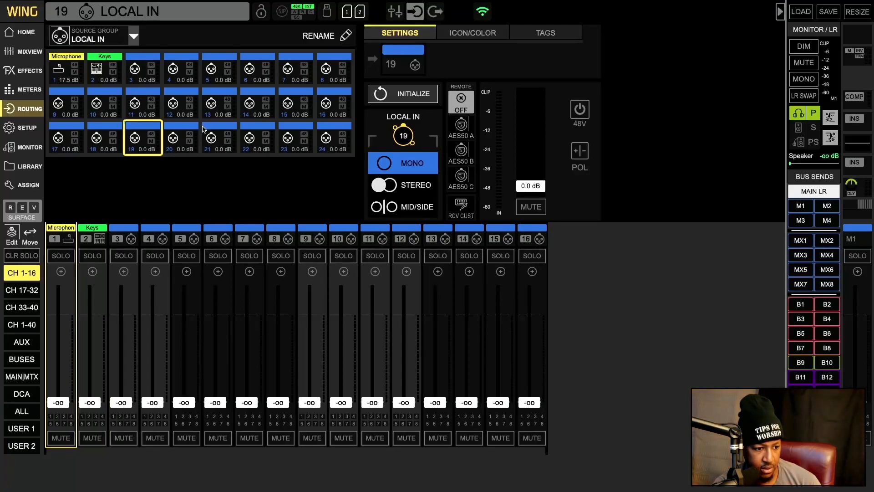
click(209, 130)
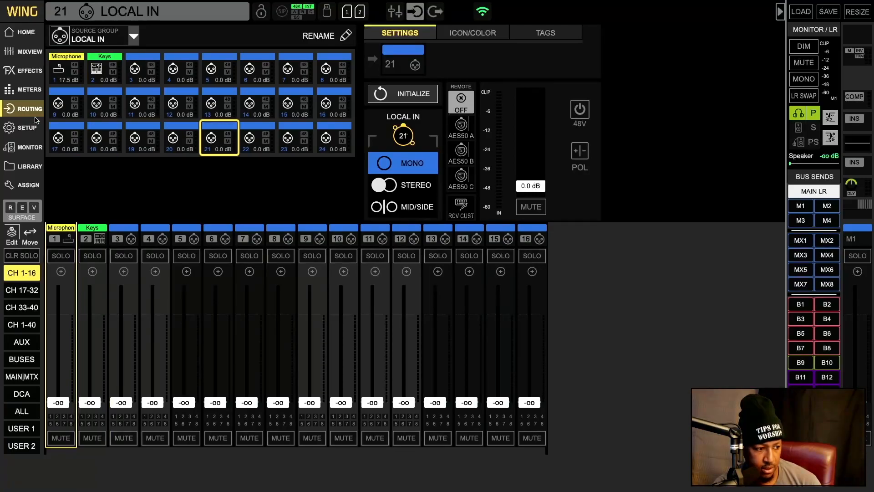
Return to Routing by way of Meters and review the available source groups, keeping Local In selected.
click(29, 89)
click(30, 110)
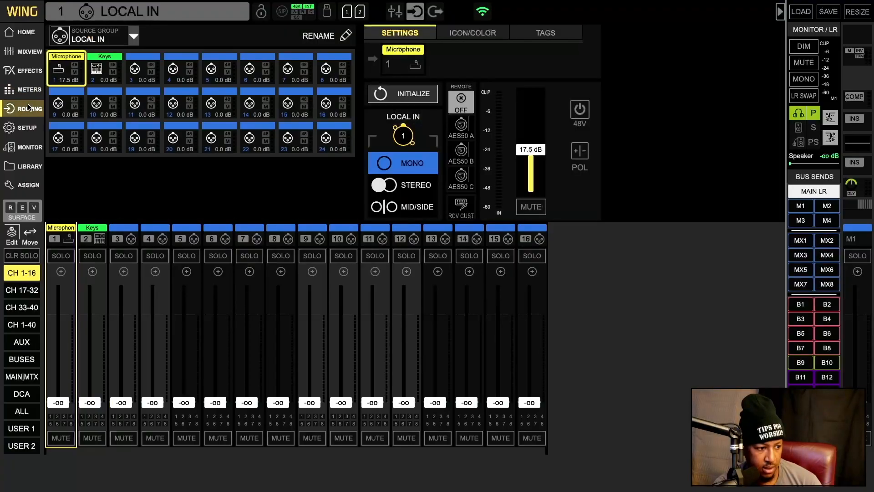
click(131, 38)
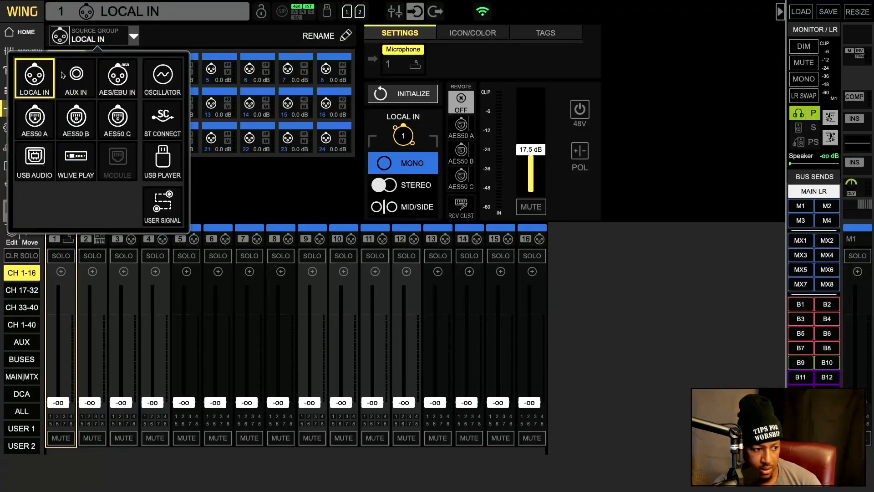
click(41, 78)
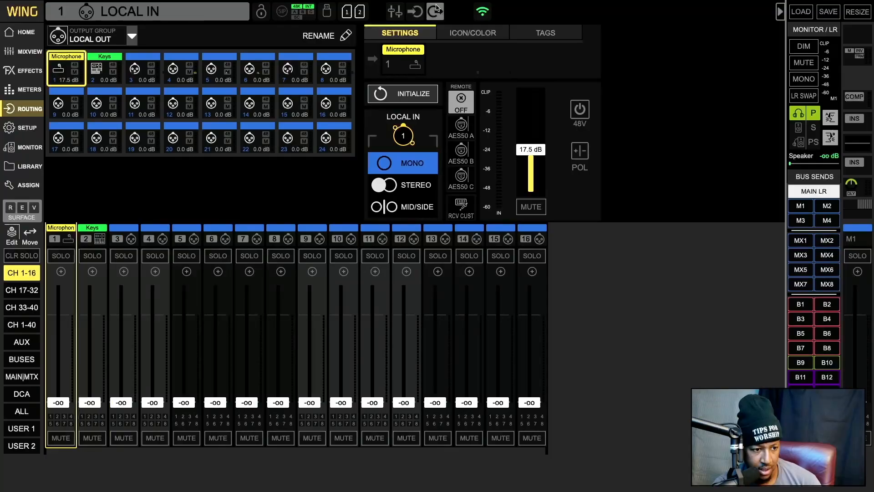
View Local Out with the Local In source group, look over the available output groups, and return to the Local In sources.
click(436, 11)
click(371, 38)
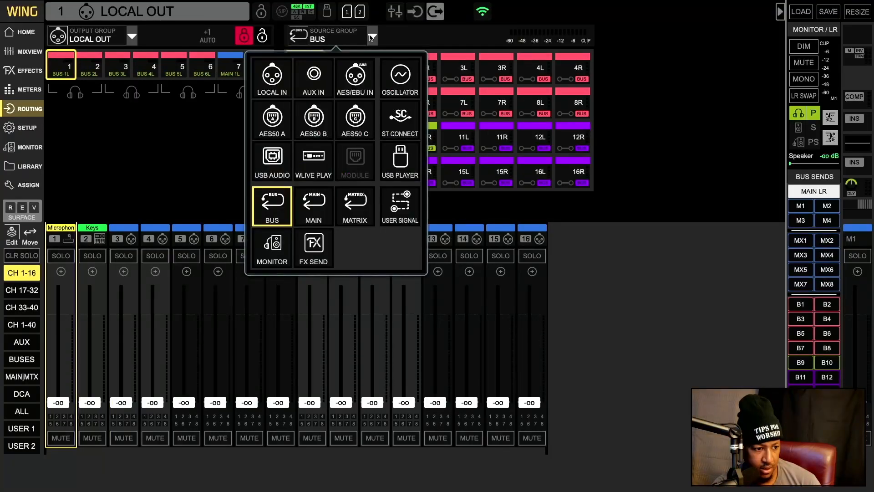
click(282, 80)
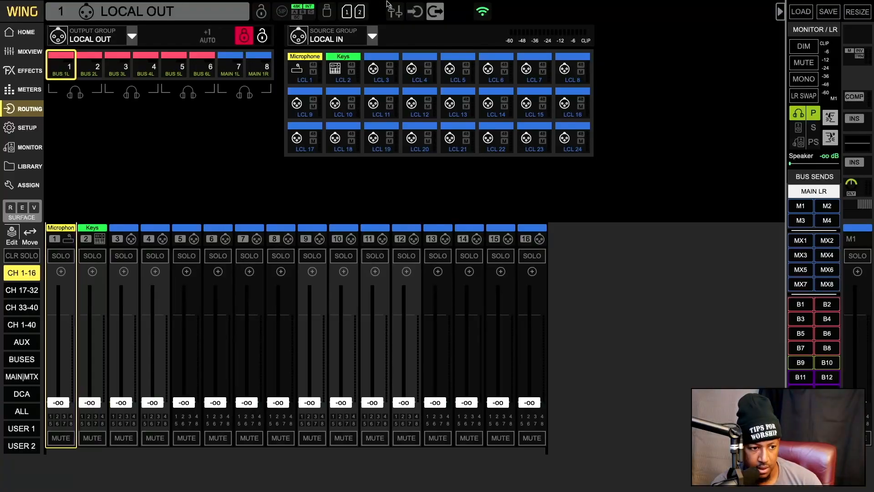
click(417, 13)
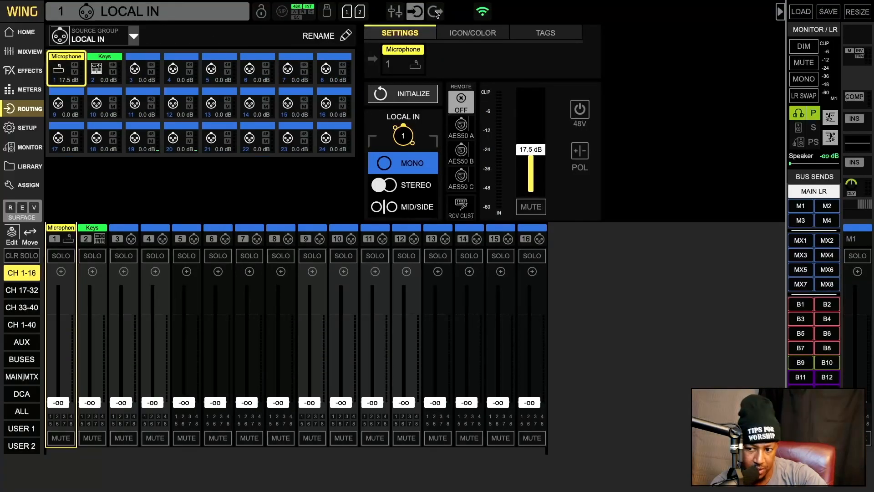
click(436, 12)
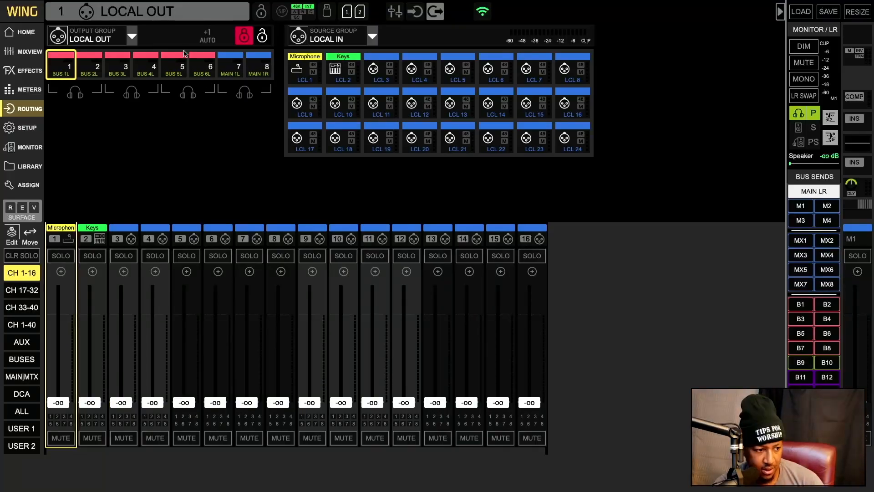
click(132, 35)
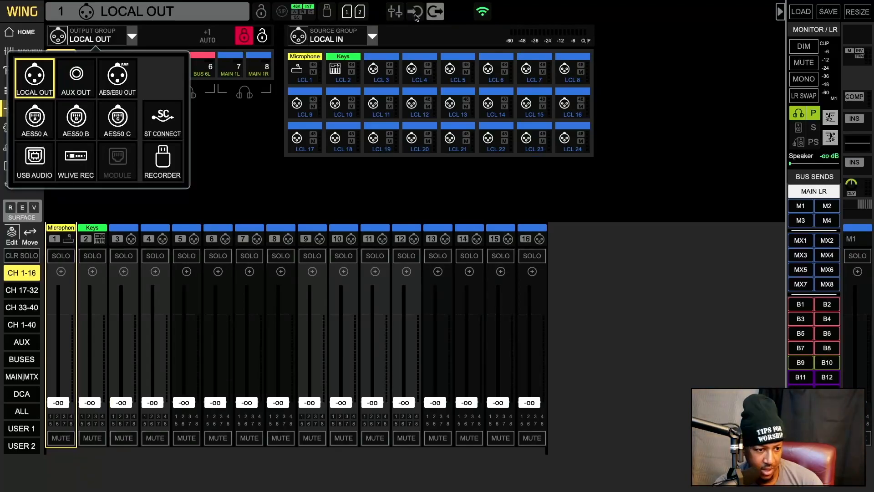
click(416, 16)
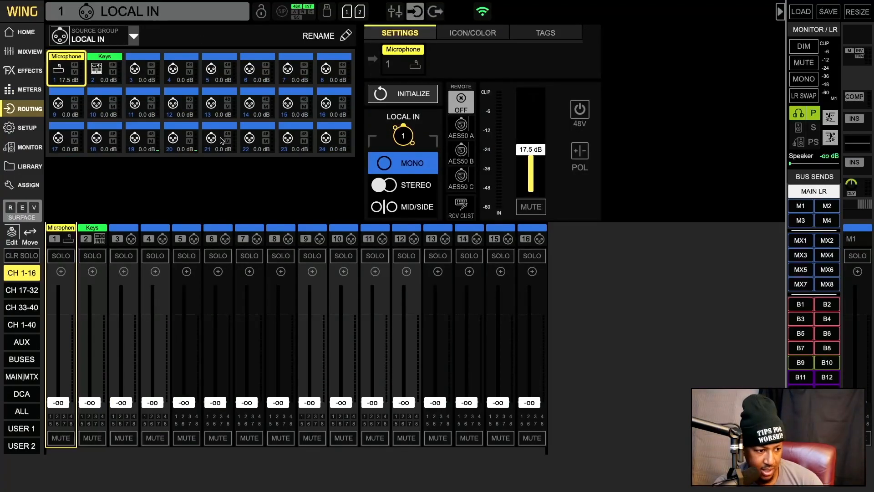
Inspect Local In 19 and 20, try stereo mode on input 19, and set it back to mono.
click(156, 143)
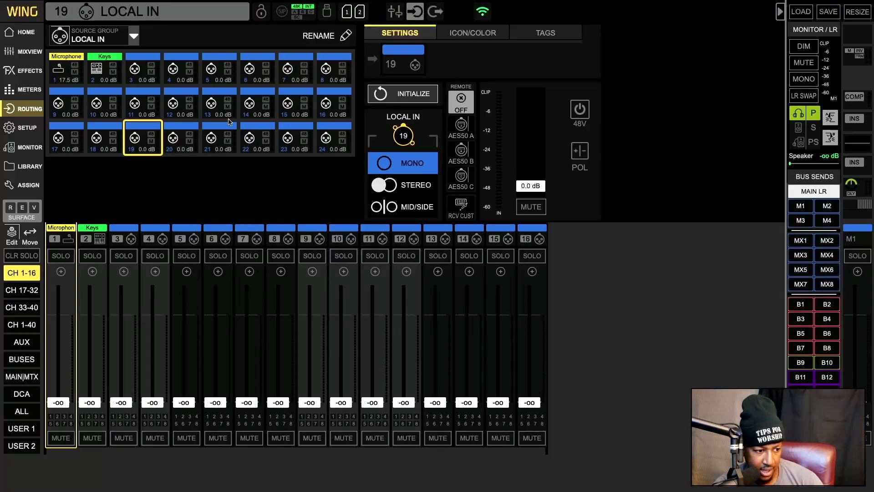
click(181, 137)
click(142, 140)
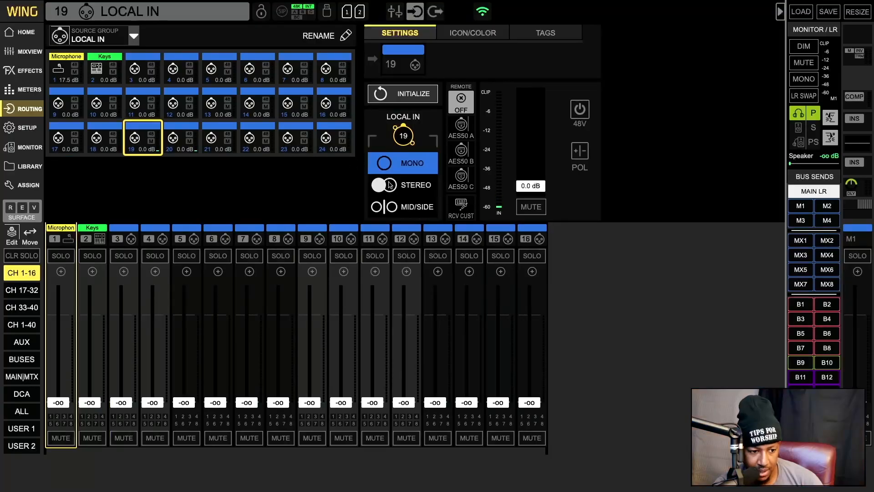
click(405, 190)
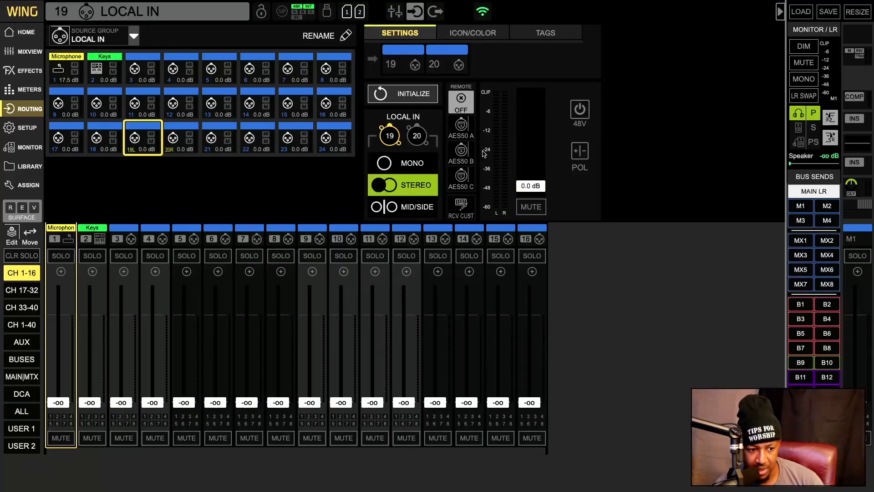
click(409, 168)
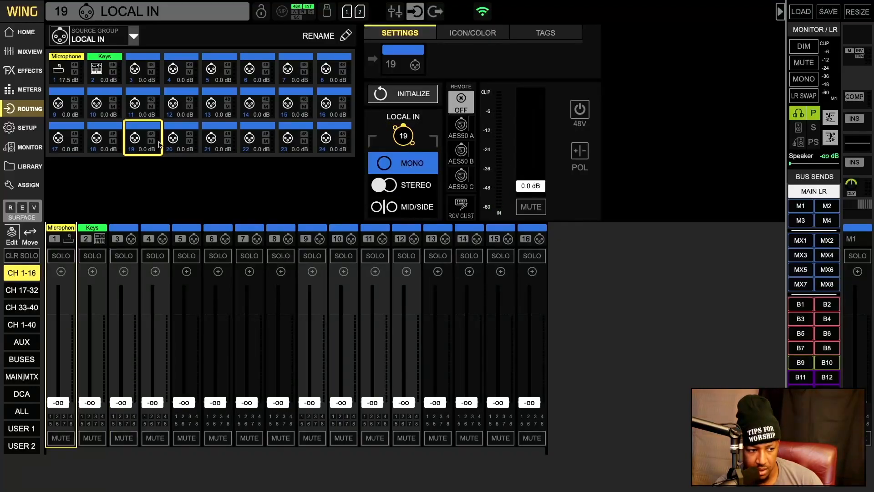
Check Local In 20, and set Local In 19 to stereo so that it pairs with input 20.
click(182, 138)
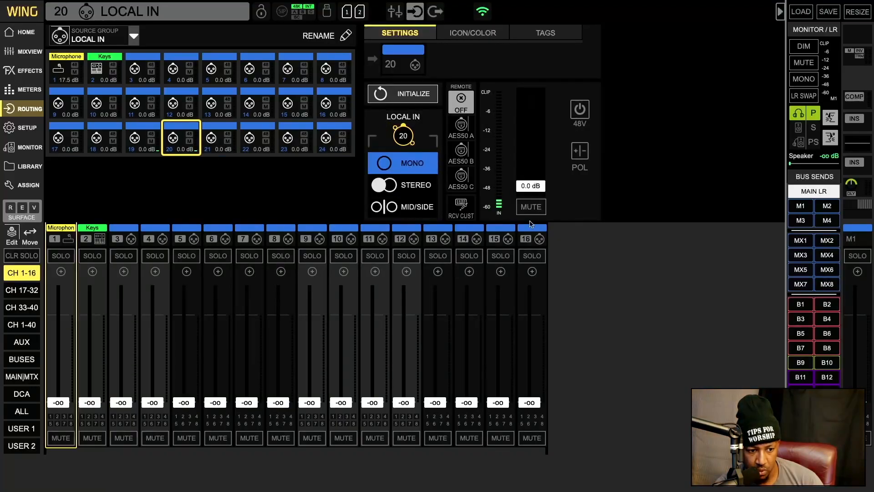
click(143, 142)
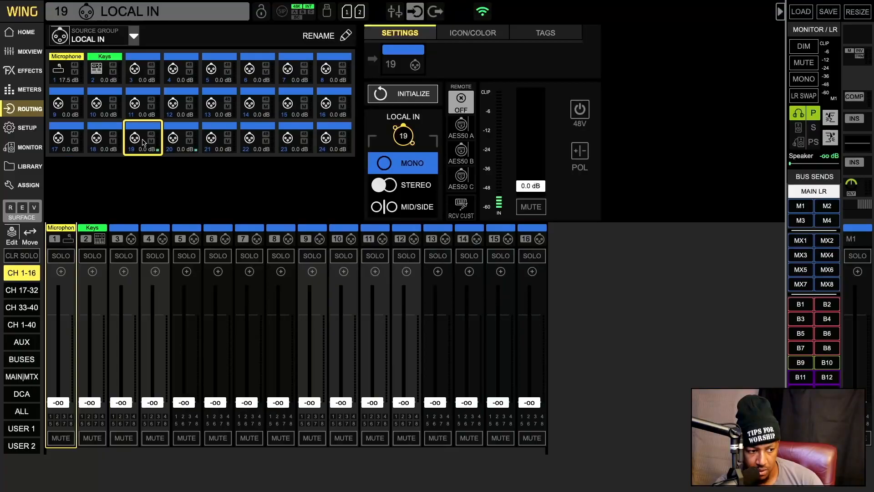
click(402, 193)
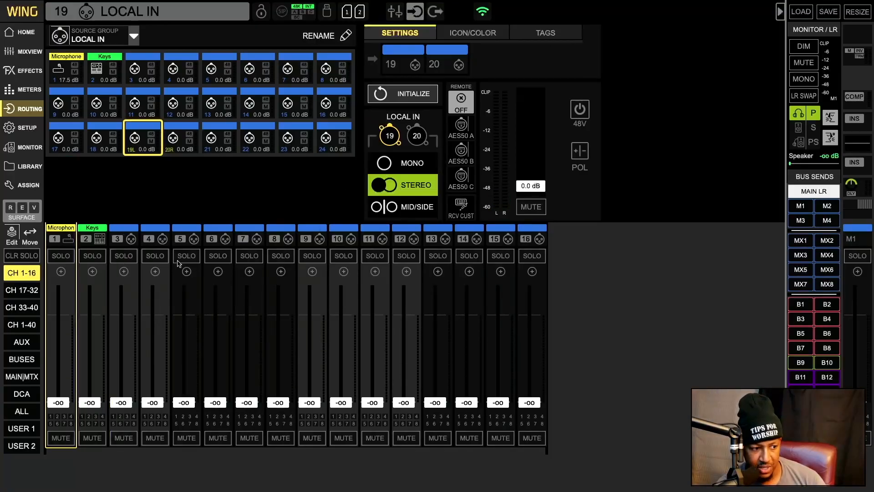
Show channels 17-32, select channel 20, and inspect both sides of the Local In 19/20 stereo pair.
click(23, 290)
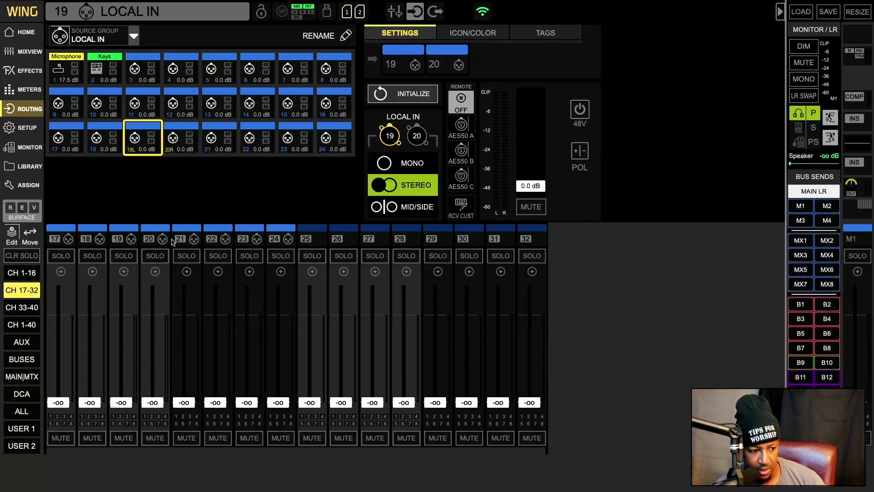
click(149, 235)
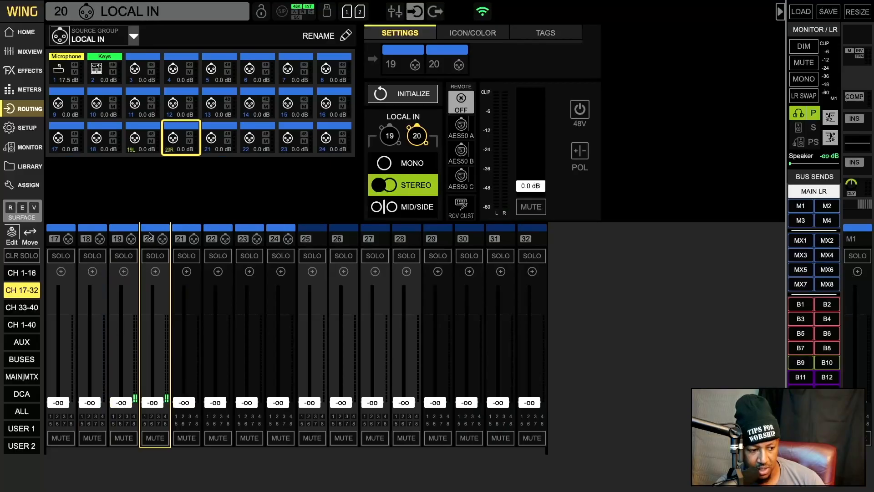
click(147, 123)
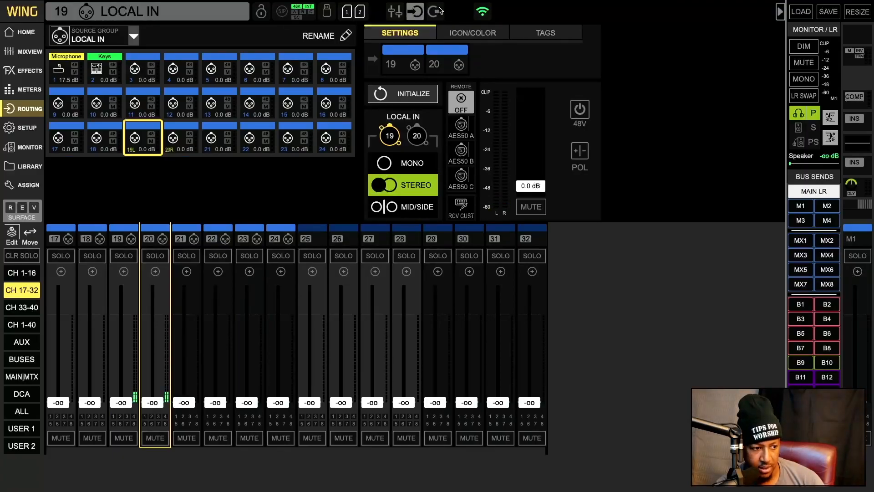
click(173, 144)
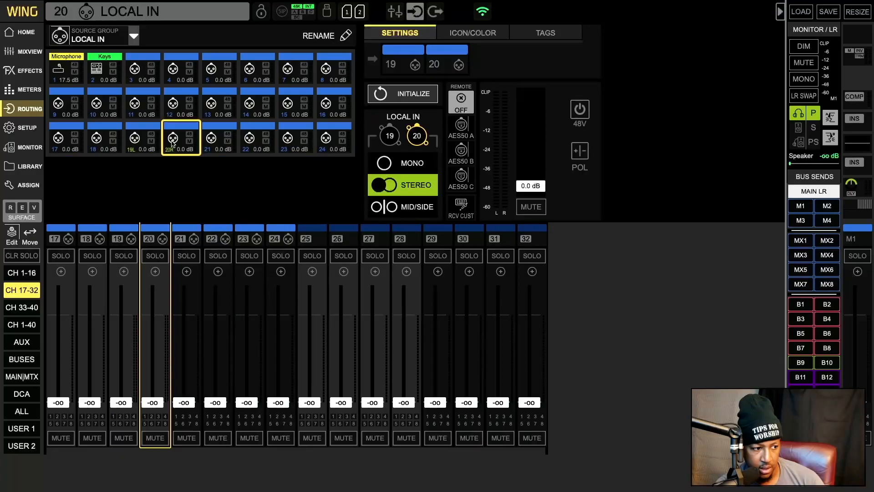
click(152, 141)
Unlock the Local Out routing and assign Local In 19/L to output 1 and Local In 20/R to output 2.
click(433, 17)
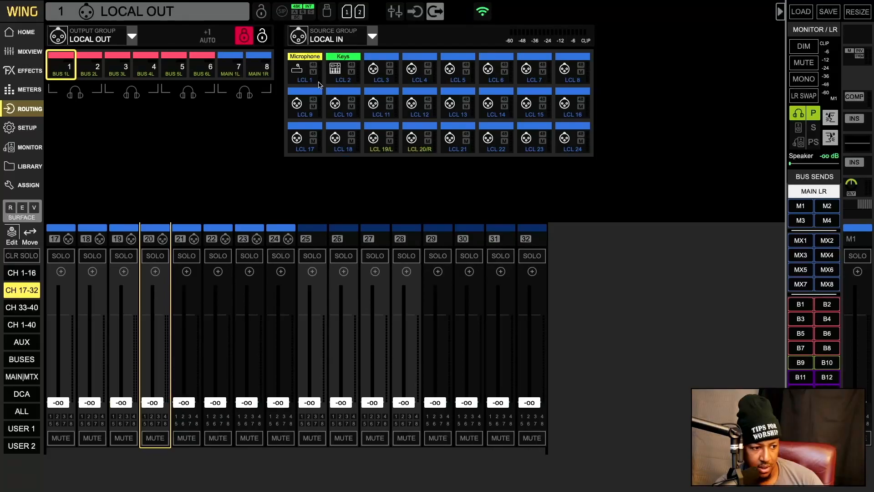
click(262, 38)
click(389, 143)
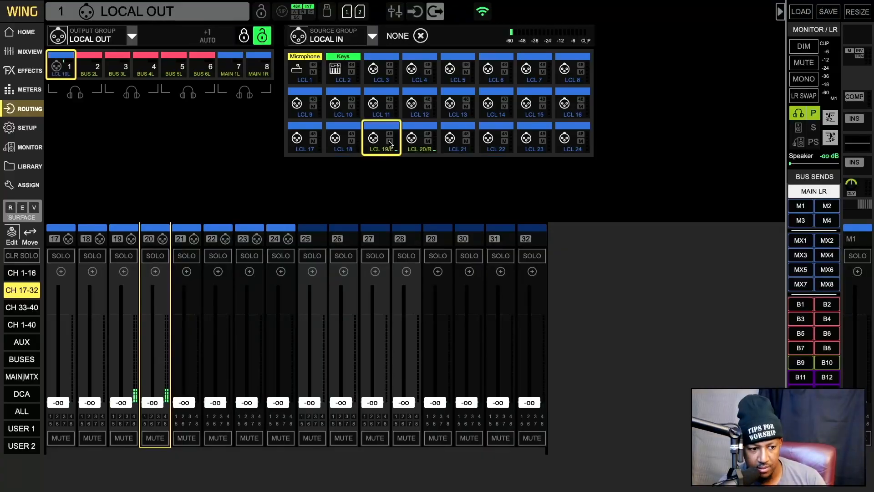
click(415, 142)
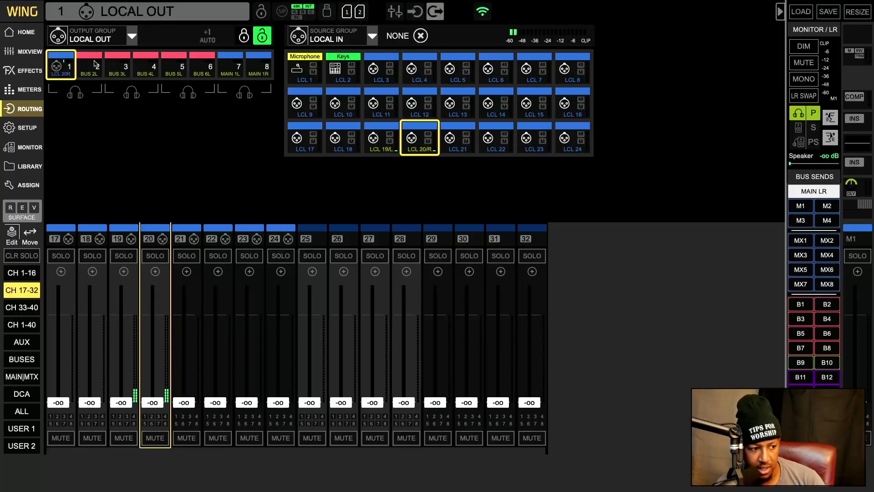
click(91, 69)
click(419, 142)
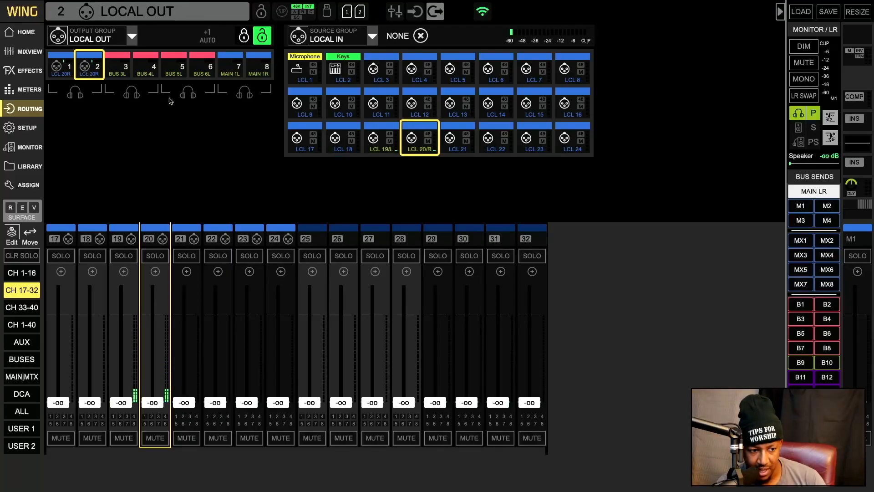
click(61, 66)
click(384, 148)
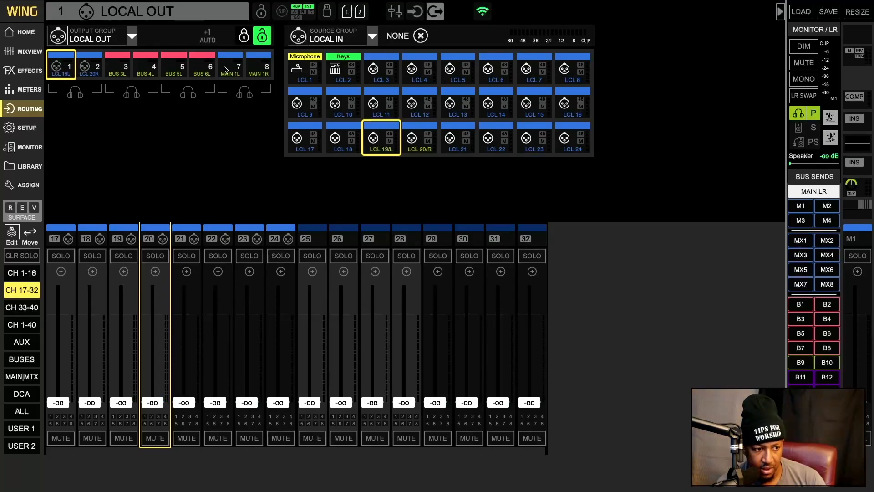
click(97, 71)
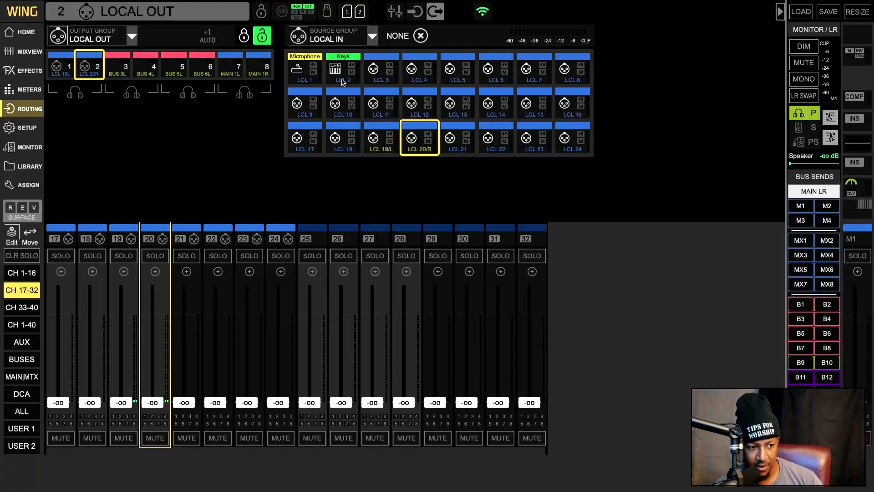
View the Bus source group, lock the output routing, and check the sources assigned to Local Out 1 and 3.
click(372, 36)
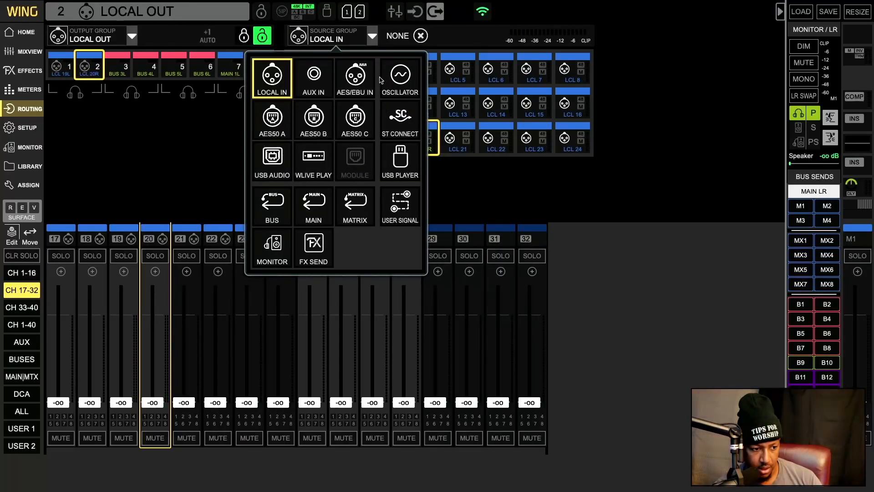
click(283, 203)
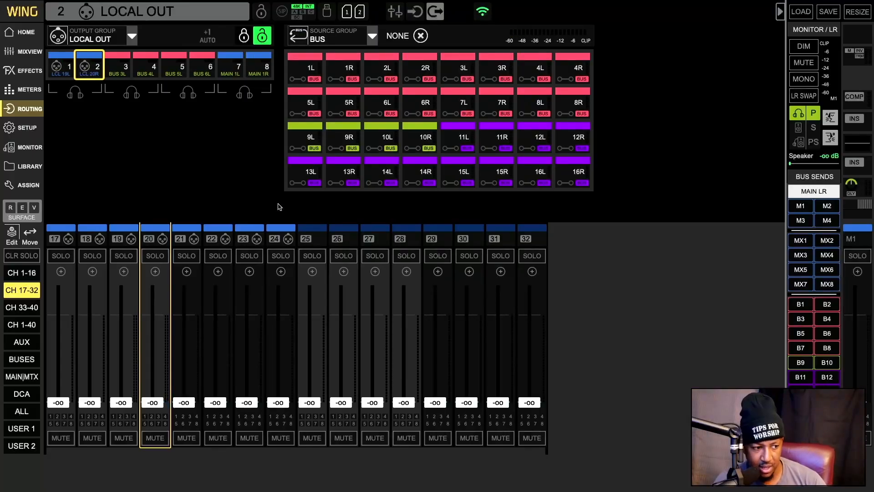
click(245, 37)
click(67, 70)
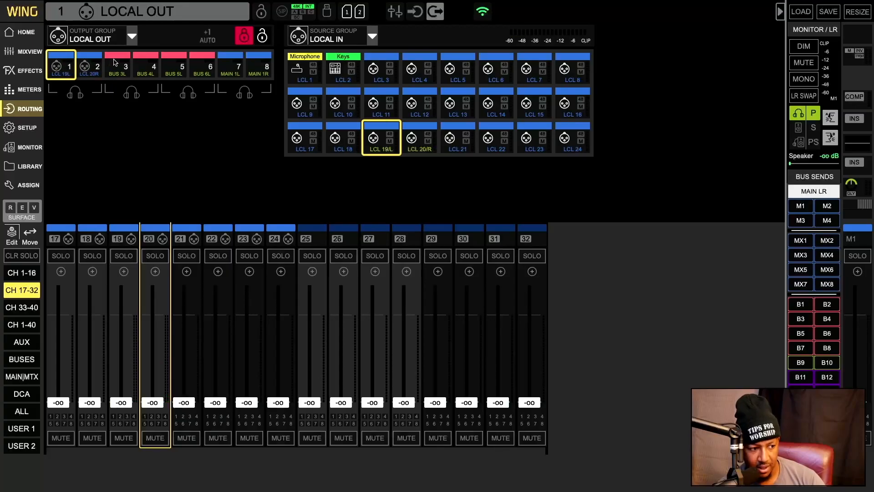
click(115, 61)
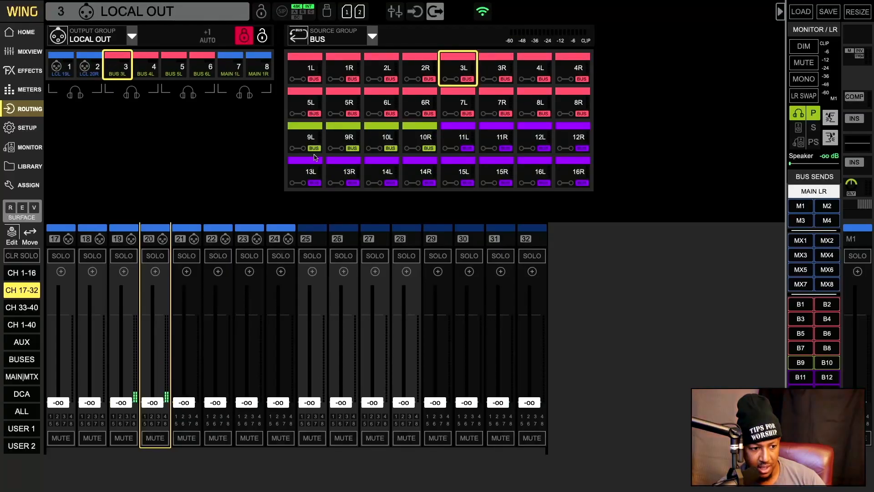
click(78, 68)
click(64, 68)
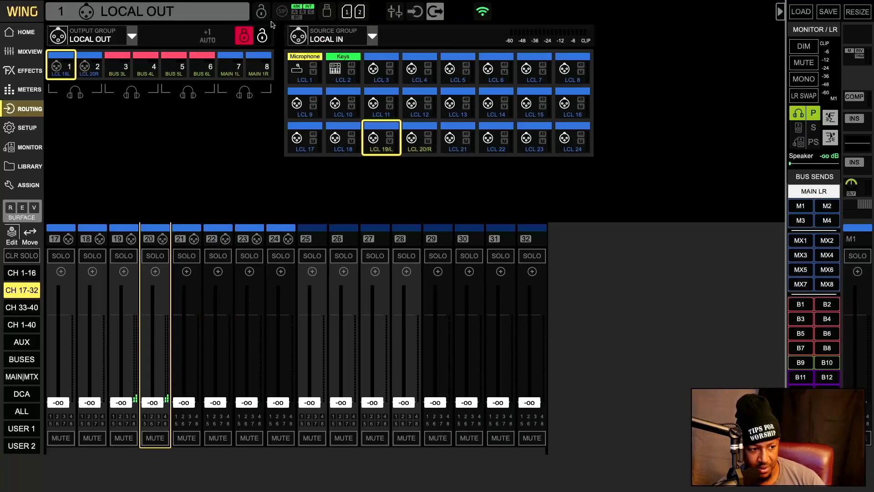
Unlock the Local Out routing, assign Bus 1L to output 1 and Bus 2R to output 2, and lock it again.
click(261, 43)
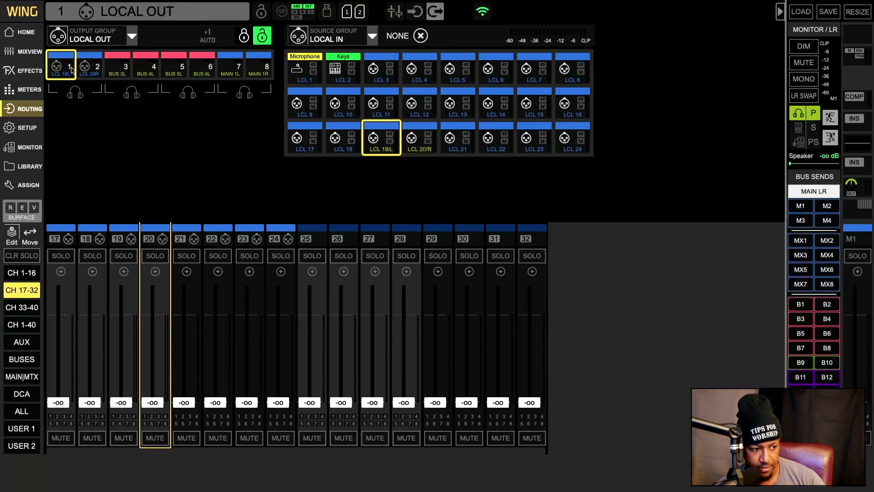
click(369, 41)
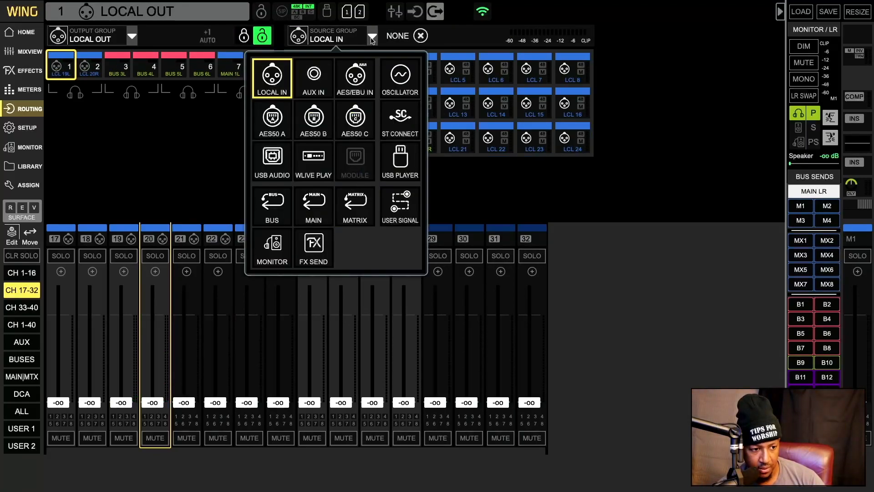
click(273, 211)
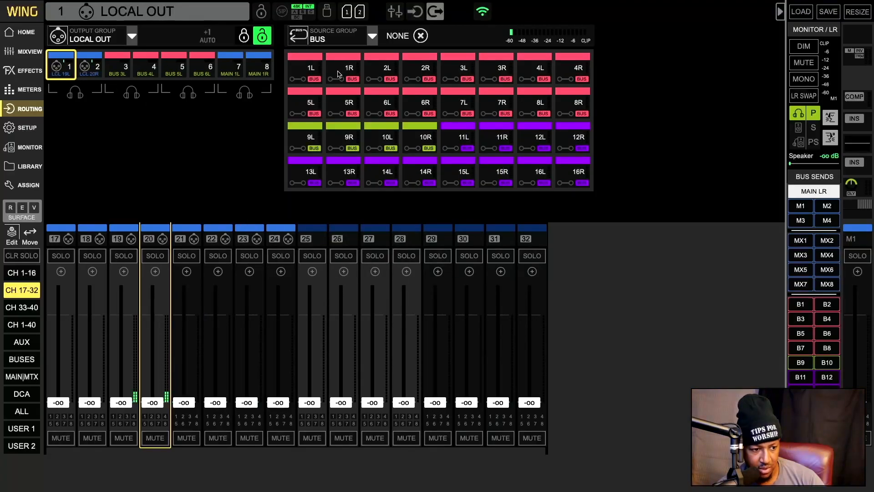
click(311, 69)
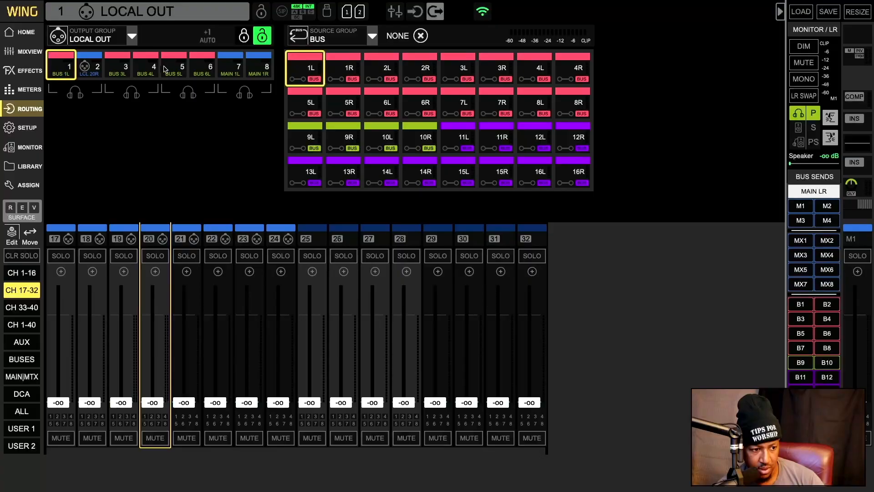
click(91, 67)
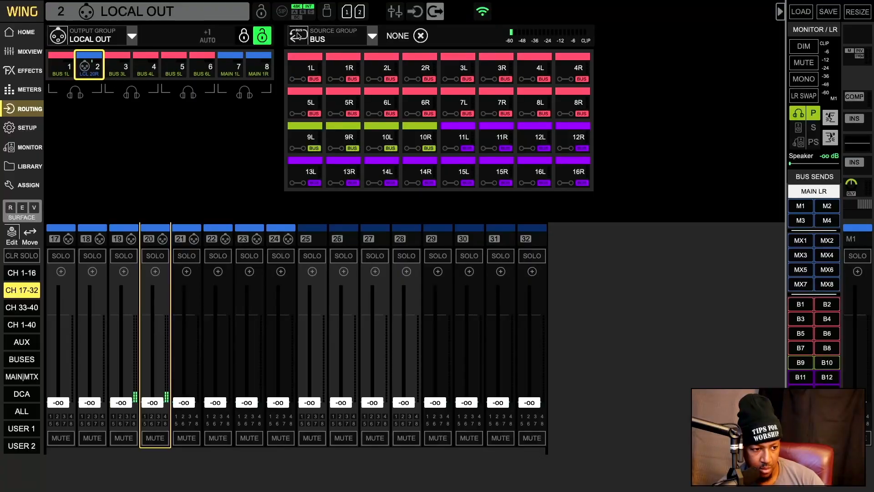
click(428, 71)
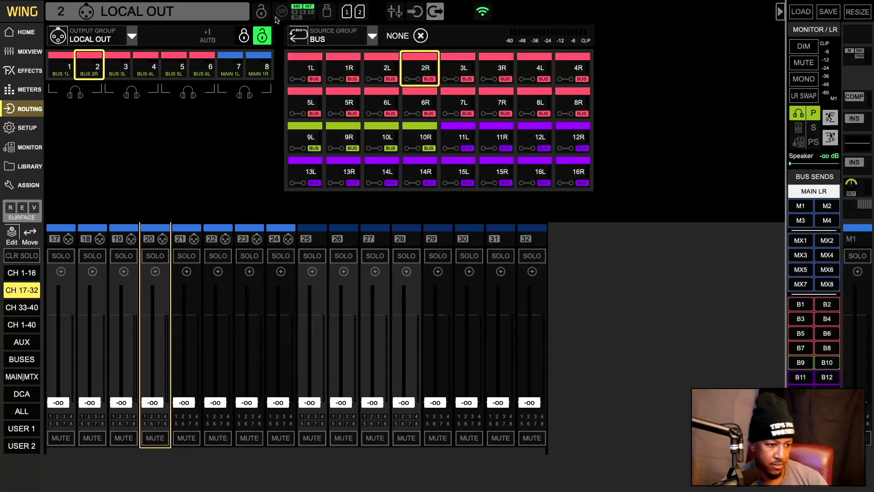
click(246, 39)
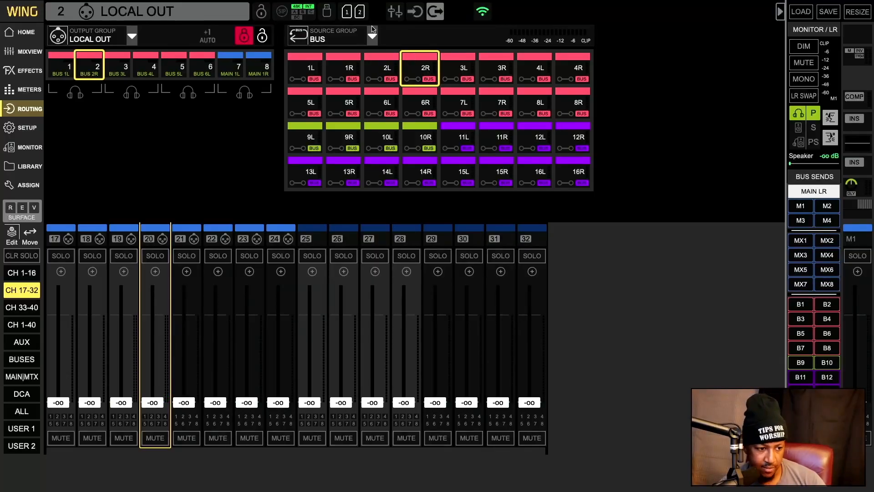
View the Aux In, AES/EBU In, Oscillator and AES50 A source groups for the Local Out routing.
click(372, 34)
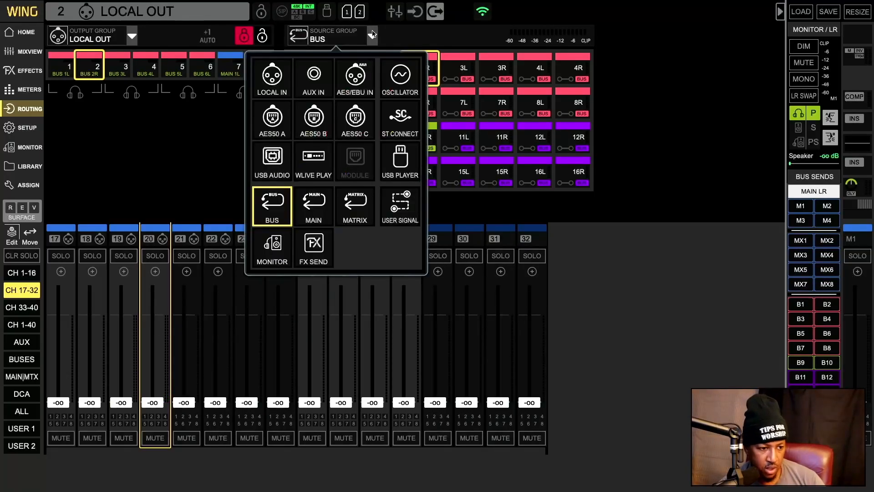
click(319, 80)
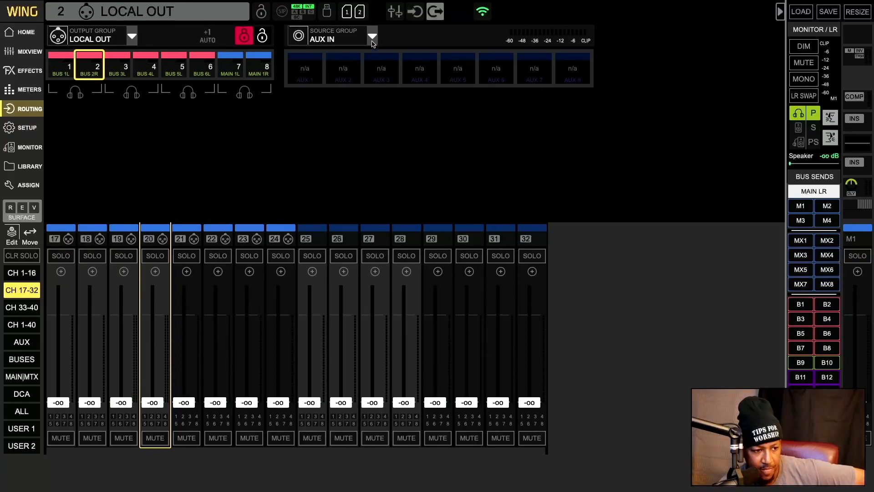
click(372, 40)
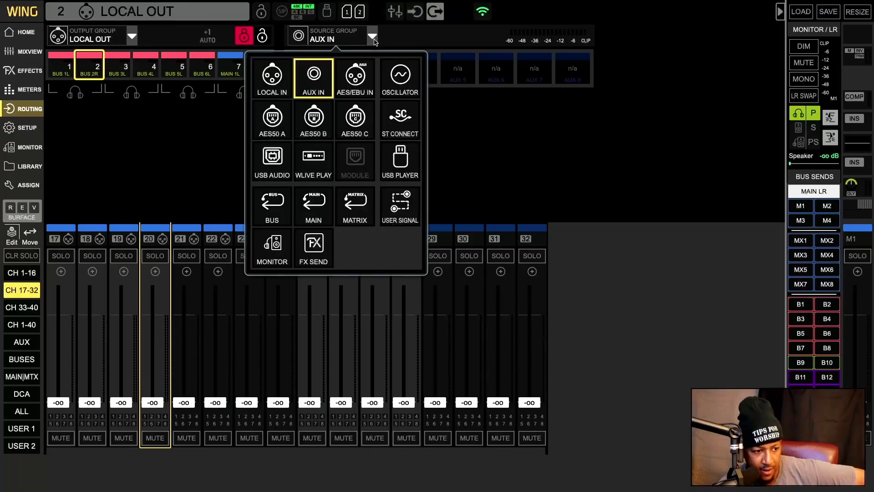
click(360, 64)
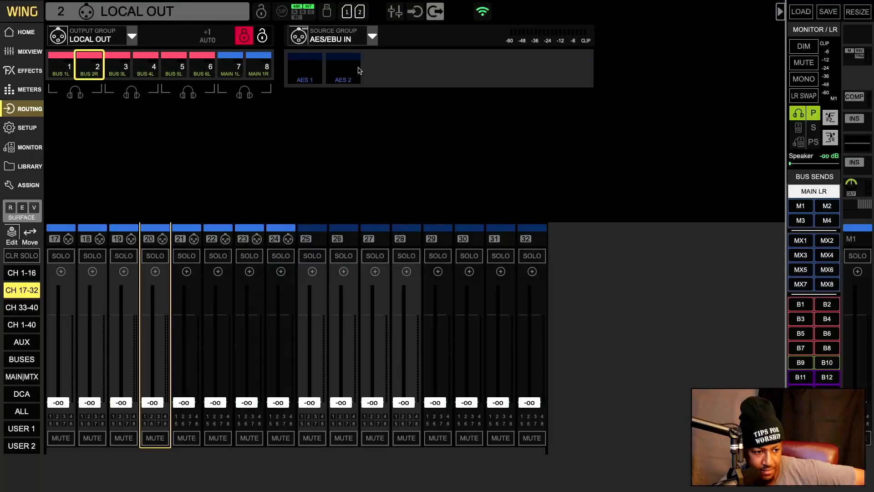
click(372, 39)
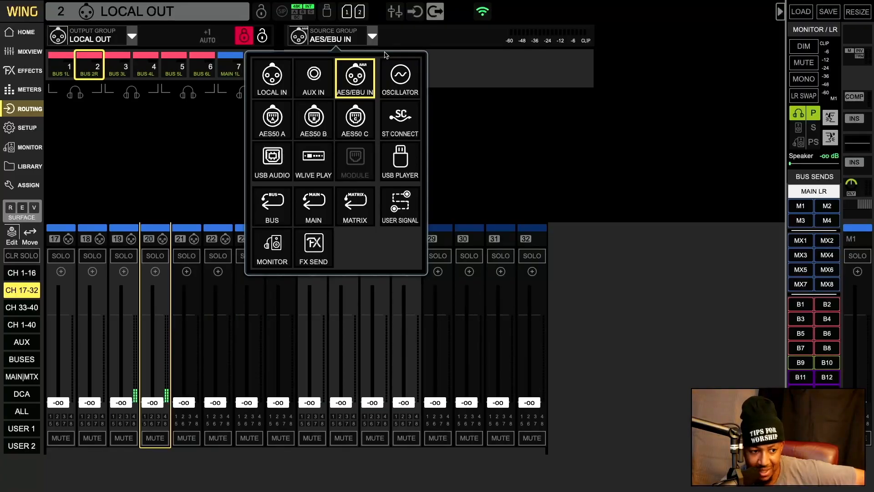
click(399, 76)
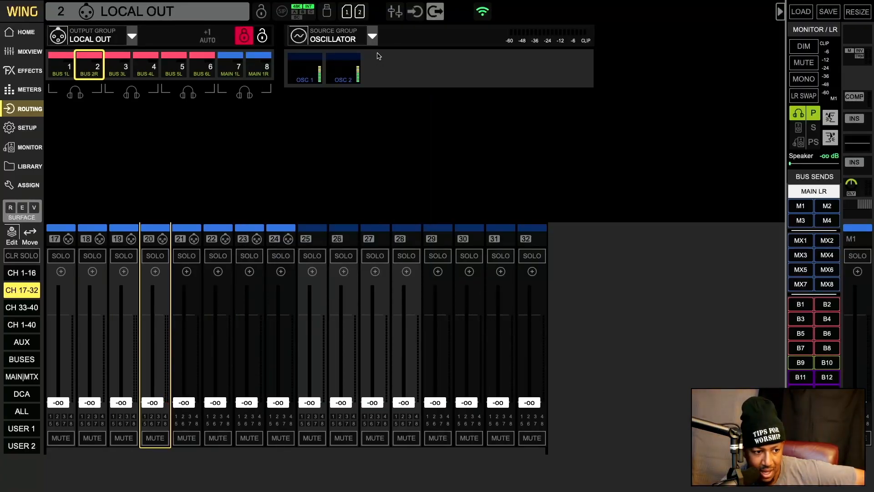
click(374, 39)
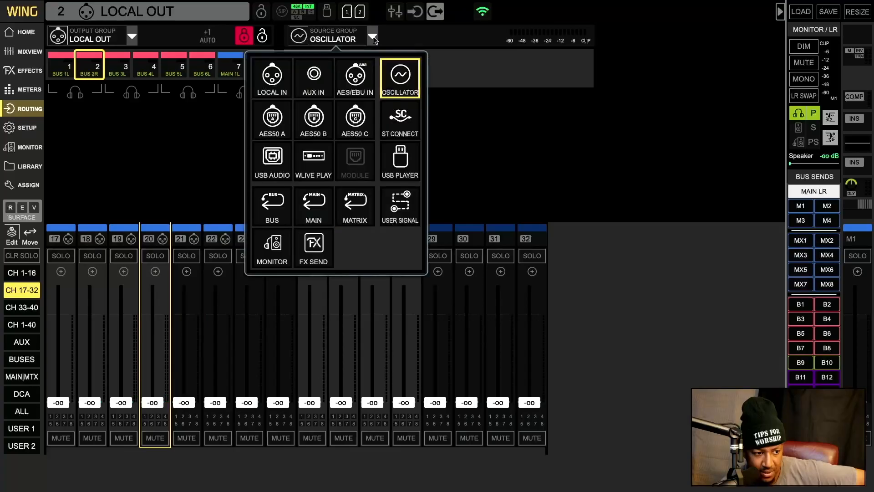
click(280, 130)
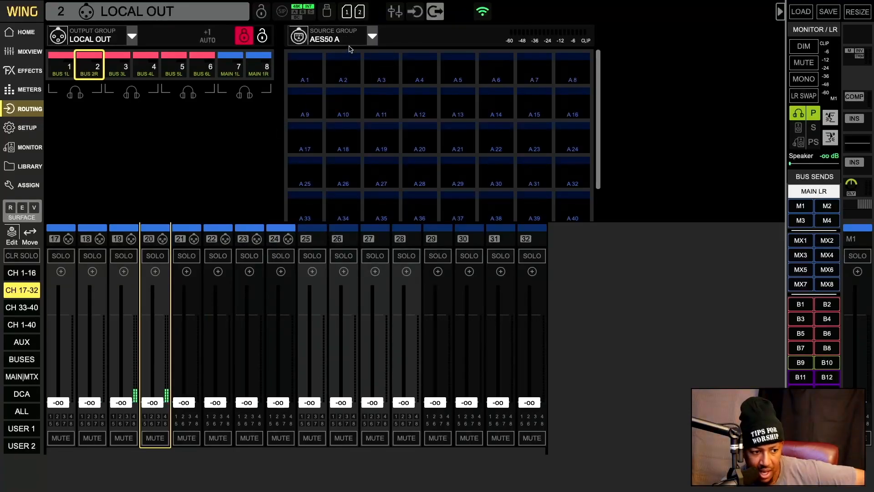
View the USB Audio and ST Connect source groups, ending back on USB Audio.
click(371, 37)
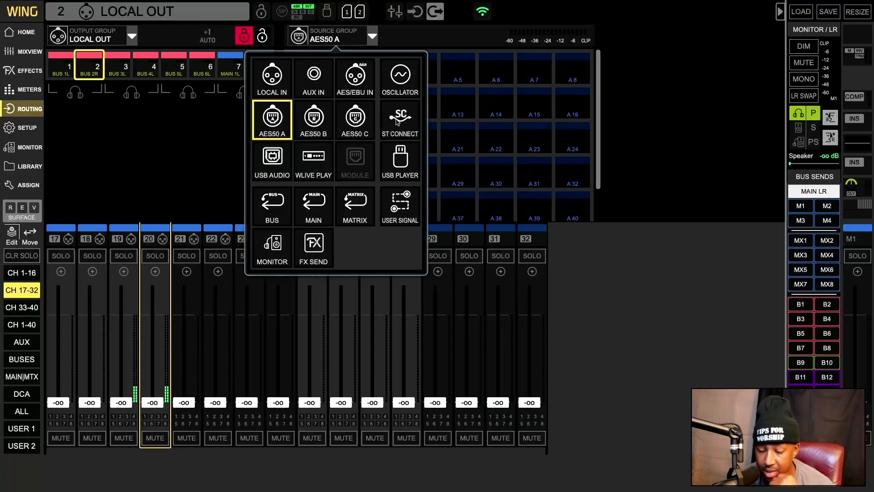
click(286, 169)
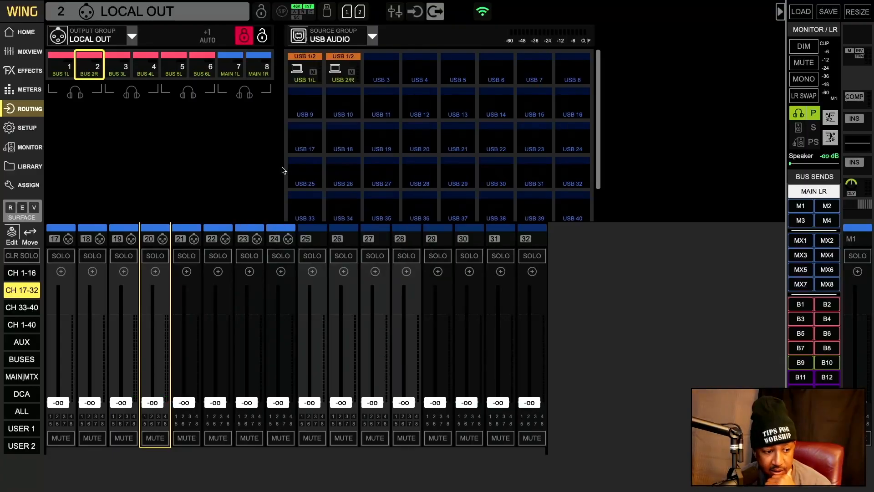
click(360, 37)
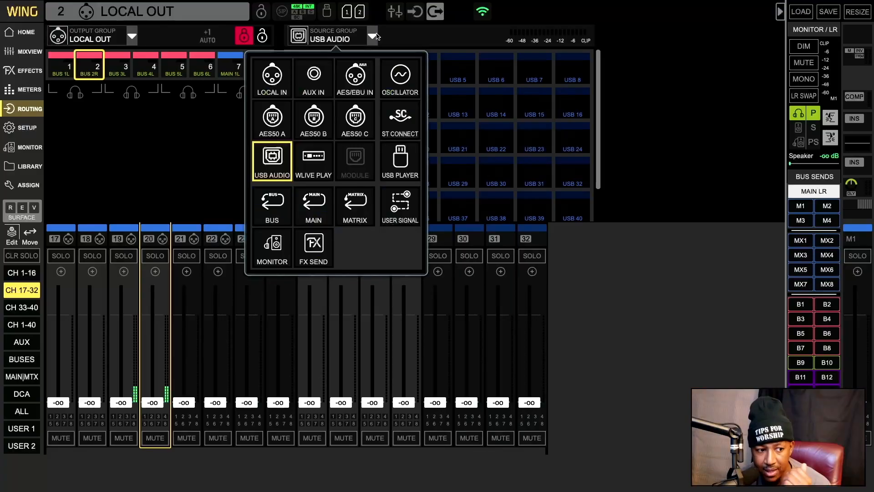
click(402, 134)
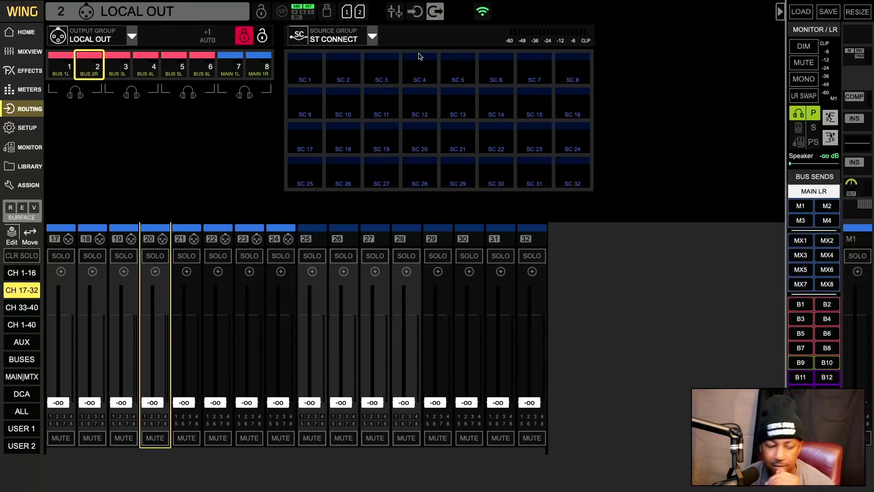
click(372, 36)
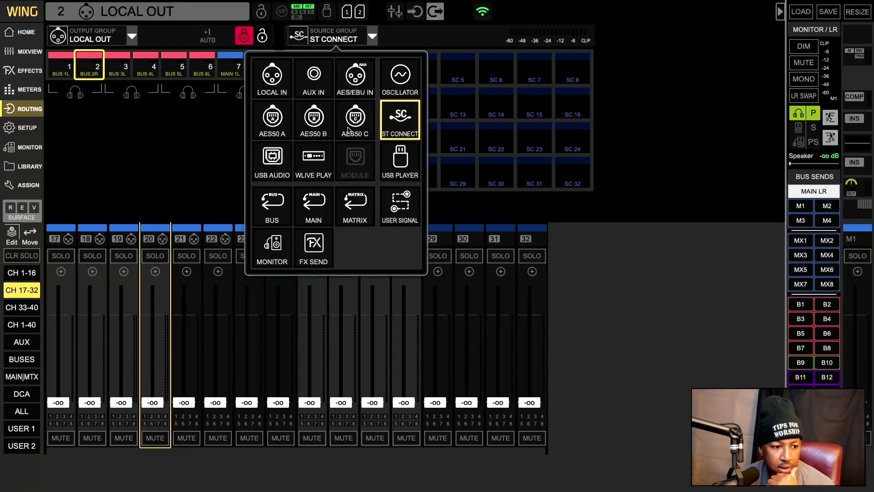
click(274, 159)
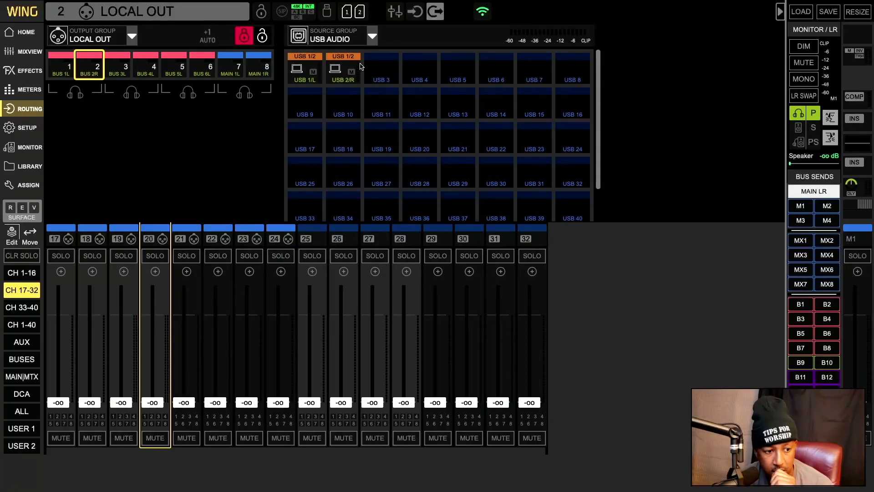
View the WLive Play, USB Player and Bus source groups, and look over the available output groups.
click(374, 43)
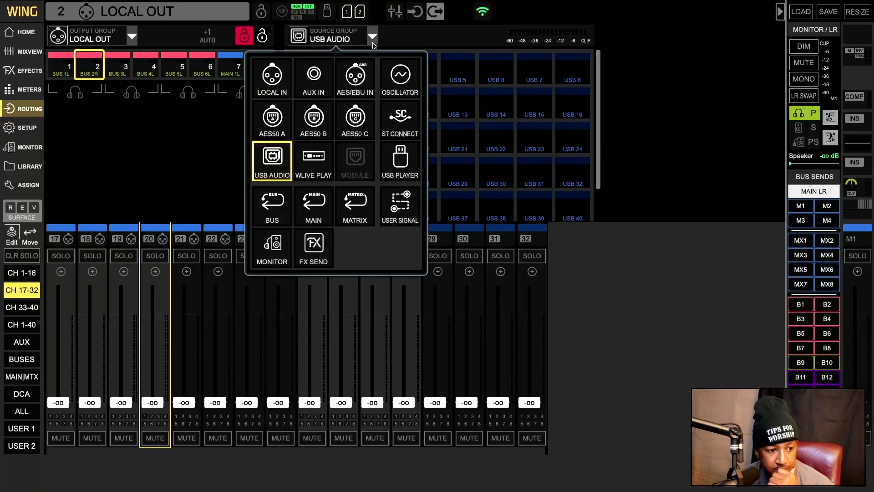
click(326, 158)
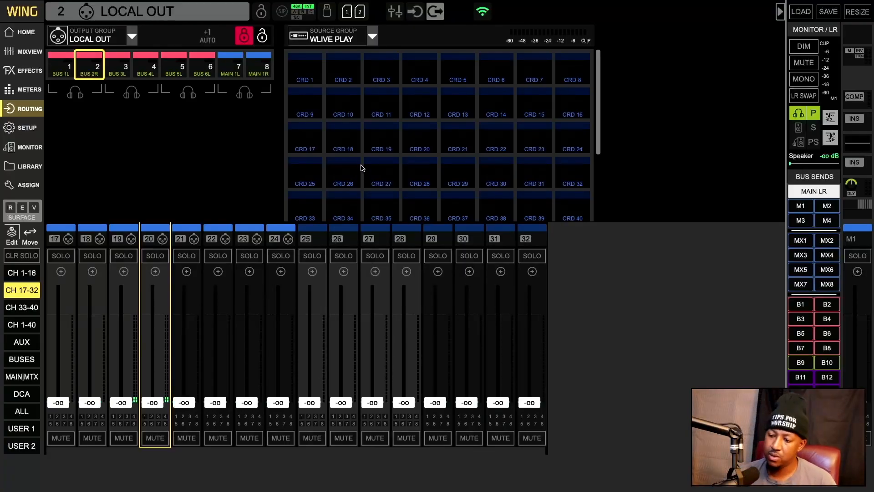
click(372, 37)
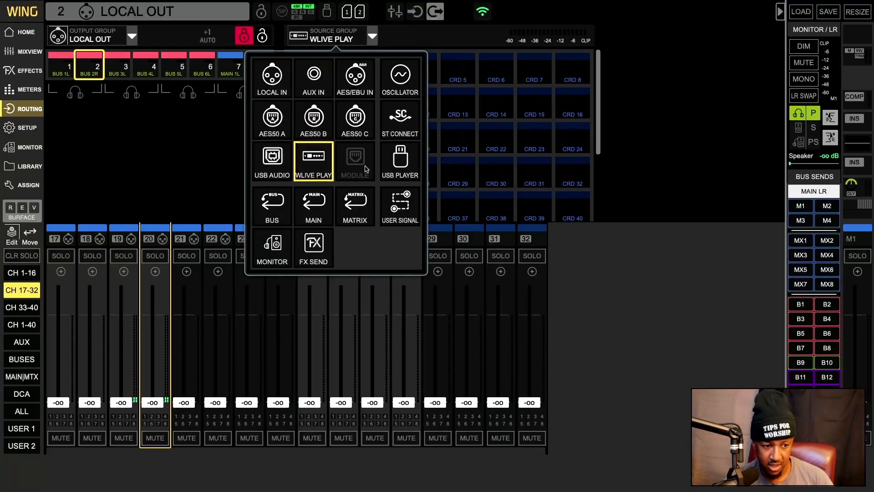
click(397, 171)
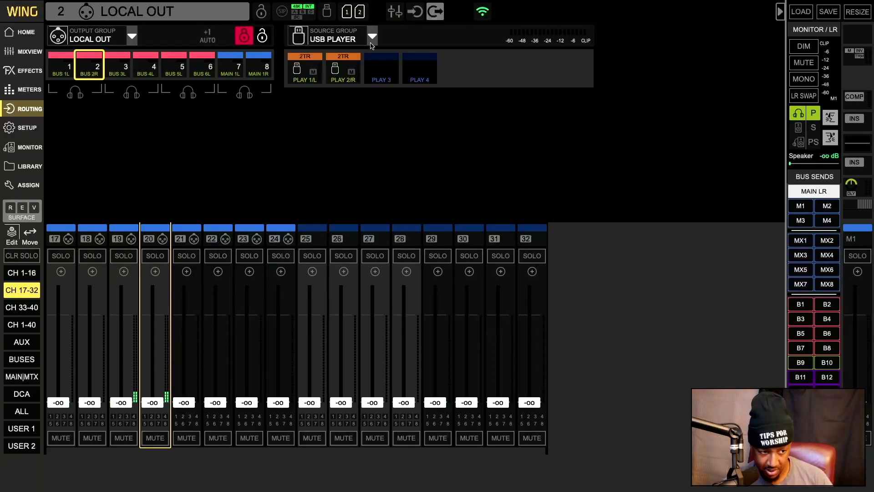
click(372, 43)
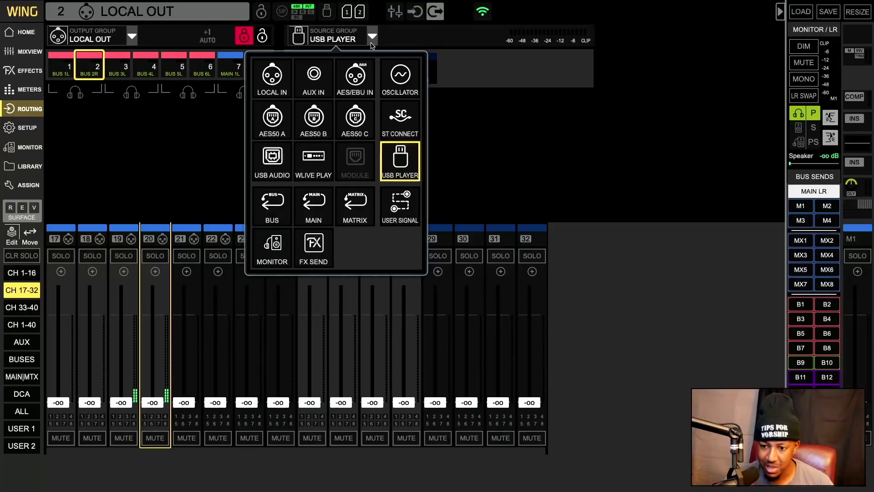
click(280, 209)
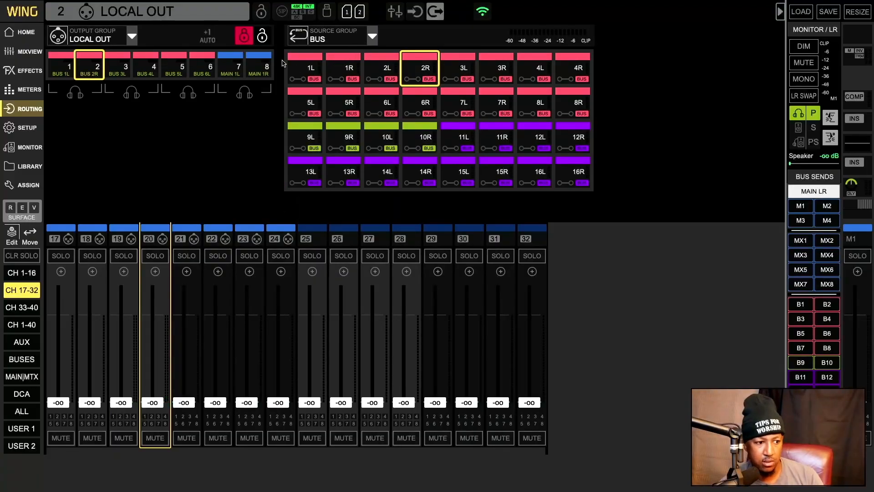
click(132, 37)
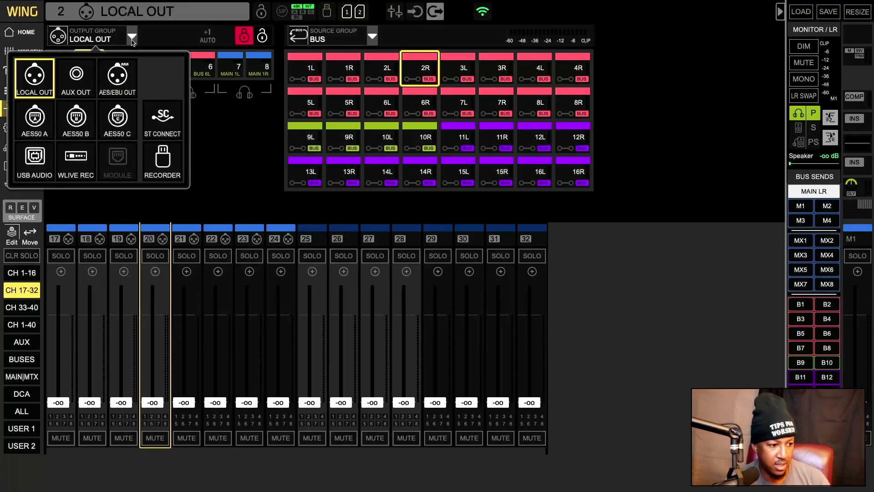
click(132, 39)
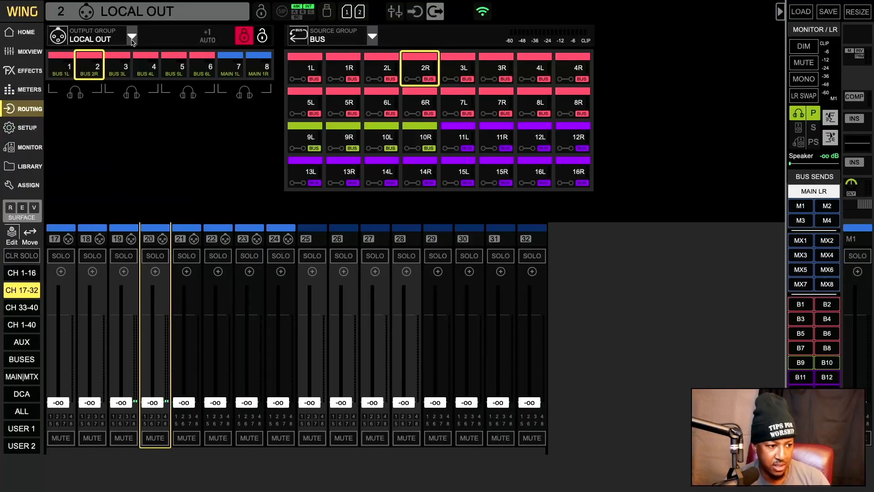
Show the Main source group and check which sources feed Local Out 7 and 8.
click(373, 36)
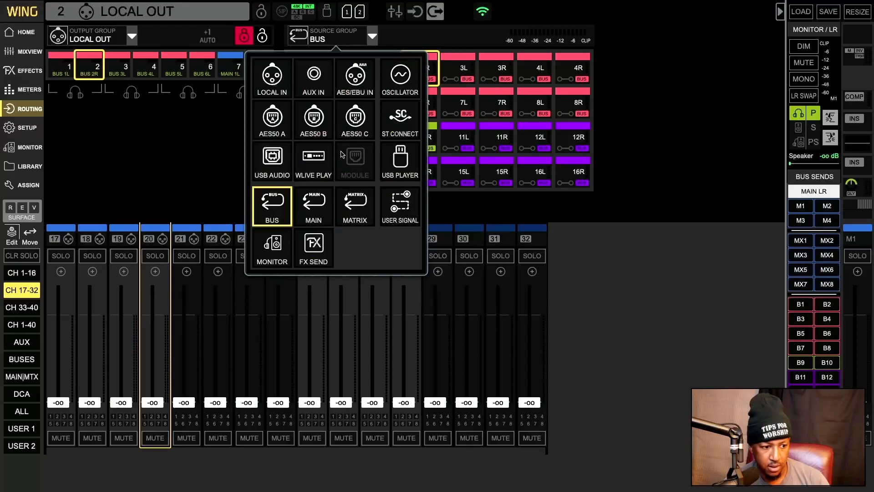
click(313, 210)
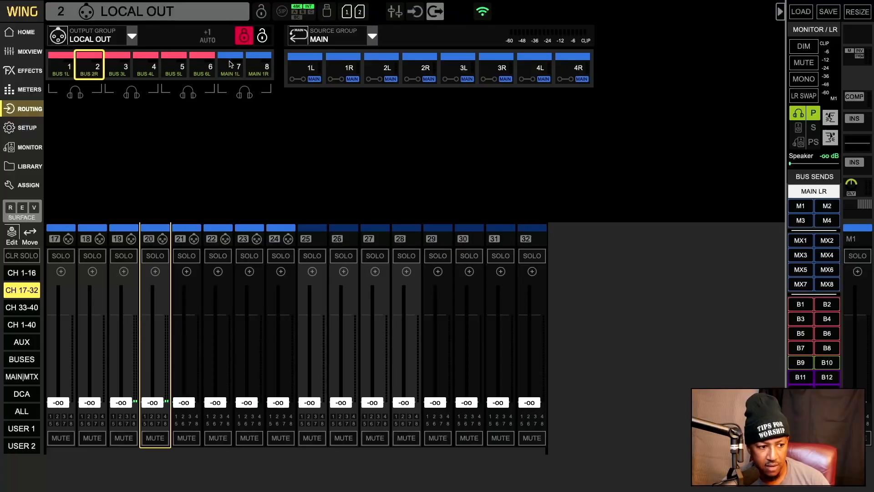
click(230, 64)
click(258, 71)
click(239, 69)
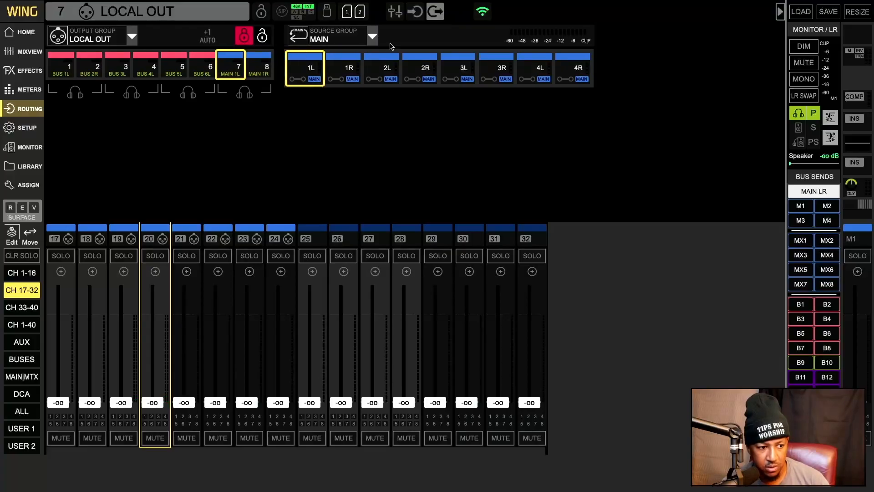
View the Monitor and FX Send source groups.
click(371, 40)
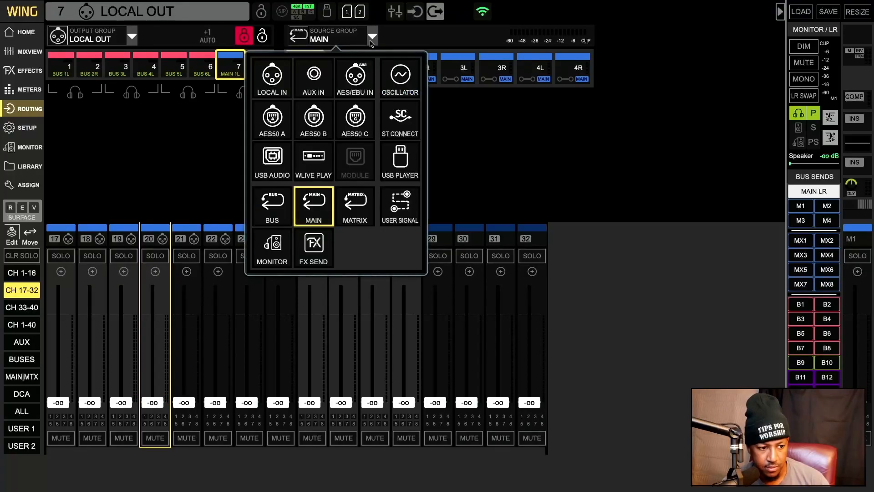
click(269, 251)
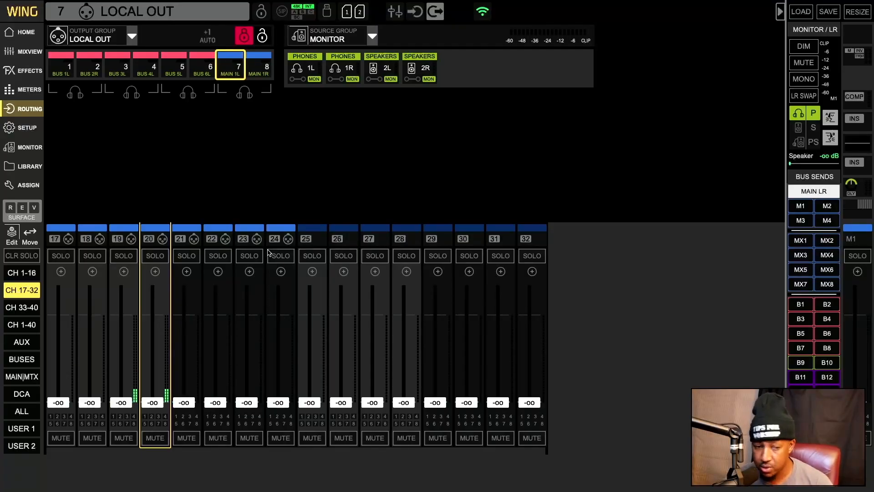
click(372, 40)
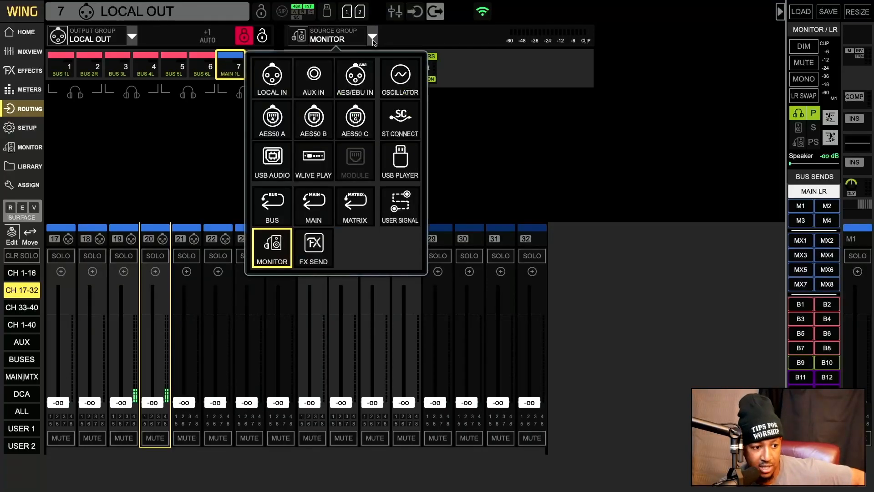
click(314, 244)
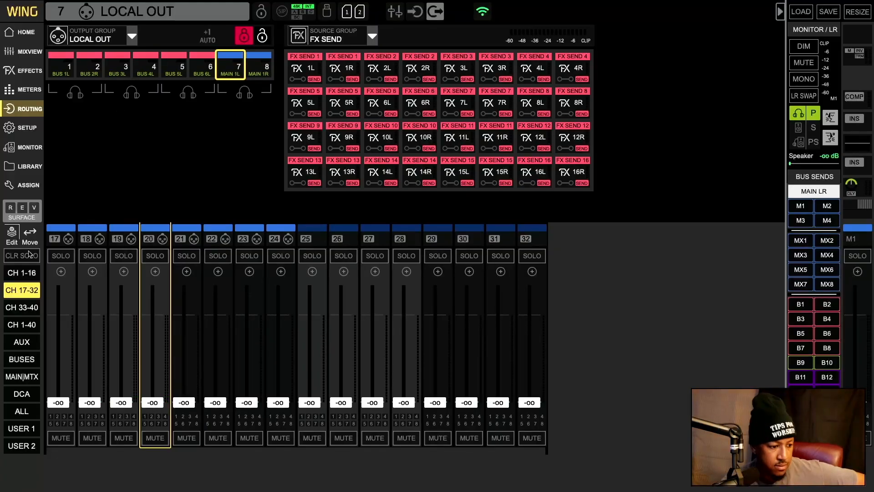
Open the mixer setup and review its connection settings and general preferences.
click(27, 129)
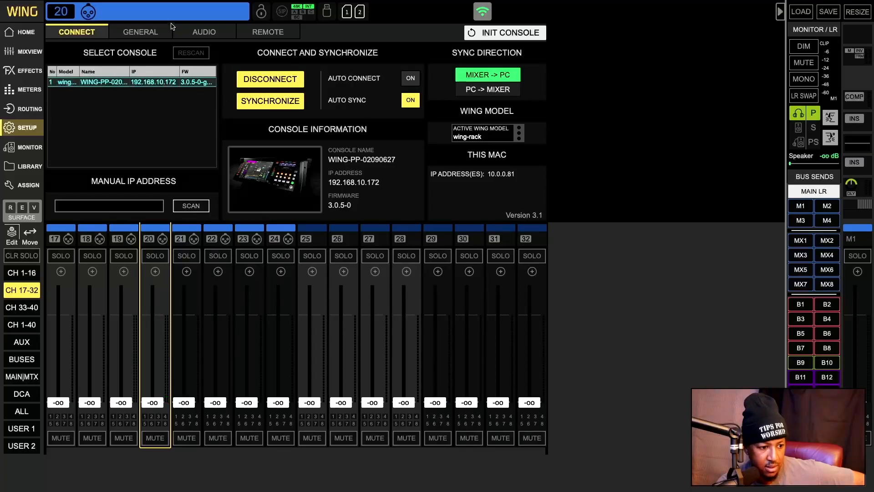
click(154, 30)
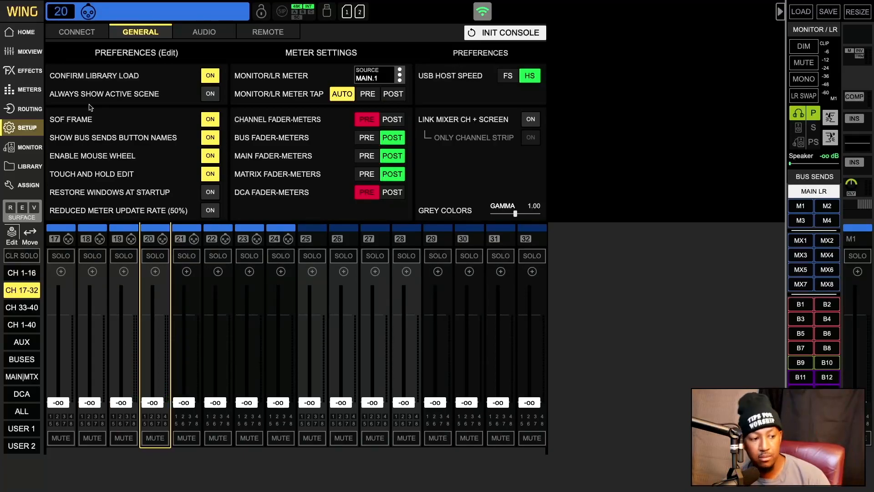
In the audio setup, try the Alt global input select and return it to Main.
click(219, 36)
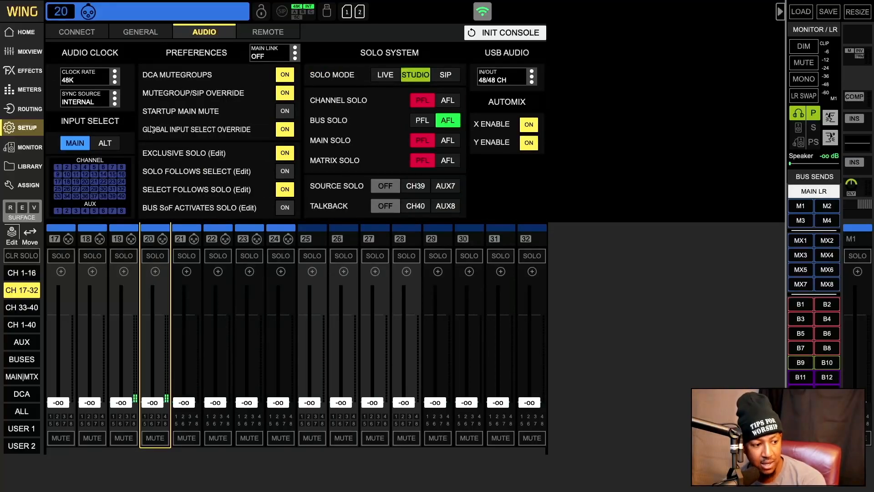
click(105, 143)
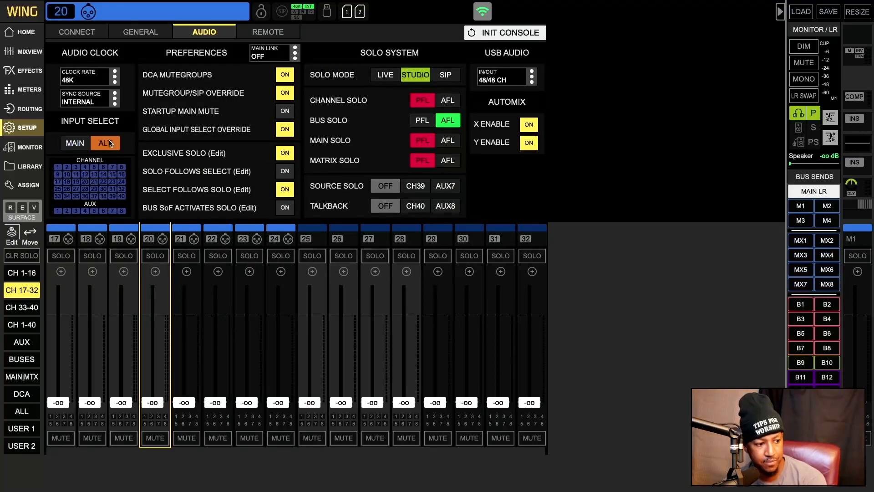
click(68, 144)
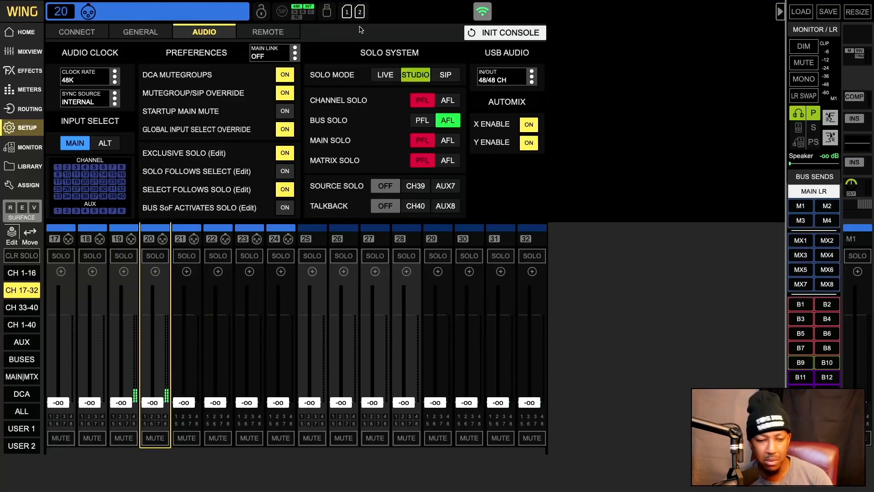
View the remote head-amp settings for the AES50 ports.
click(271, 35)
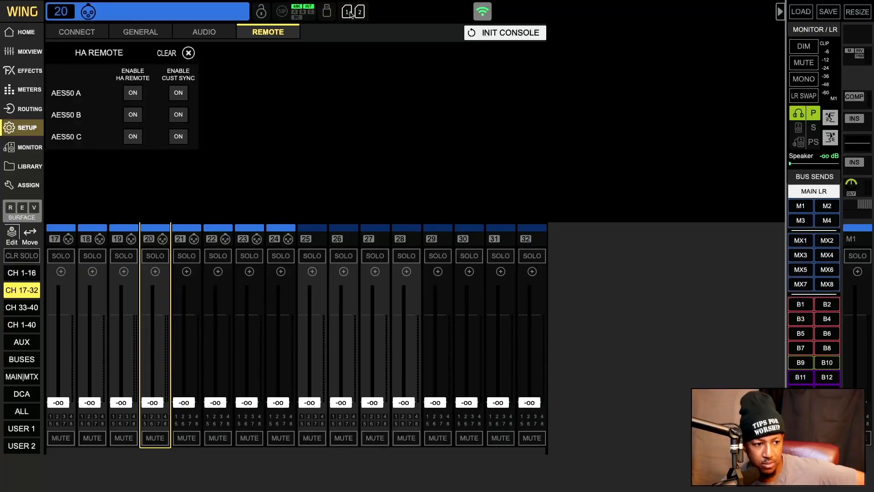
Display the USB and SD recorder windows and the audio setup page with its clock and solo preferences.
click(326, 12)
click(307, 11)
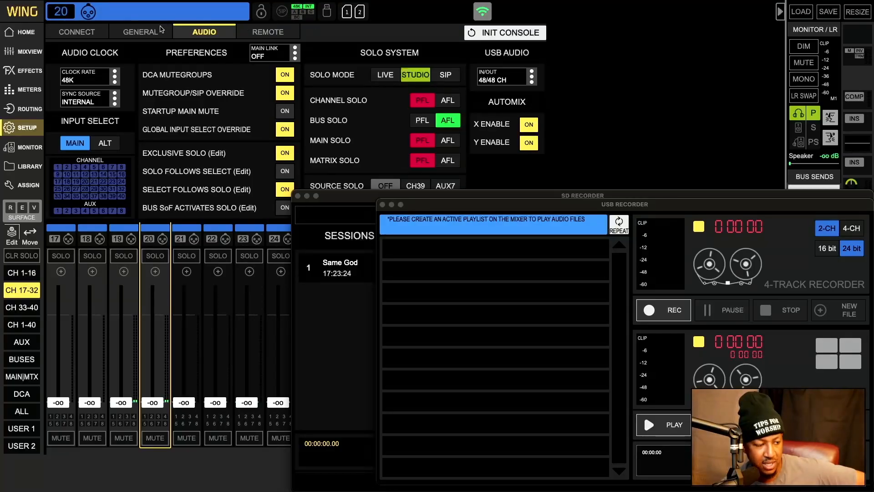
click(21, 152)
click(276, 10)
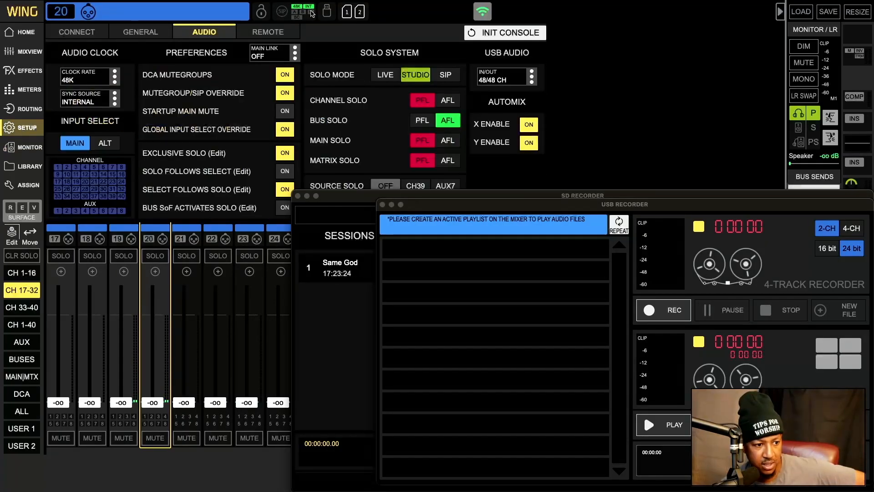
Open the monitor page, close the USB and SD recorder windows, and view the speaker monitoring settings.
click(22, 150)
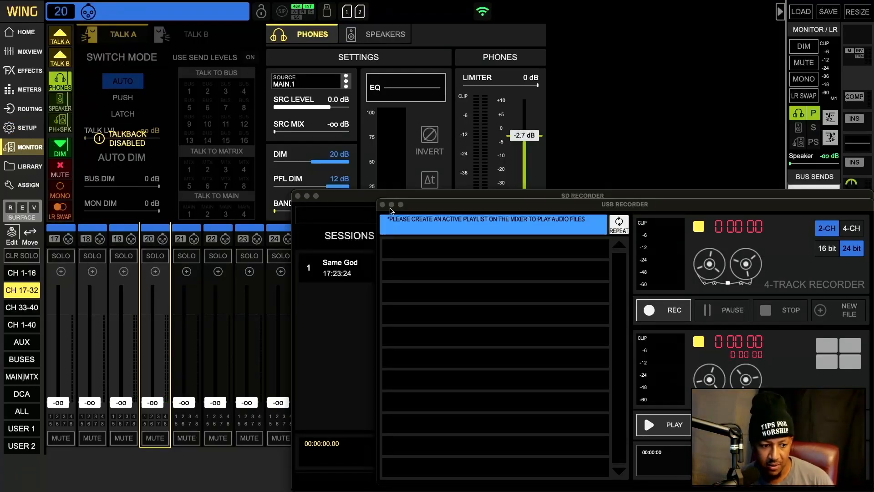
click(383, 204)
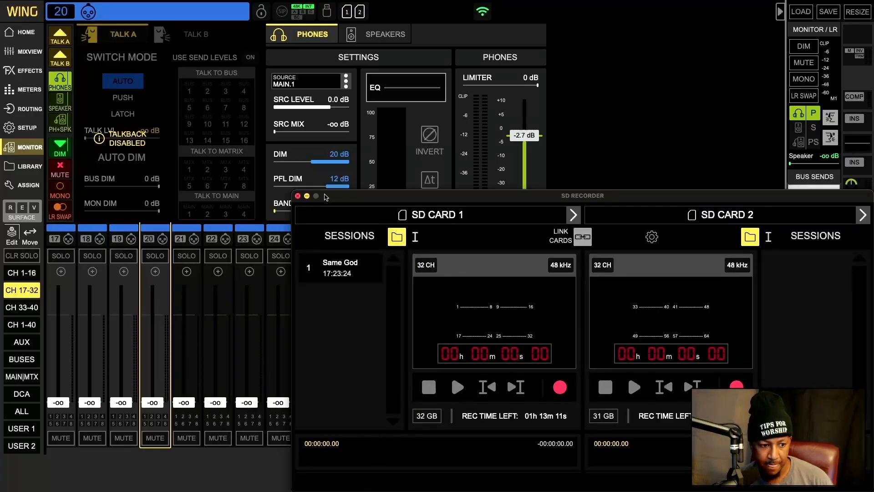
click(298, 196)
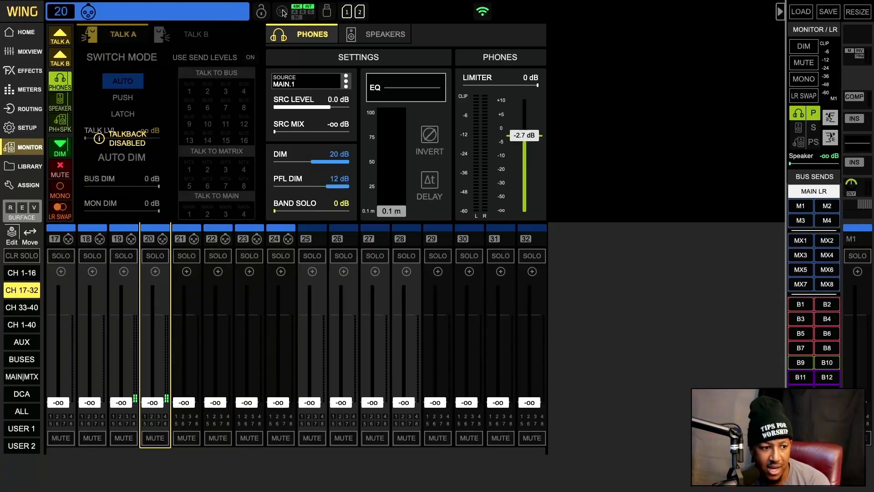
click(375, 37)
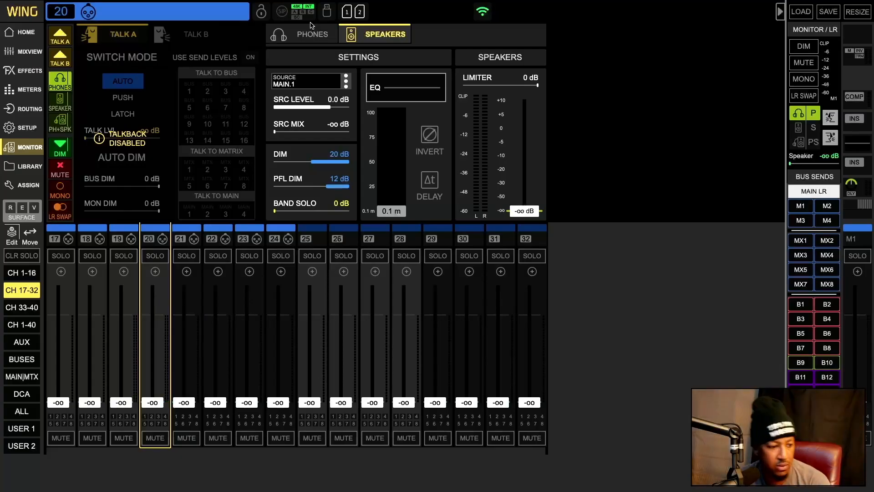
Load the New Life Wing 2025 snapshot from the library.
click(24, 166)
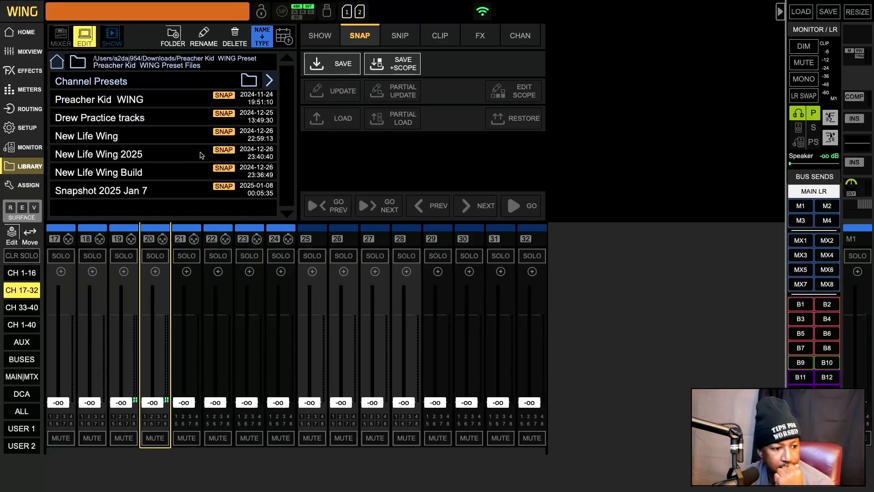
click(231, 156)
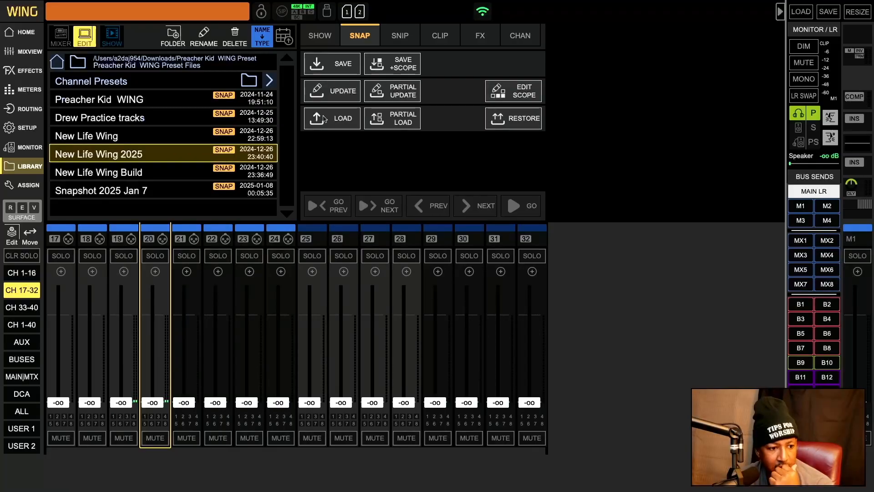
click(334, 124)
click(376, 164)
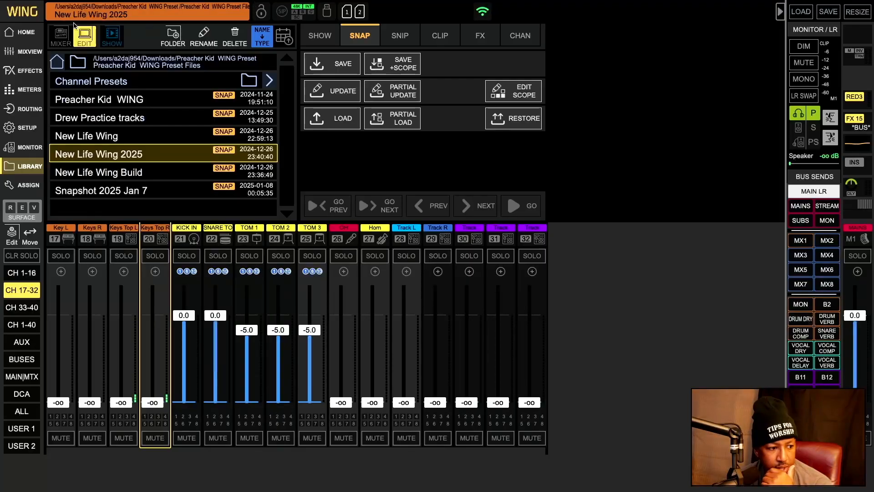
View the selected channel's home page, the channel 33-40 layer and the audio setup settings.
click(34, 39)
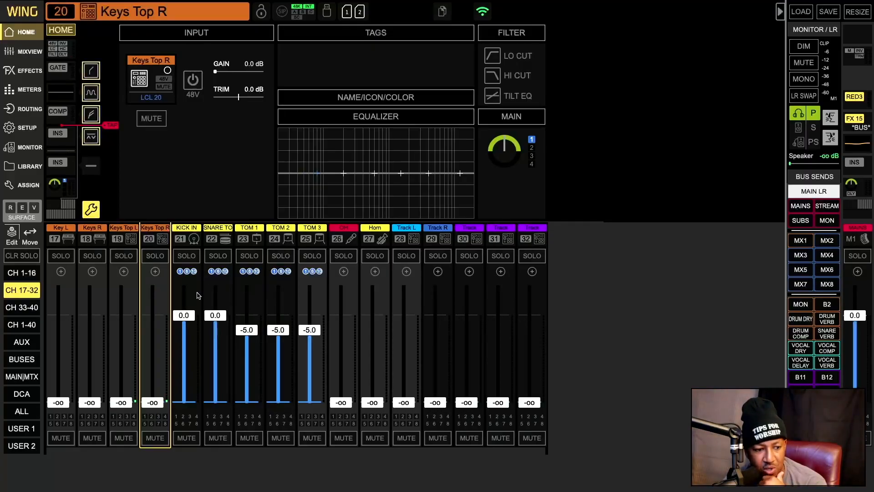
click(28, 308)
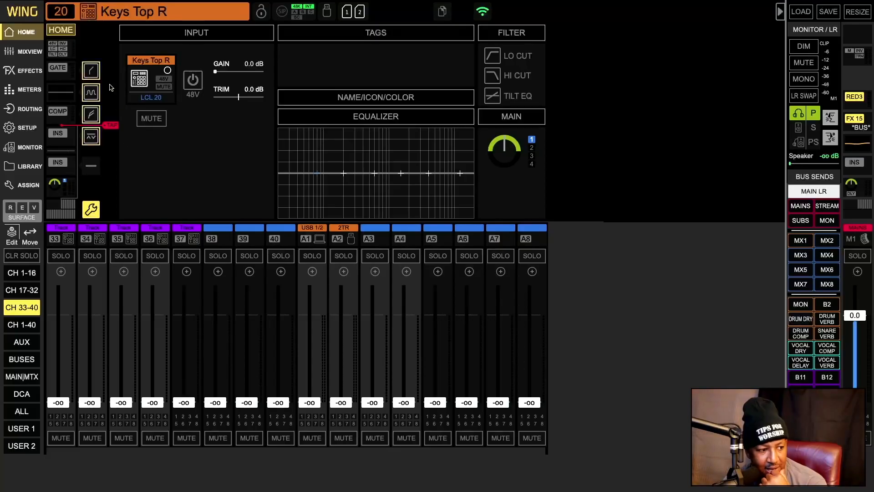
click(17, 125)
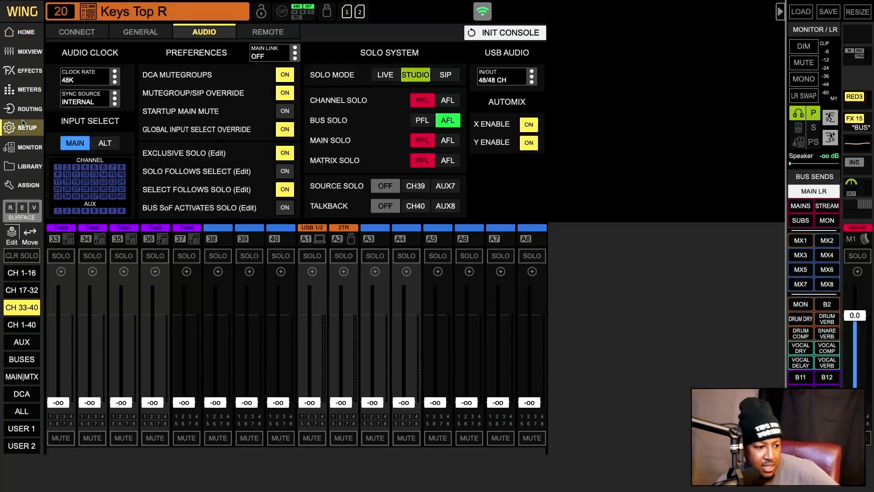
Load the New Life Wing Build snapshot from the library.
click(26, 166)
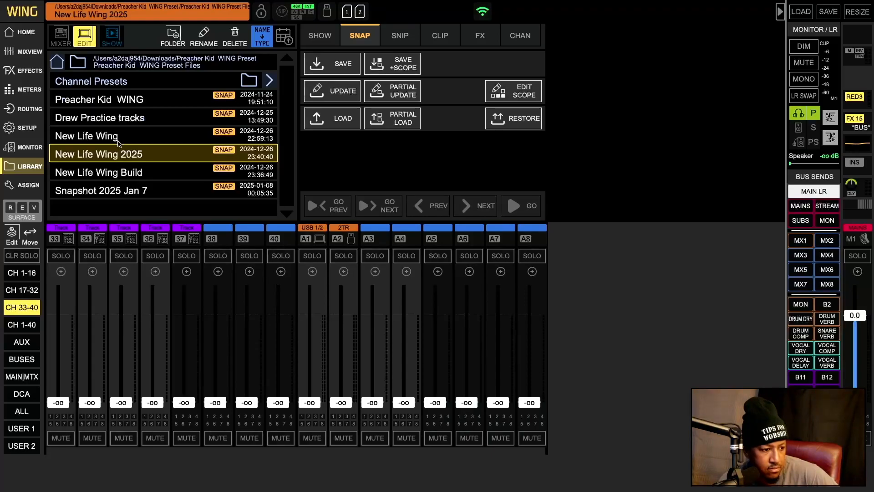
click(119, 172)
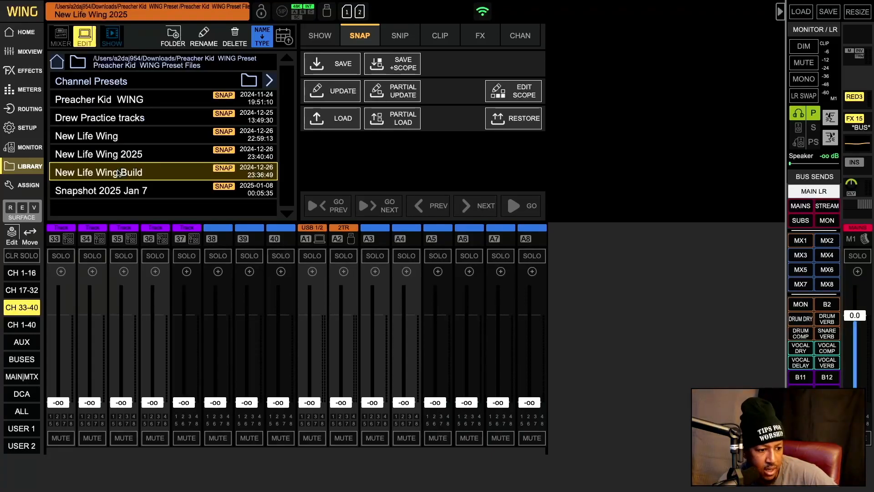
click(326, 124)
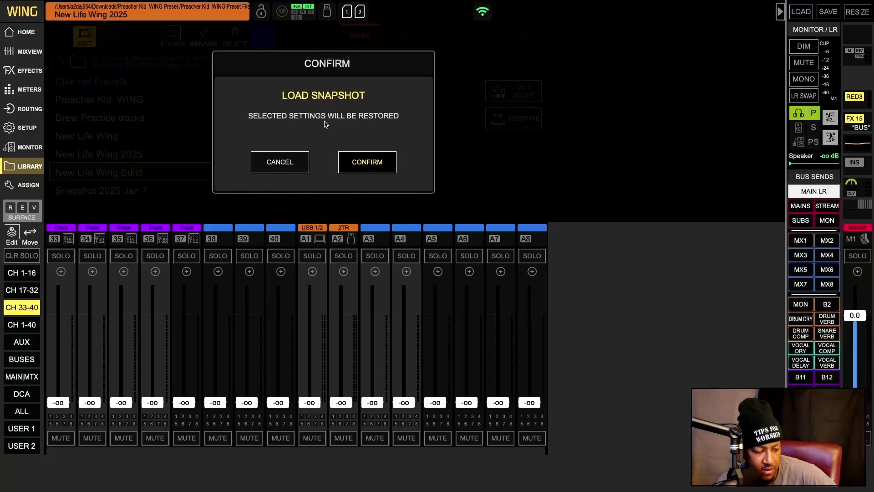
click(377, 166)
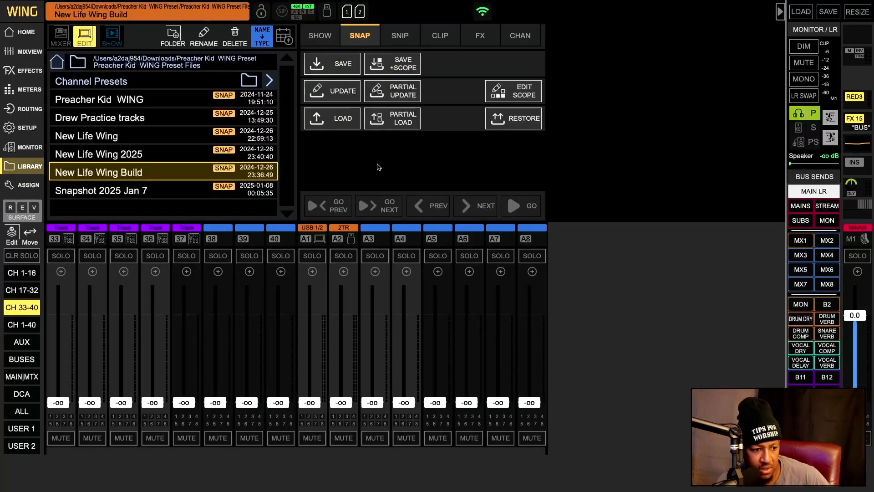
click(318, 118)
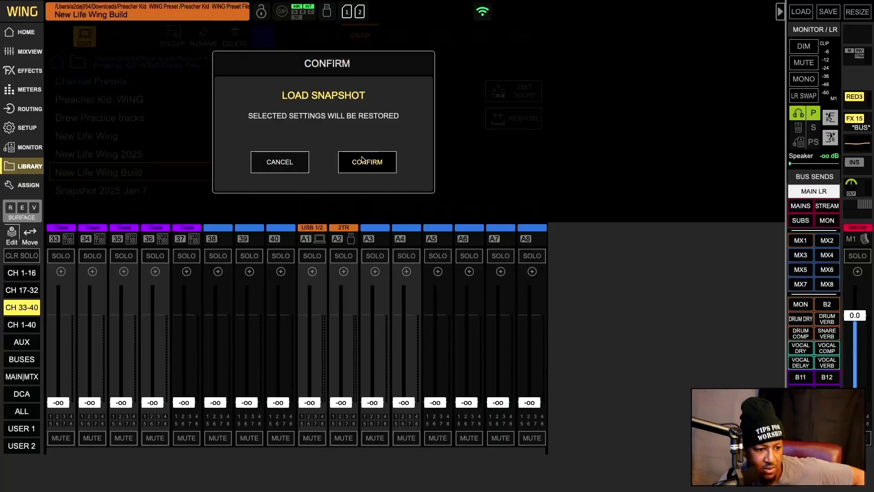
click(363, 164)
click(337, 124)
click(370, 166)
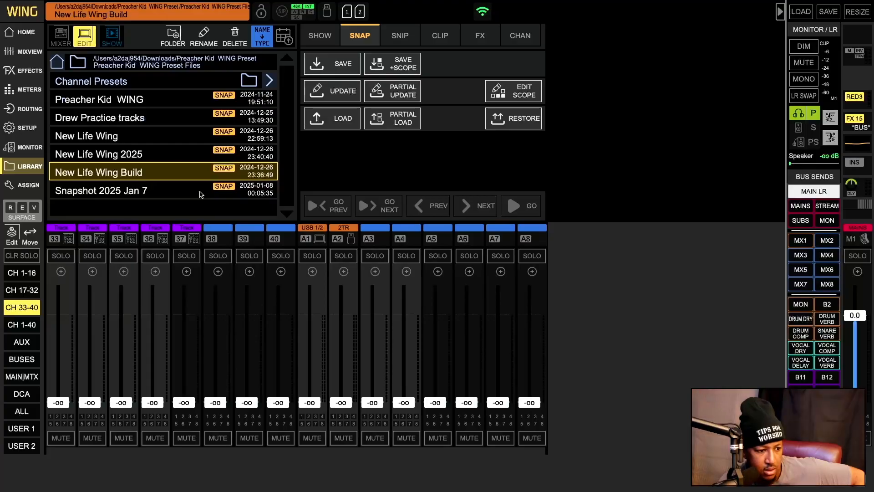
Load the New Life Wing snapshot with all its stored settings.
click(197, 139)
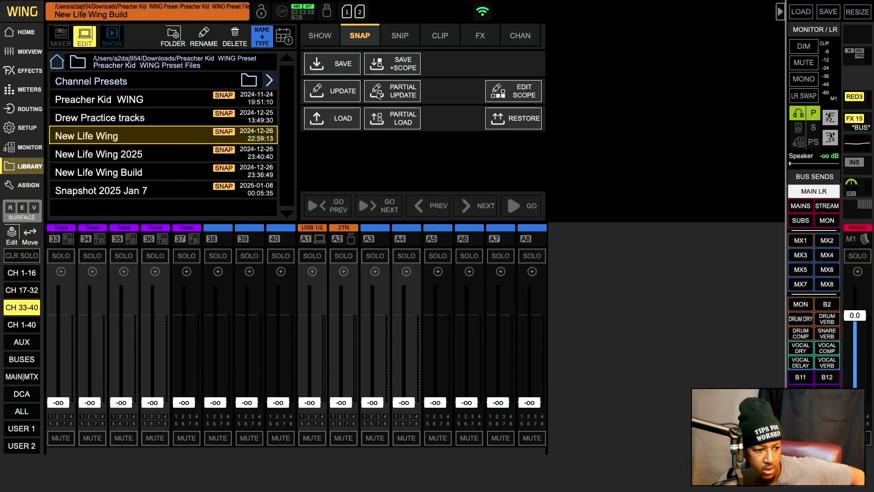
click(347, 121)
click(372, 163)
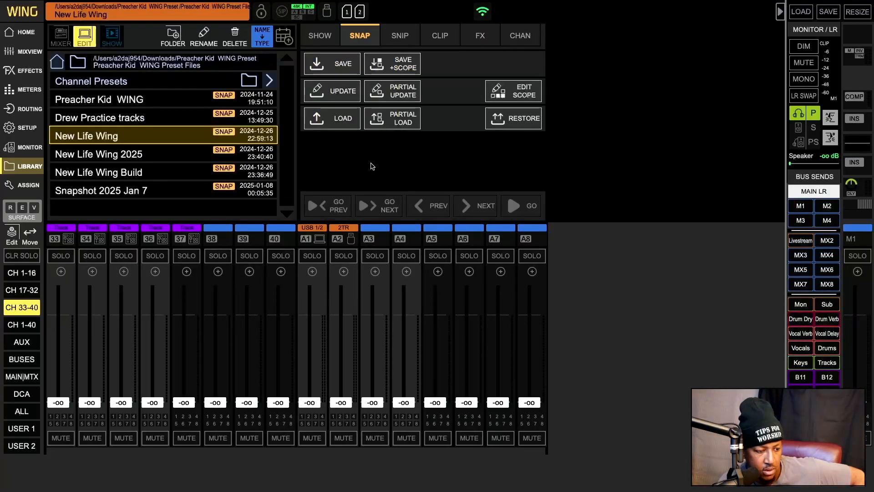
Review the loaded snapshot's channel names and colours on the 17-32 and 1-16 layers.
click(14, 294)
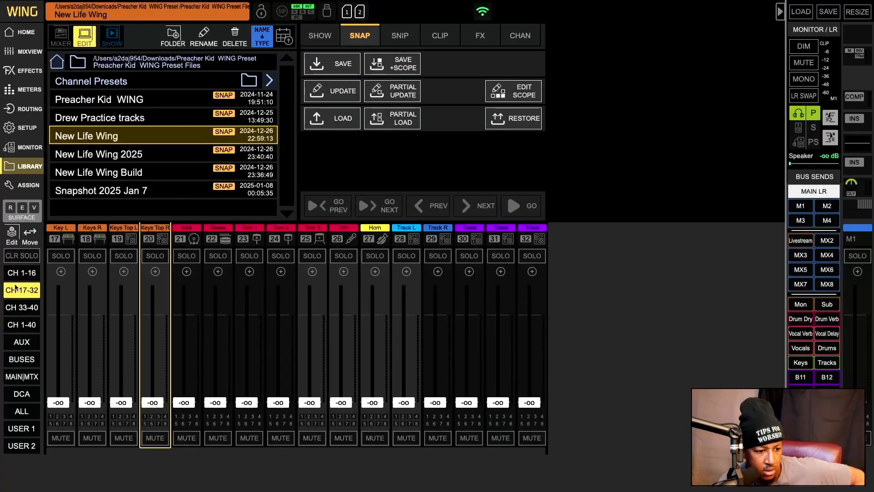
click(22, 276)
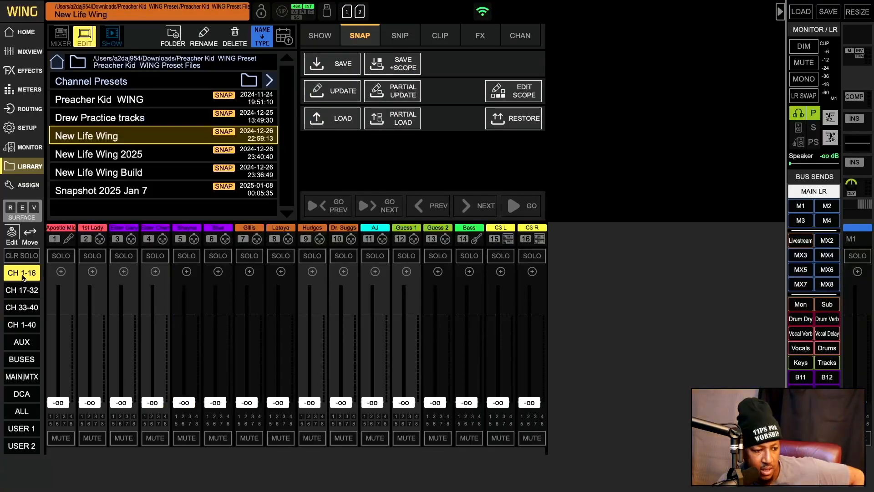
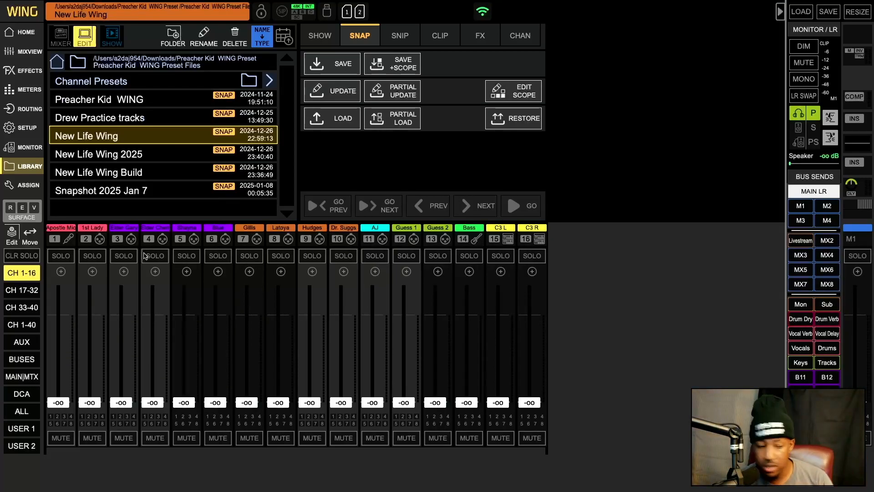
click(23, 291)
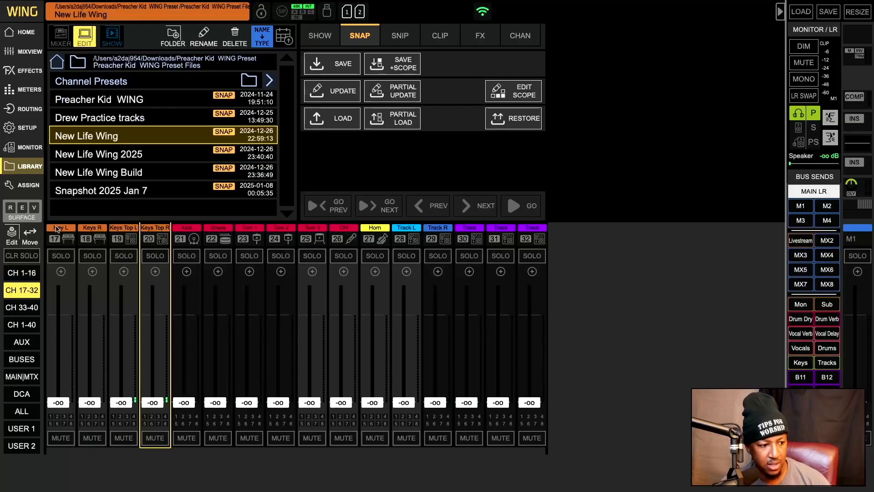
click(17, 274)
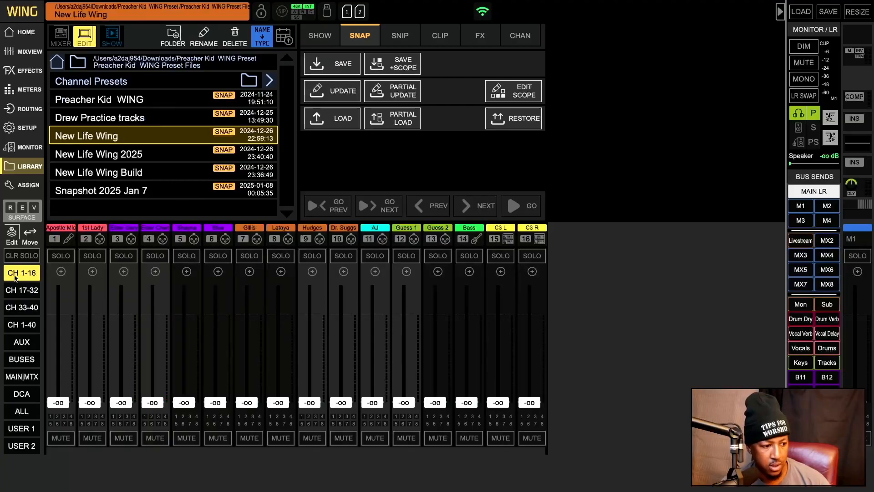
View the home page of channels 1 through 8, one after another, to examine each channel's input source.
click(61, 230)
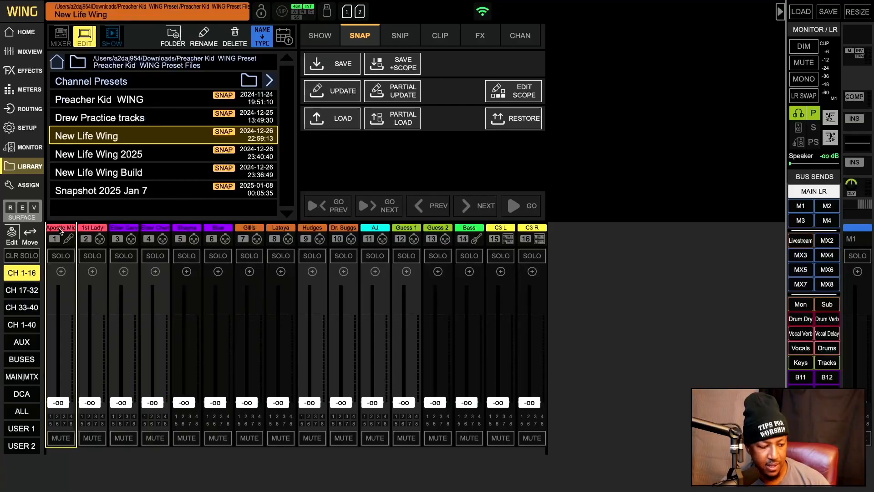
click(25, 32)
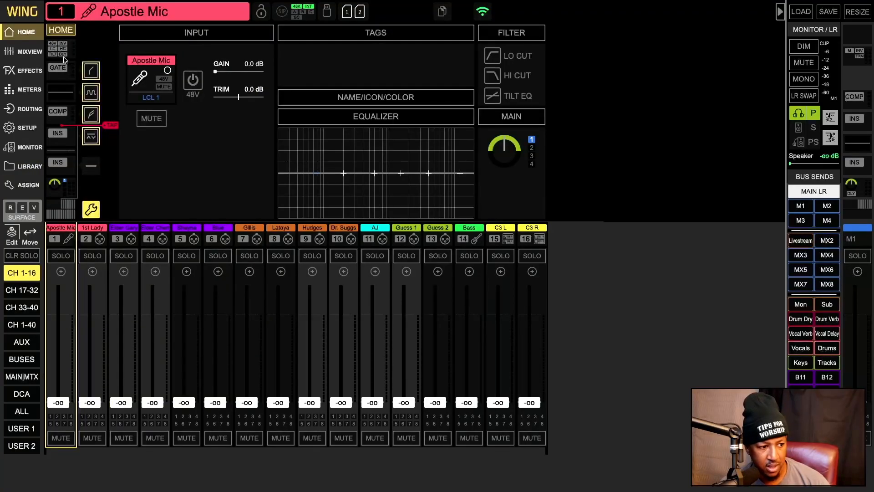
click(88, 239)
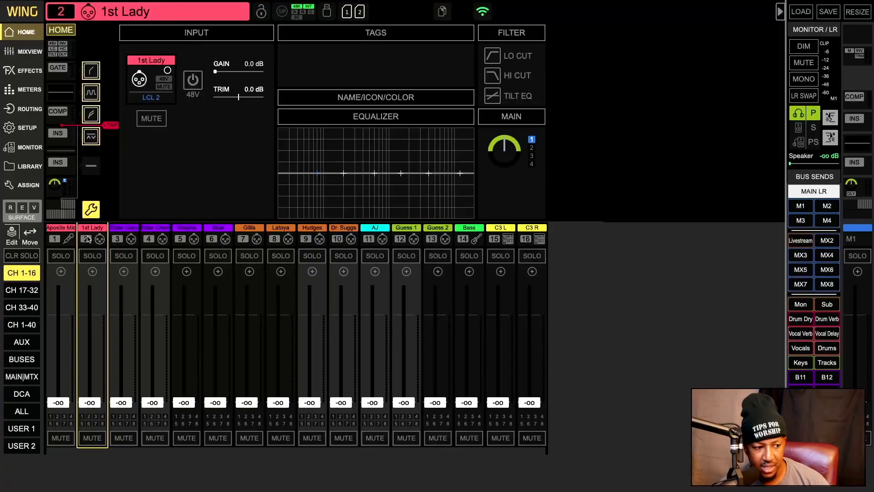
click(126, 241)
click(144, 237)
click(183, 235)
click(218, 236)
click(250, 231)
click(282, 232)
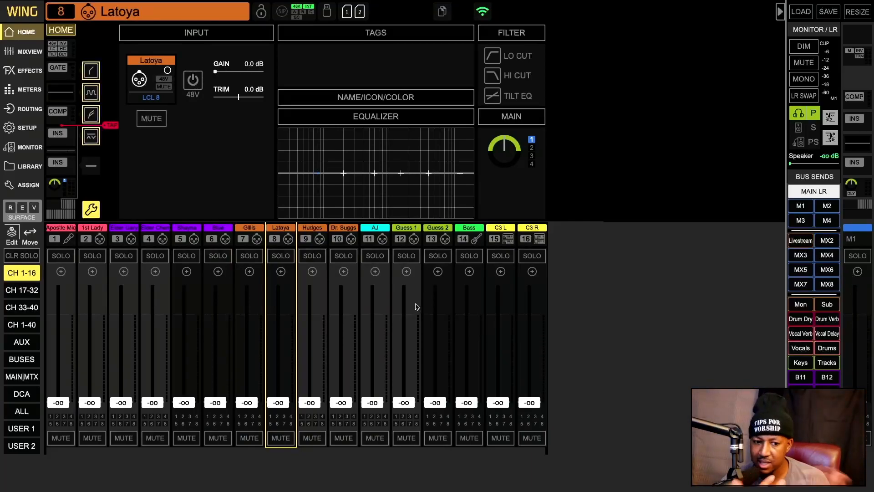
Show the channels' sends on faders for the drum, vocal reverb, keys and tracks buses and the Livestream matrix.
click(805, 320)
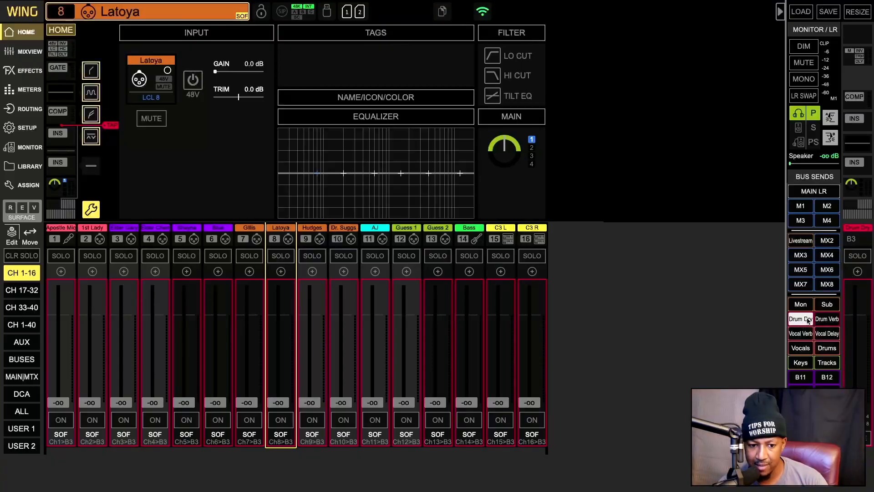
click(826, 320)
click(801, 334)
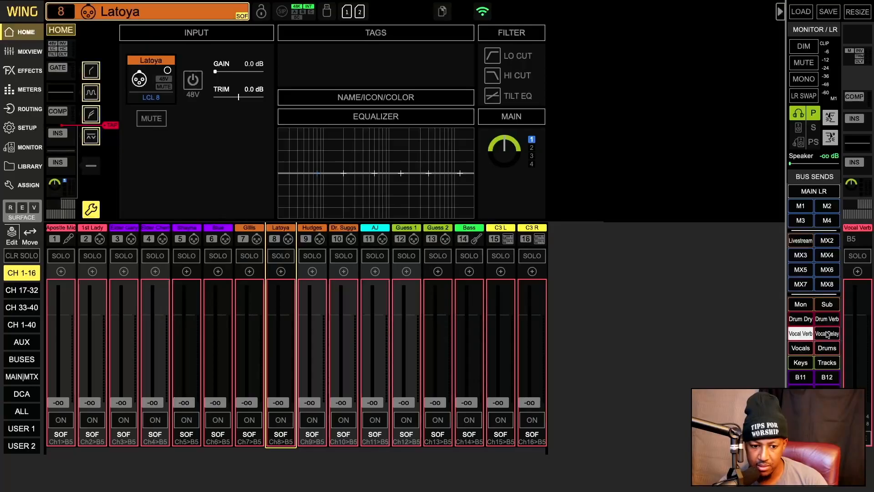
click(826, 351)
click(805, 363)
click(826, 363)
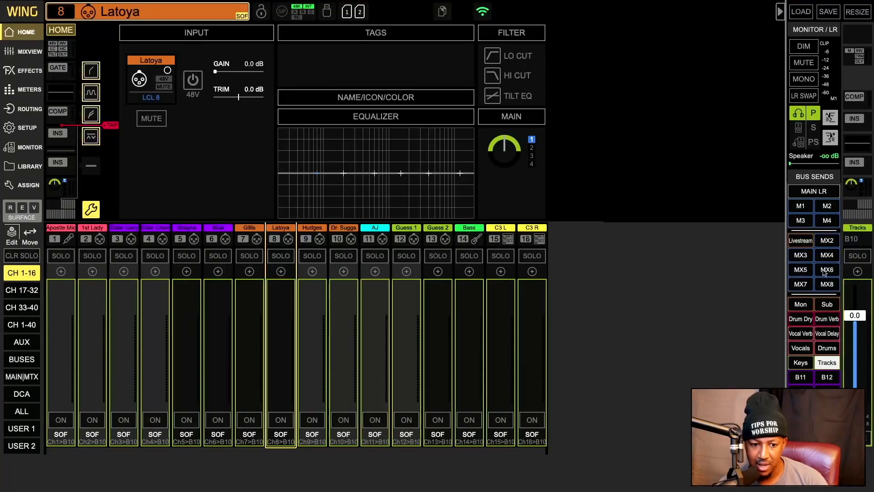
click(809, 247)
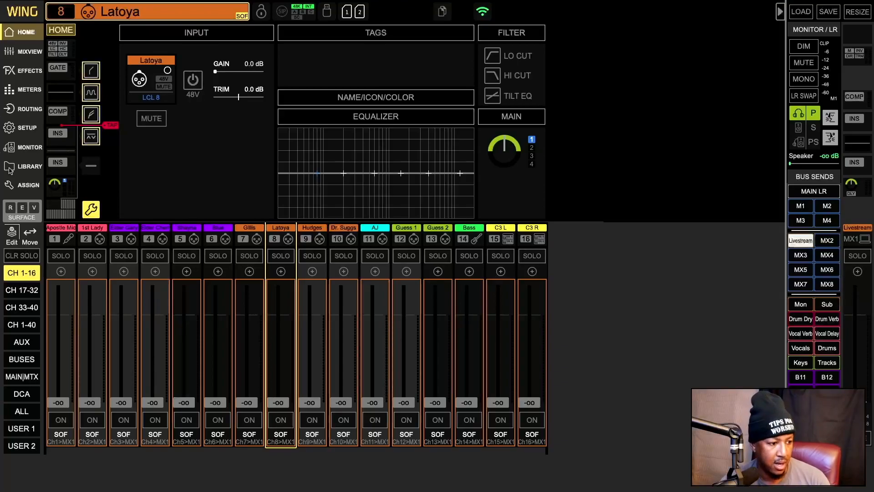
Open the Channel Presets folder in the library.
click(30, 167)
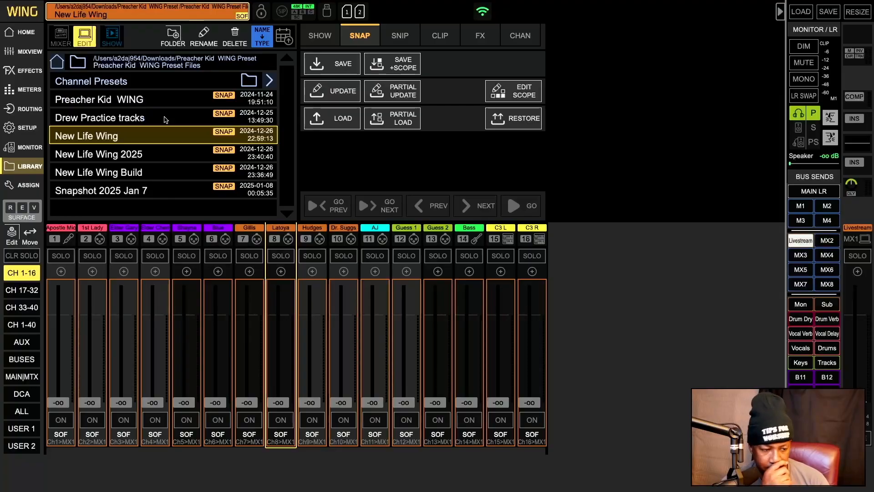
click(203, 87)
click(269, 81)
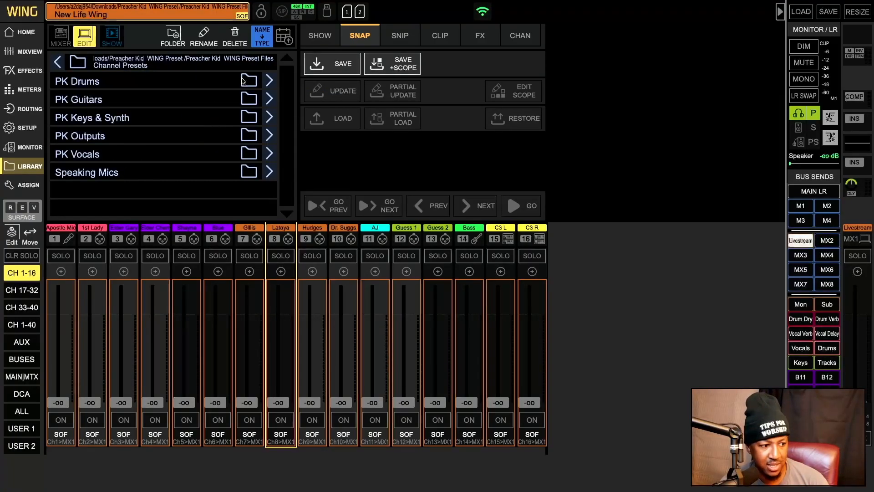
Browse the PK Drums, PK Guitars and PK Vocals preset folders in the library.
click(266, 82)
scroll(253, 113, down, 5)
scroll(252, 113, up, 5)
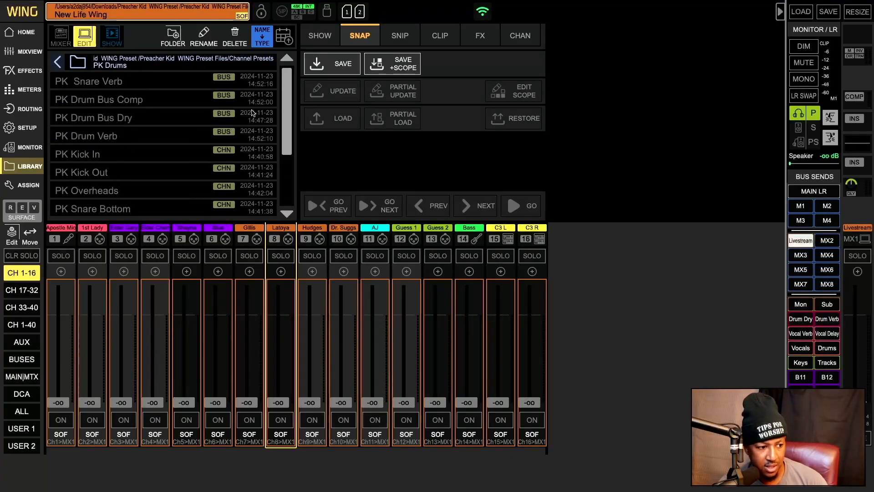
click(58, 63)
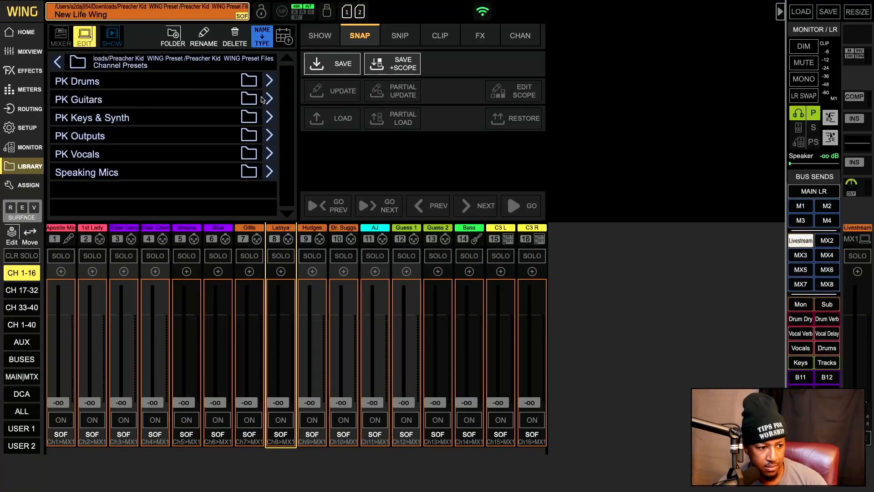
click(266, 99)
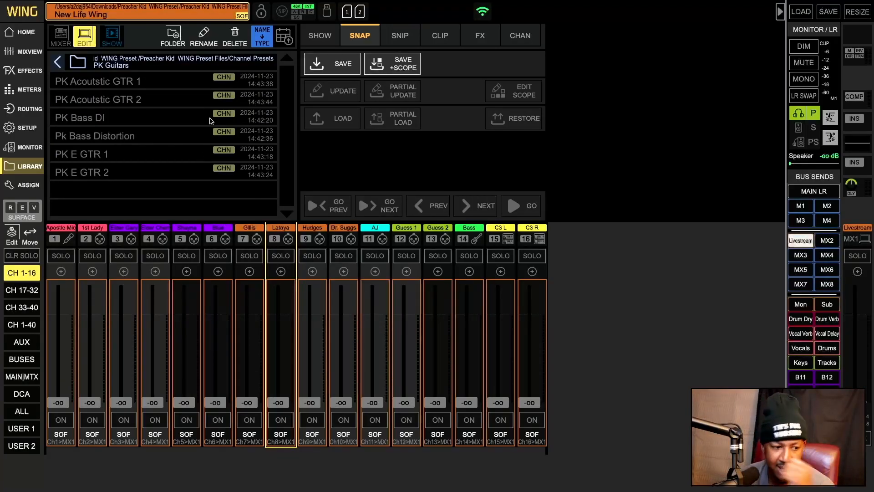
click(58, 63)
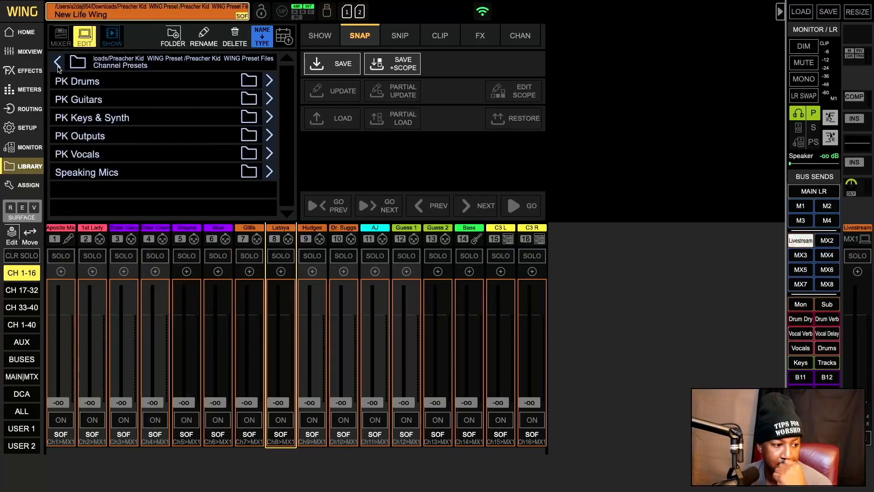
click(268, 157)
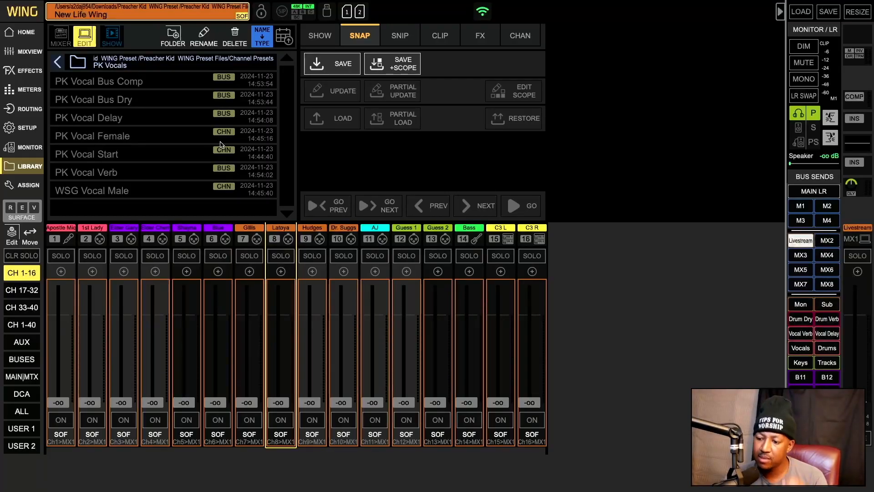
Open the Assign page and view the CH 17-32, CH 33-40, CH 1-40 and AUX fader layers.
click(27, 184)
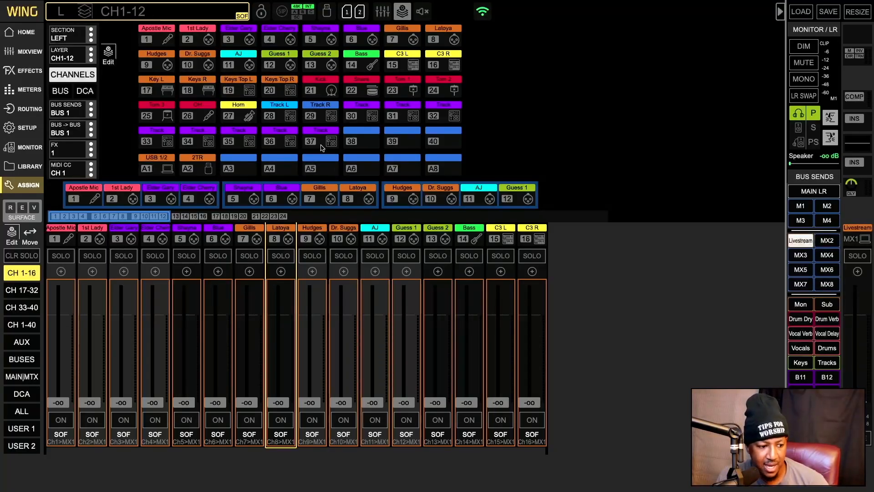
click(19, 291)
click(23, 308)
click(21, 325)
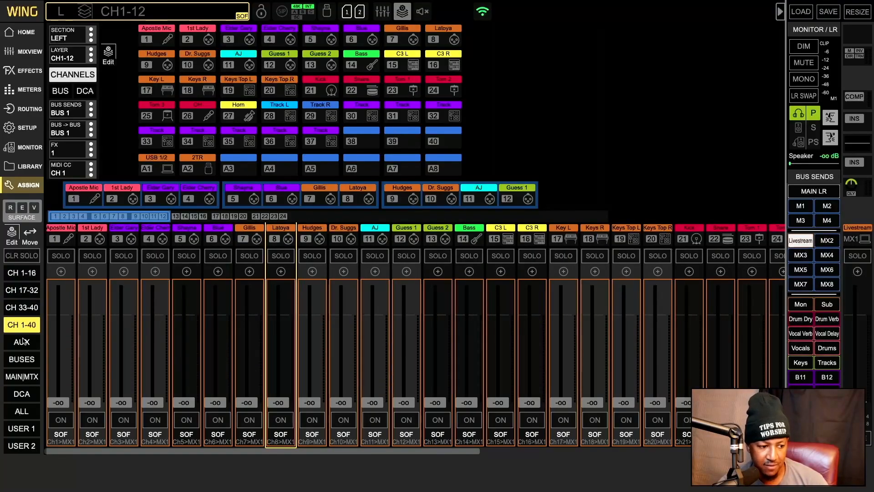
click(22, 344)
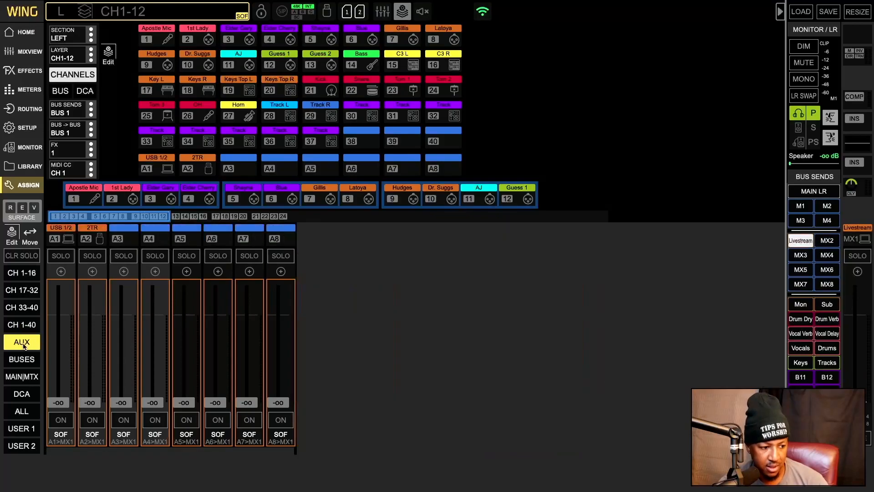
Switch on channel 1's send to the Livestream matrix from the CH 1-16 layer.
click(21, 273)
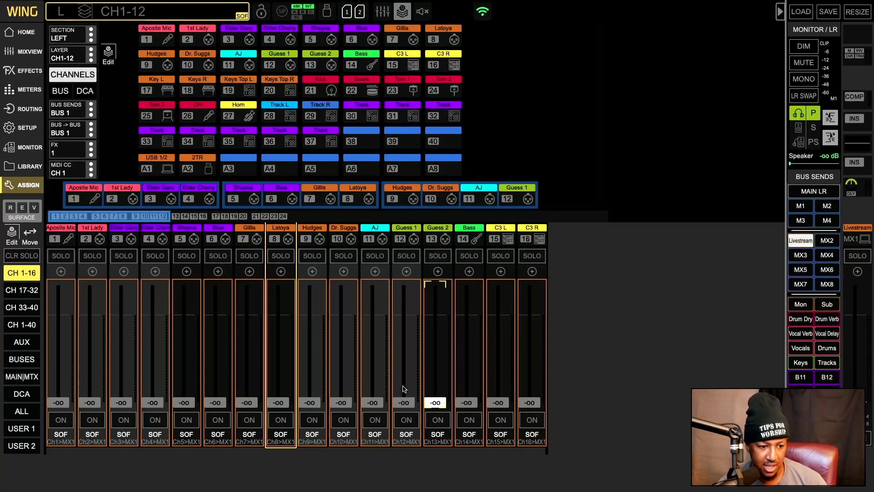
click(61, 418)
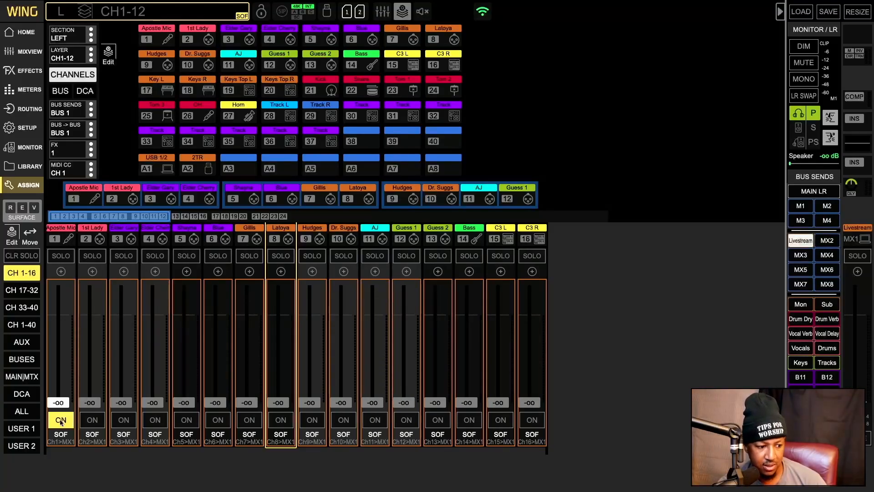
drag(61, 402, 68, 435)
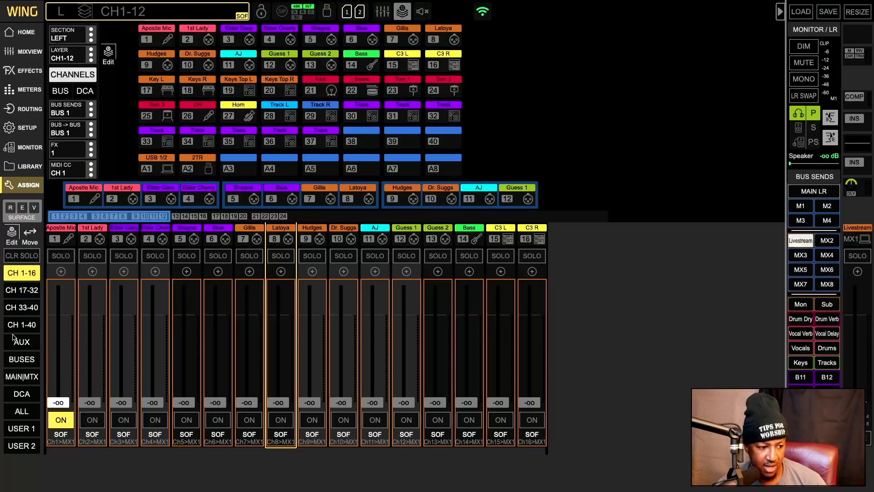
View the sends on the CH 17-32, CH 33-40, AUX, BUSES and MAIN|MTX layers.
click(22, 292)
click(24, 307)
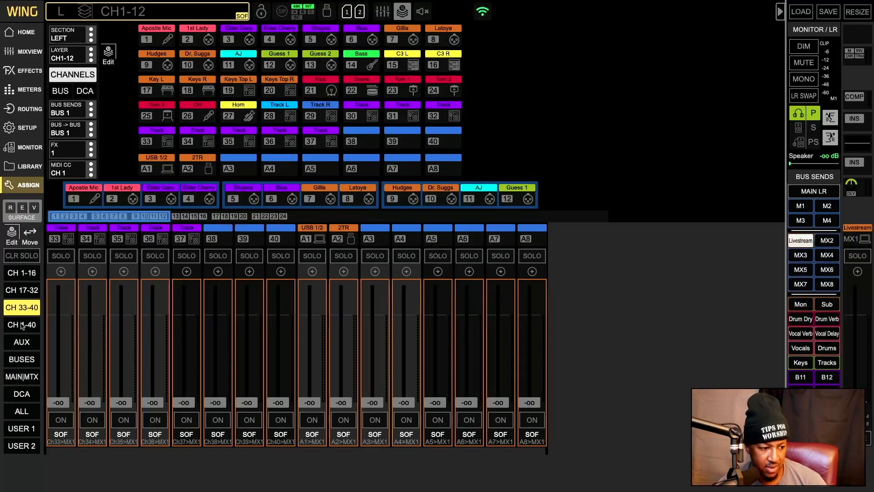
click(21, 341)
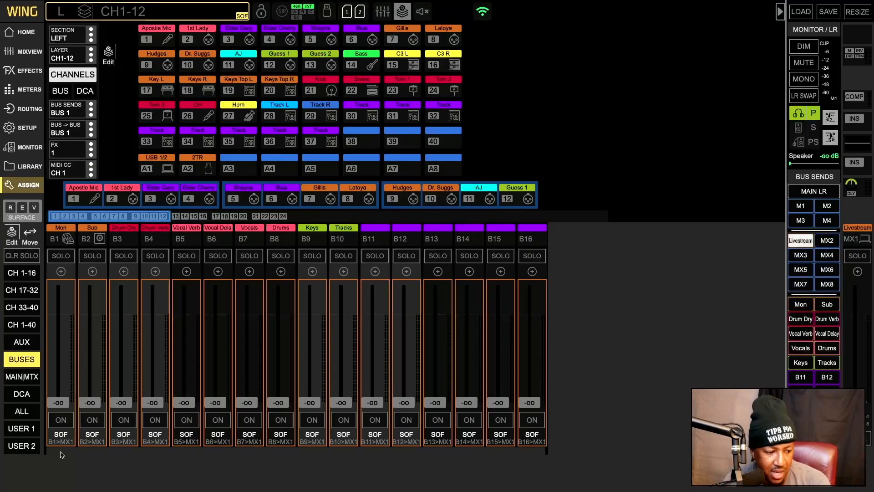
click(23, 379)
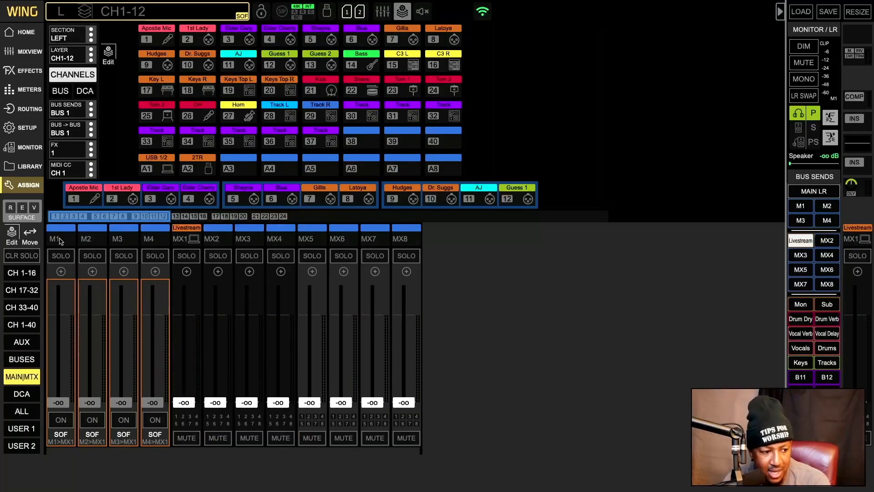
Try switching on main M1's send to the Livestream matrix.
click(66, 427)
mouse_move(59, 403)
mouse_down()
mouse_move(59, 289)
mouse_move(58, 403)
mouse_up()
click(60, 420)
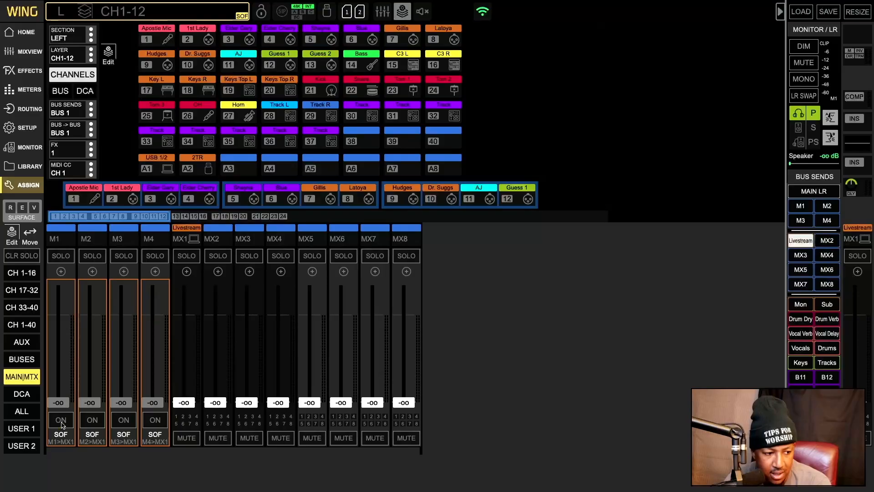
Select the Livestream matrix strip and view the DCA, ALL and USER 1 layers.
click(191, 242)
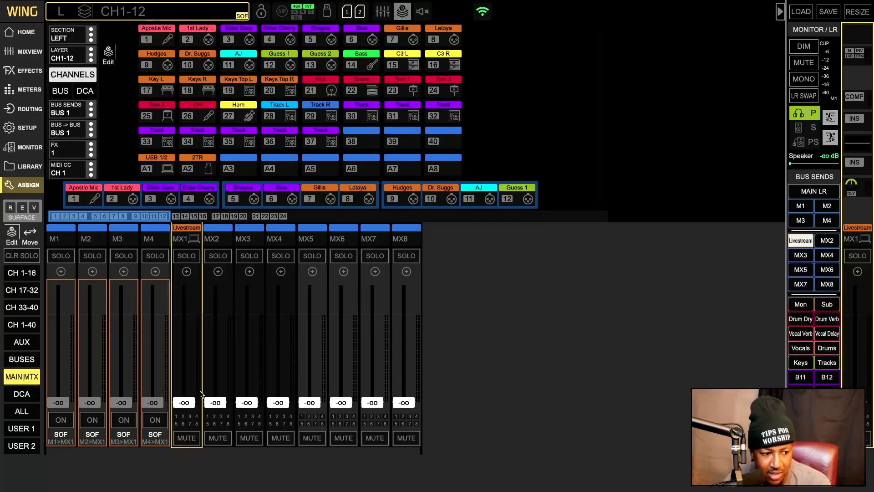
mouse_move(187, 399)
mouse_down()
mouse_move(191, 286)
mouse_move(191, 406)
mouse_up()
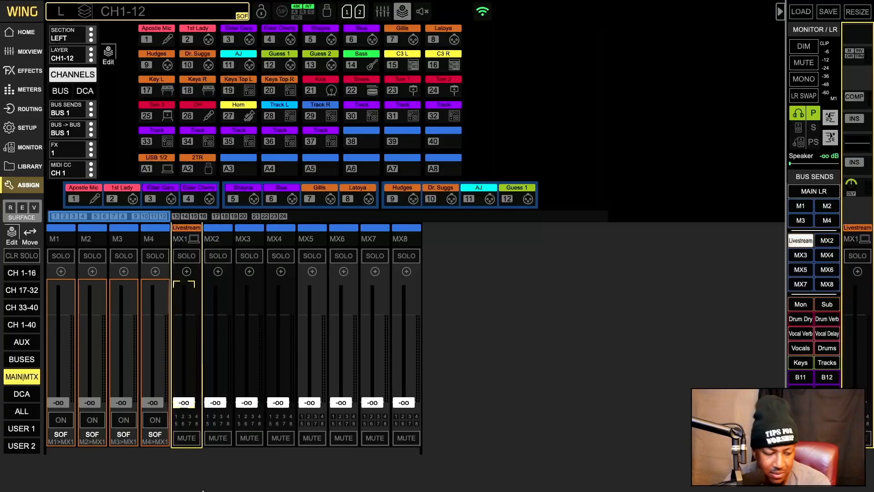
click(22, 394)
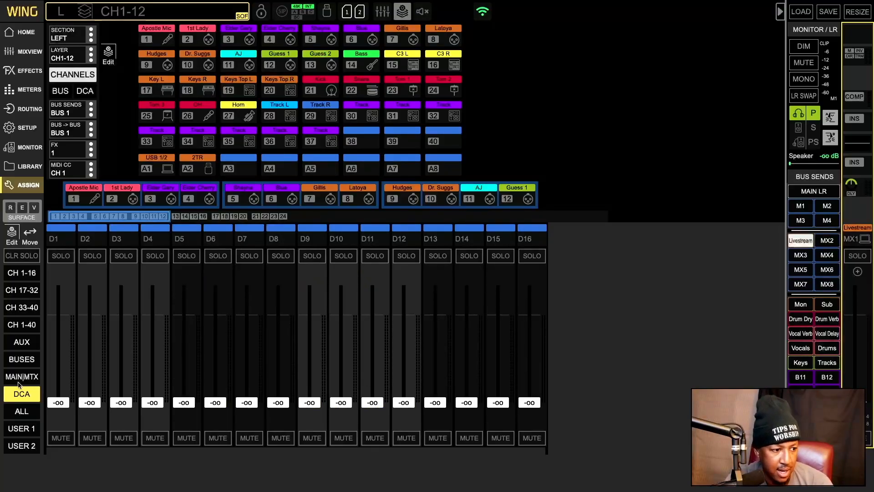
click(25, 415)
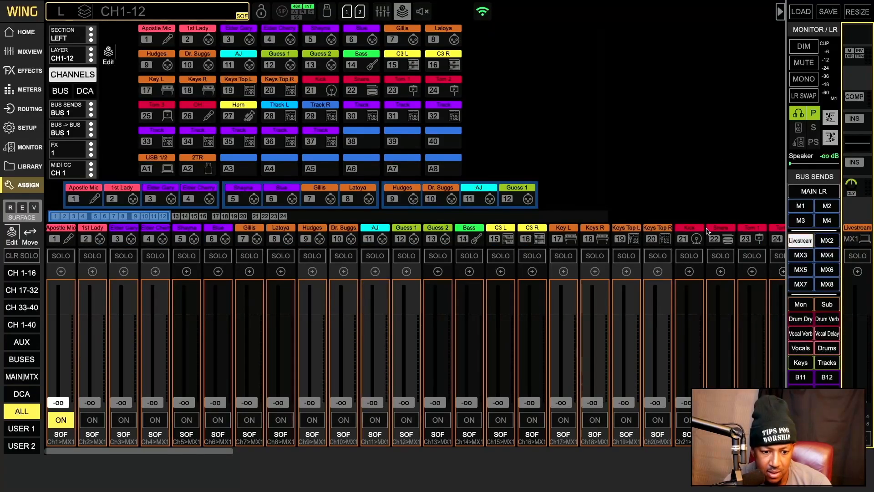
click(20, 427)
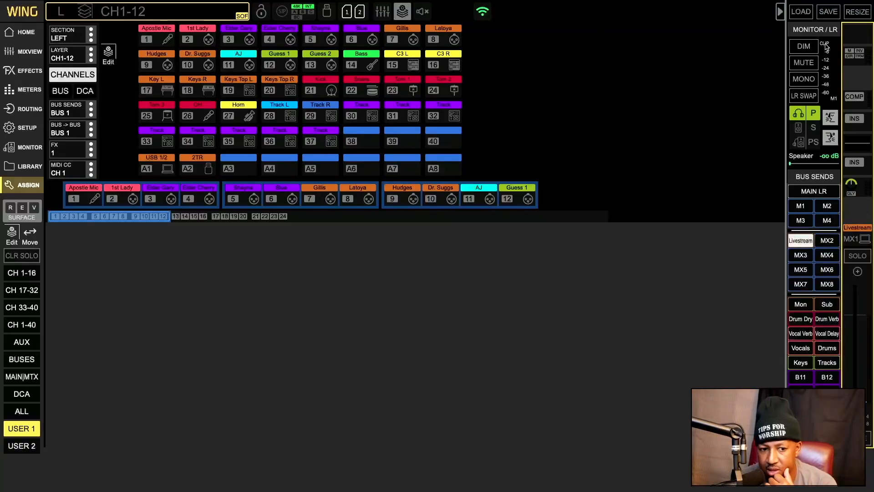
Switch the sends on faders through M2, MX2 and the Mon, Drum Dry, Drum Verb and Vocals buses, ending on B14.
click(800, 213)
click(835, 211)
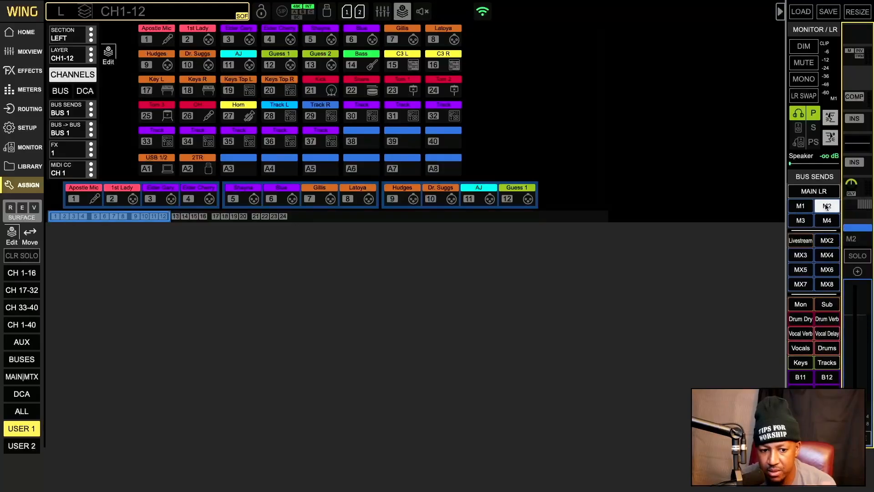
click(831, 242)
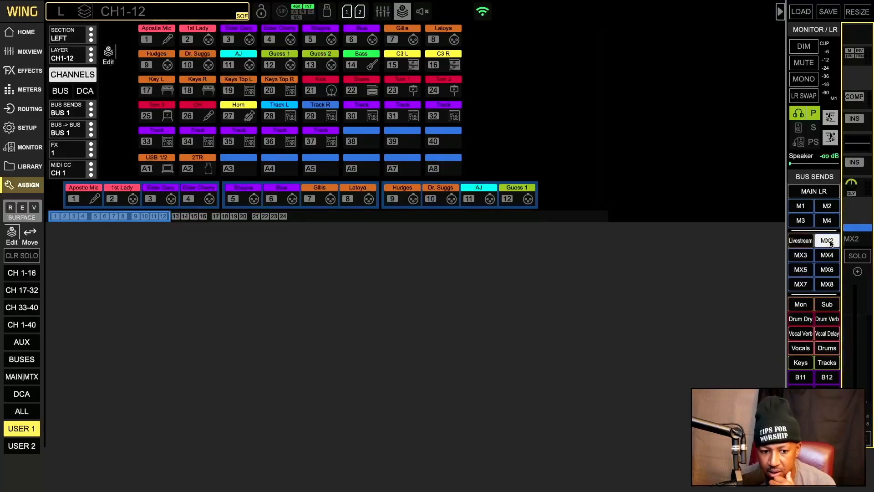
click(802, 304)
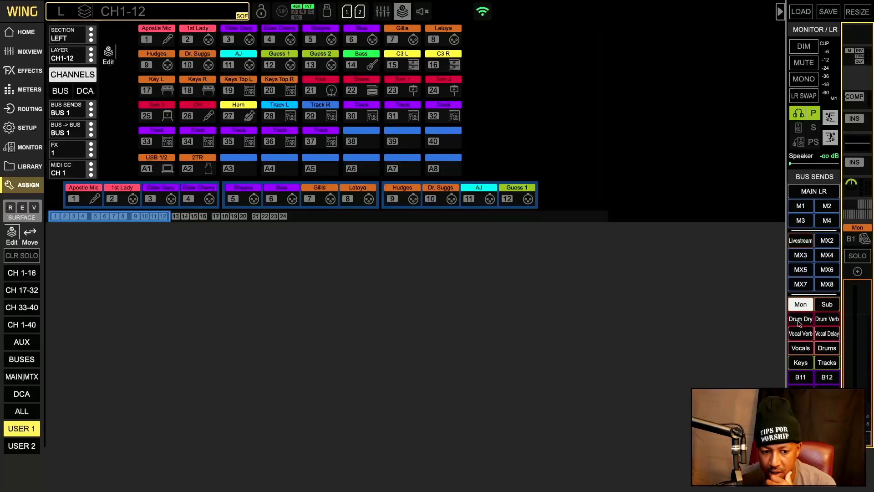
click(801, 319)
click(822, 324)
click(804, 346)
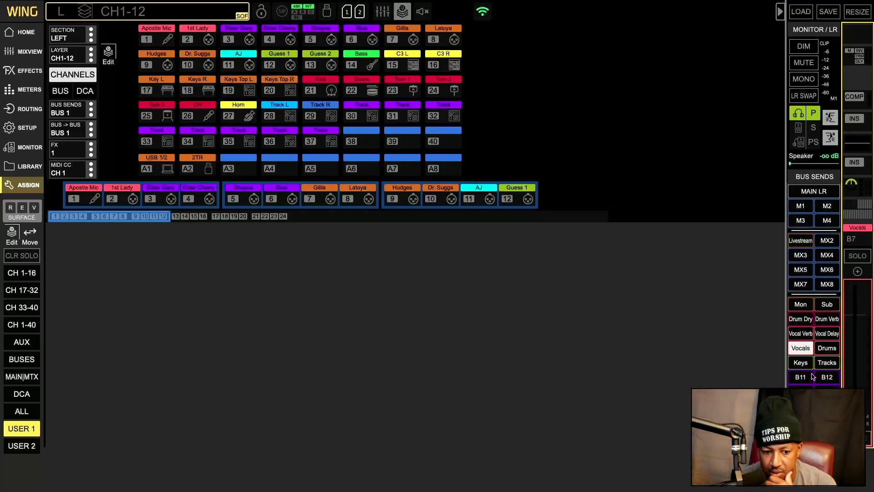
click(816, 386)
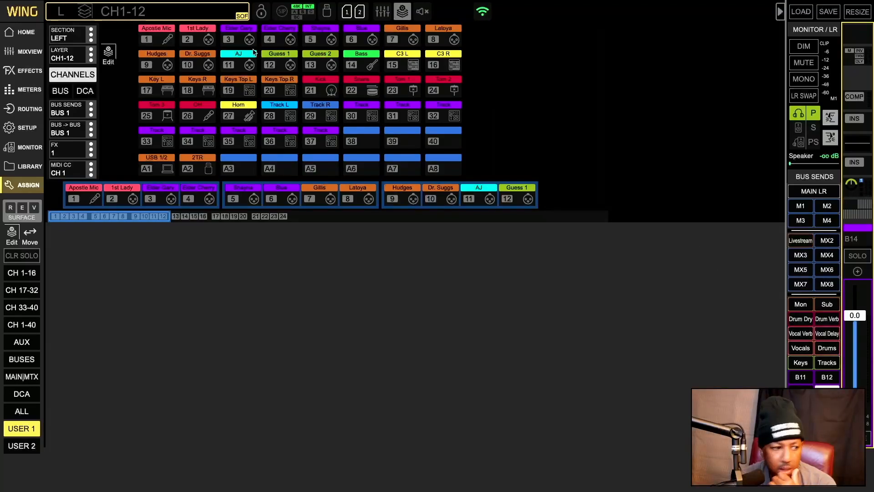
Tour the MixView, Effects, Monitor, Library, Setup, Routing and Meters pages, ending on the Effects rack.
click(27, 58)
click(28, 75)
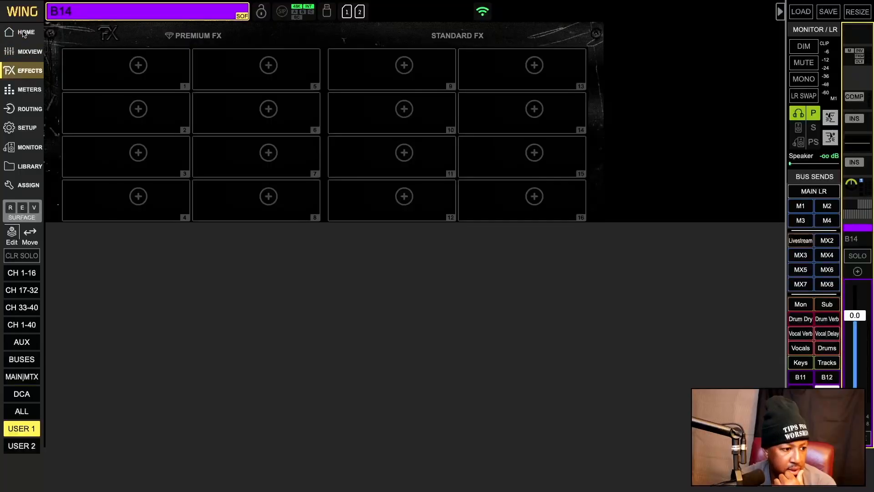
click(23, 58)
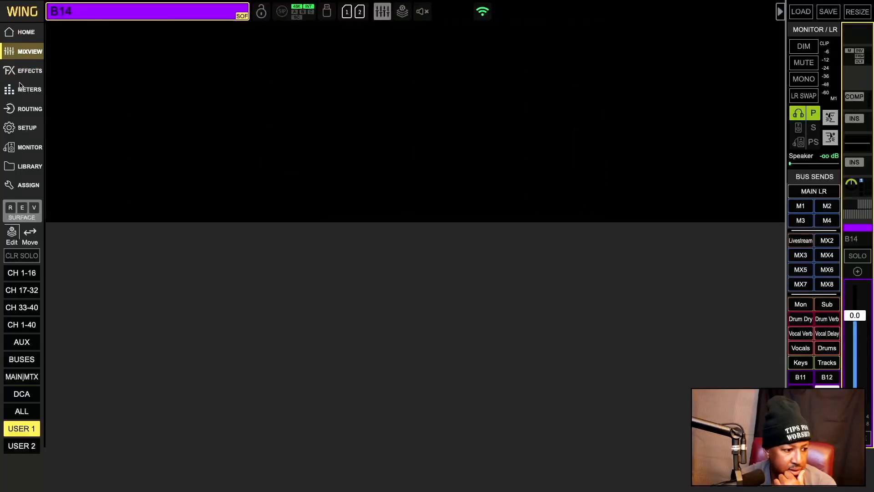
click(23, 146)
click(25, 165)
click(24, 129)
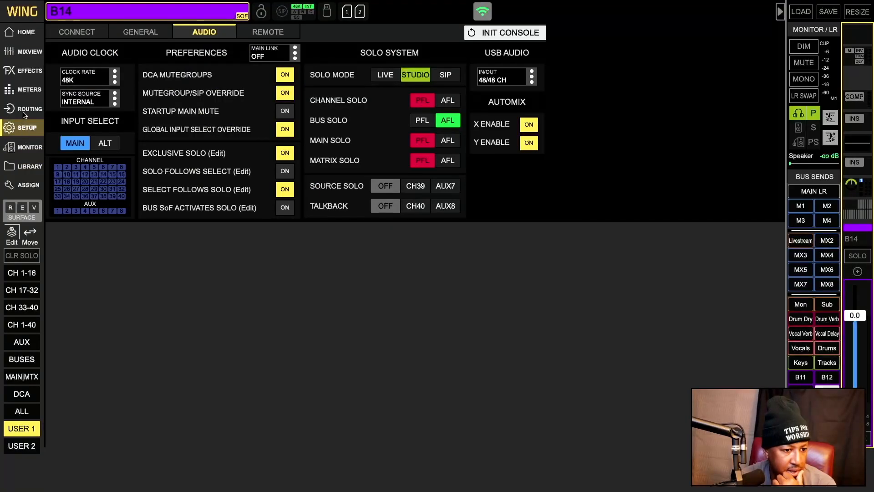
click(25, 113)
click(26, 93)
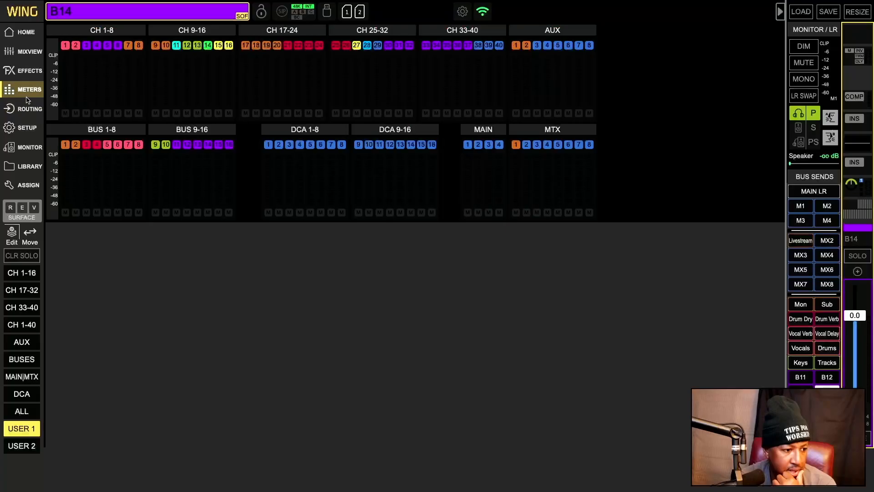
click(26, 72)
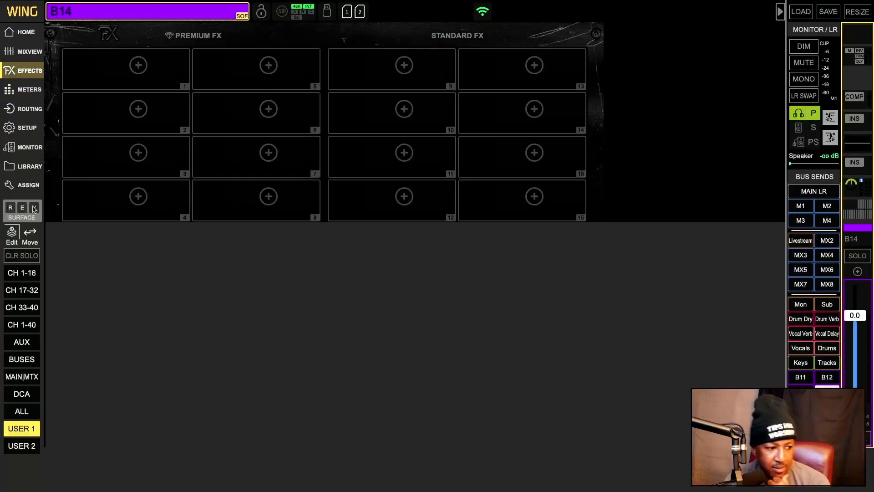
View the Assign and Library pages and open the console connection settings on the Setup page.
click(21, 185)
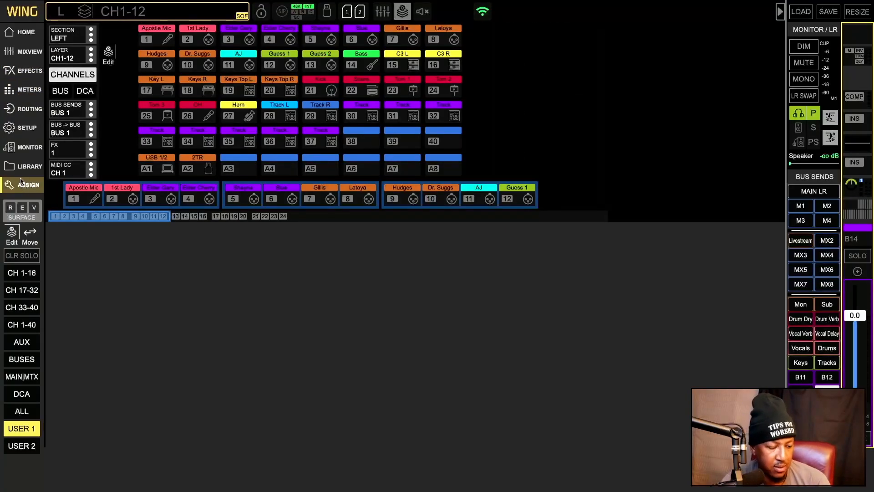
click(22, 167)
click(22, 132)
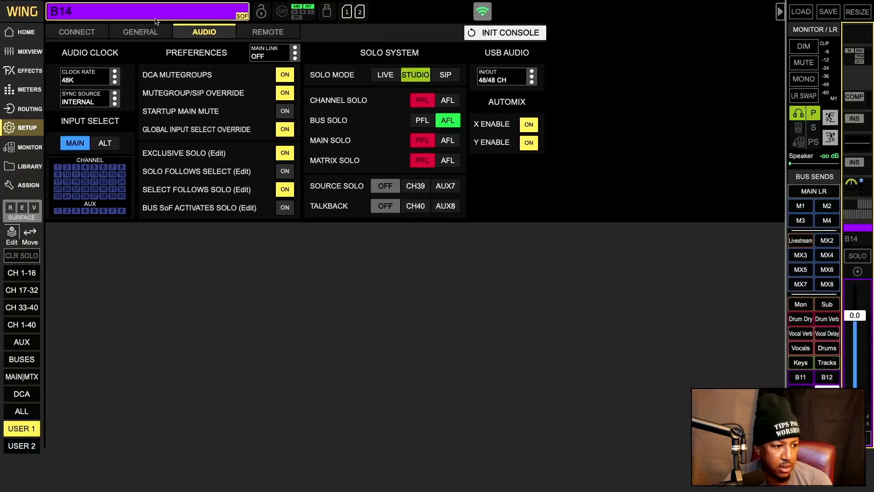
click(83, 35)
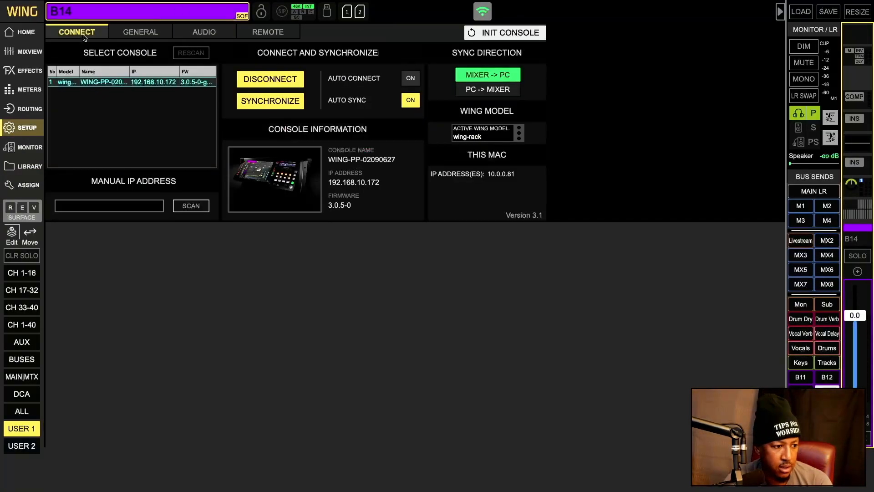
Revisit the Meters, Effects, Monitor, Library and Assign pages, ending on bus B14's home page.
click(33, 93)
click(26, 74)
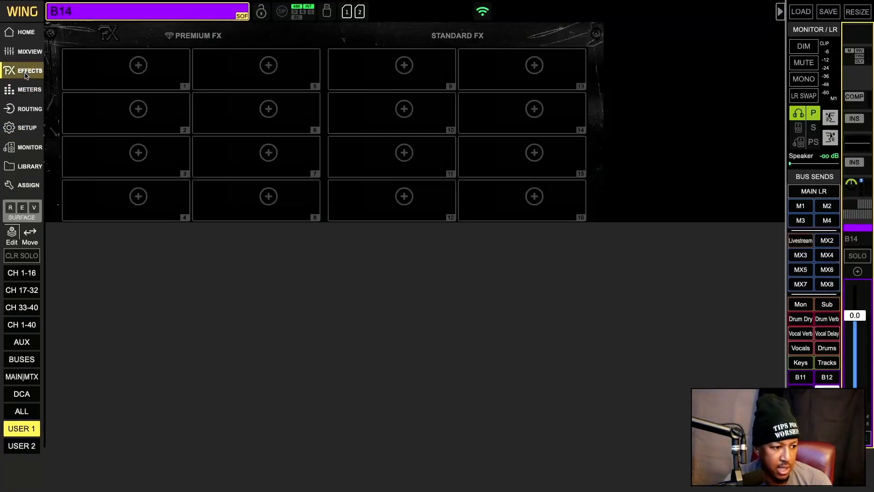
click(25, 73)
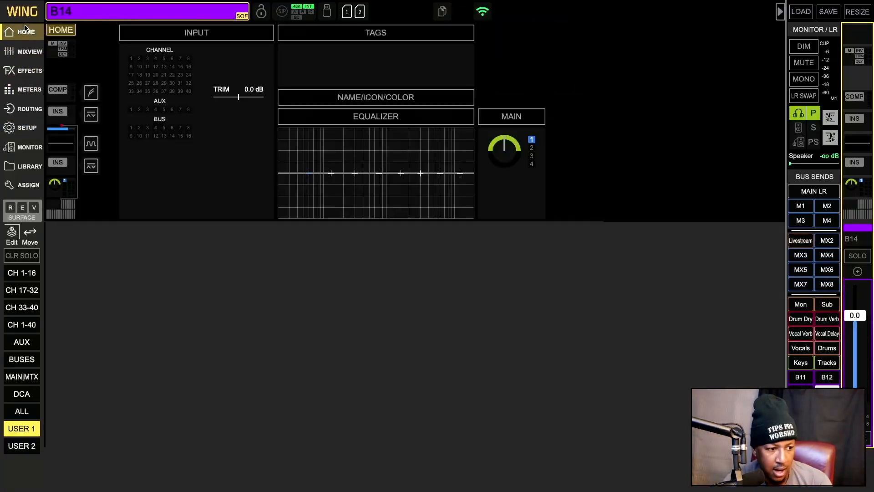
click(13, 148)
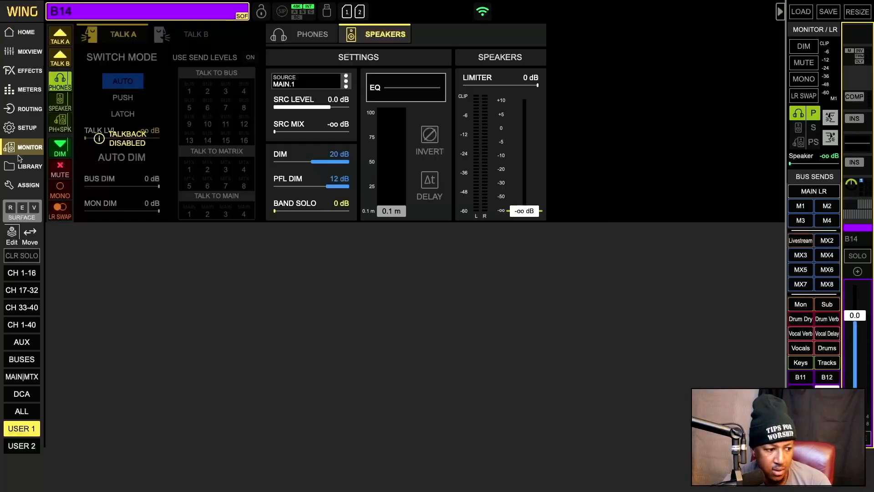
click(23, 173)
click(24, 186)
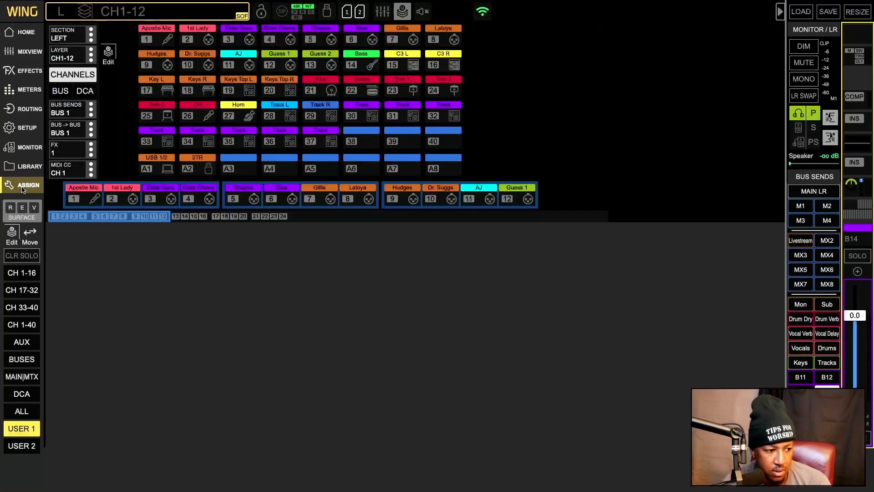
click(28, 32)
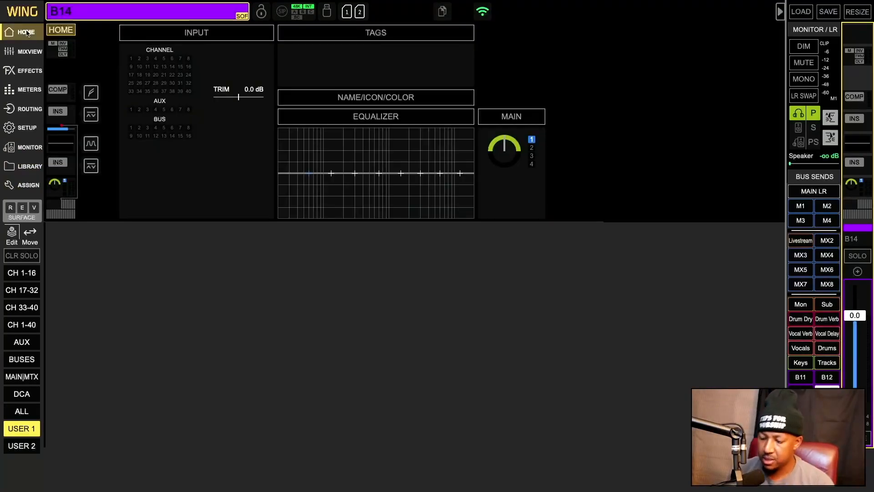